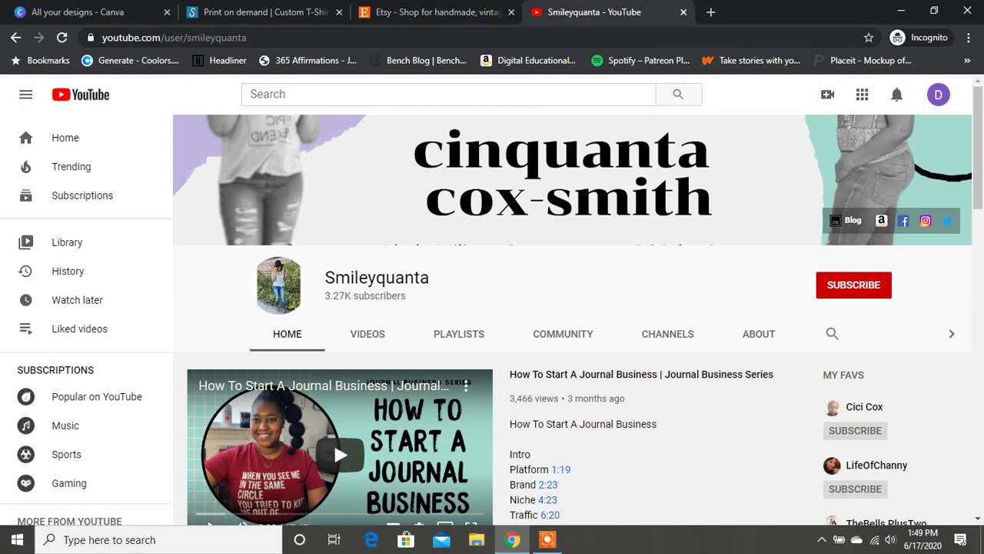
Switch to the Shirtly print-on-demand tab.
key(ctrl+2)
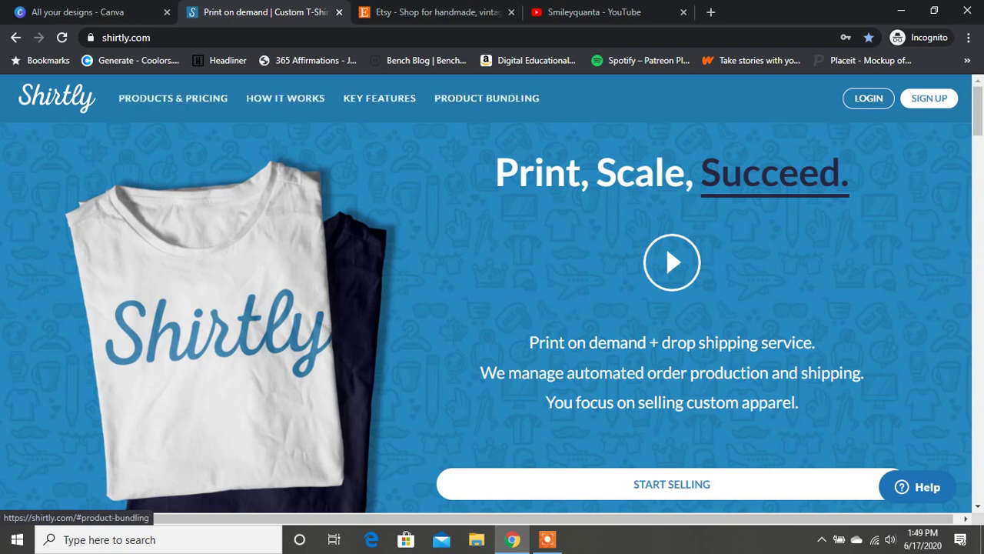
Scroll down the Shirtly homepage and advance the product-category carousel.
scroll(497, 327, down, 1)
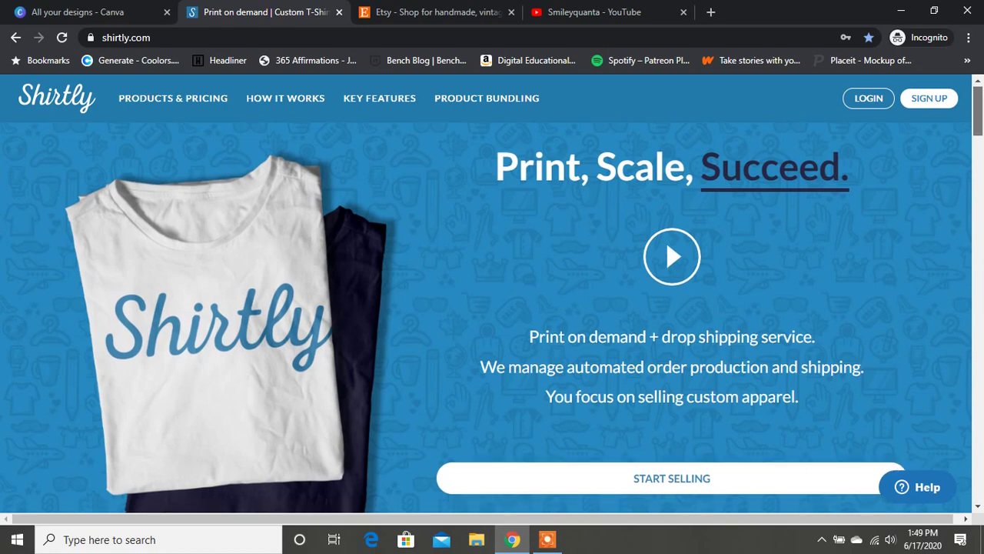
scroll(497, 327, down, 5)
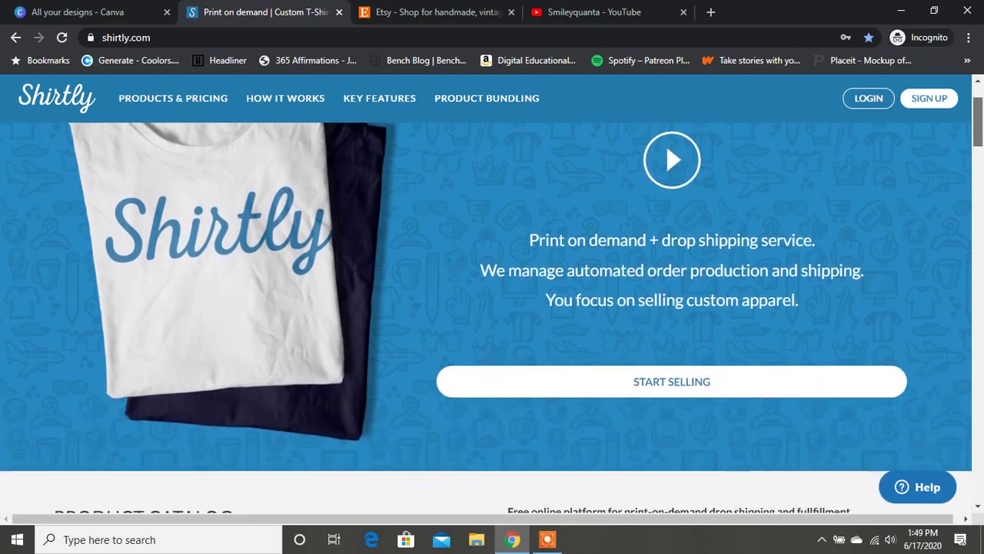
scroll(498, 327, down, 1)
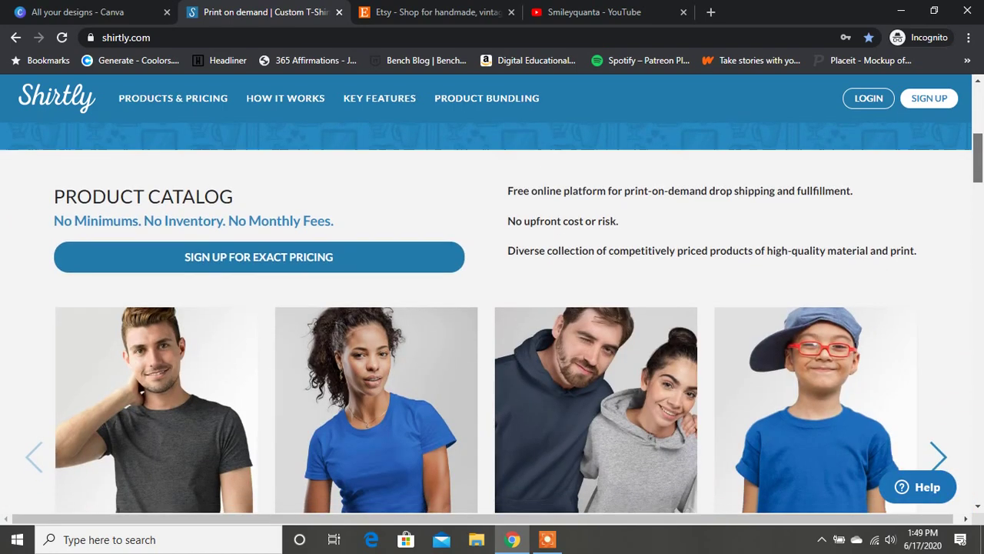
scroll(497, 327, down, 1)
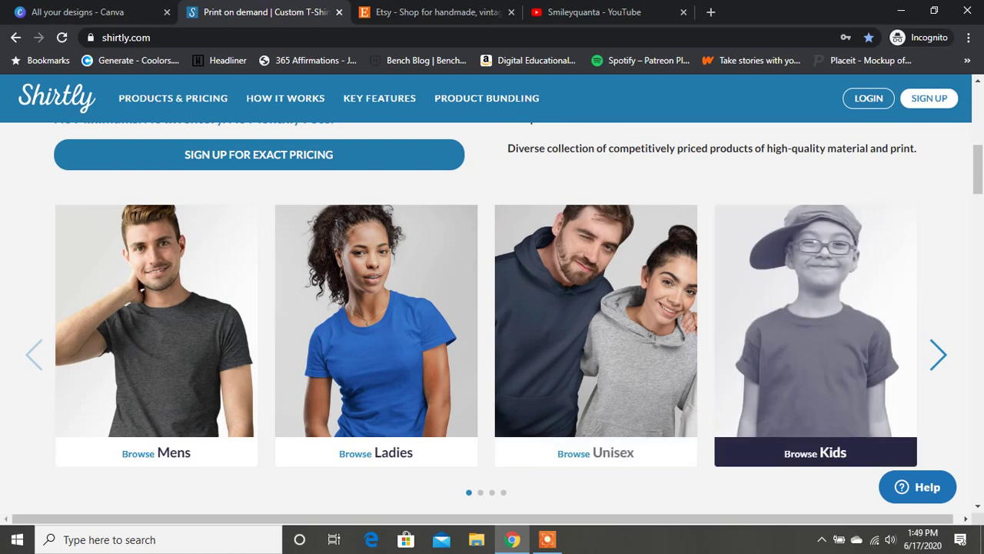
click(937, 355)
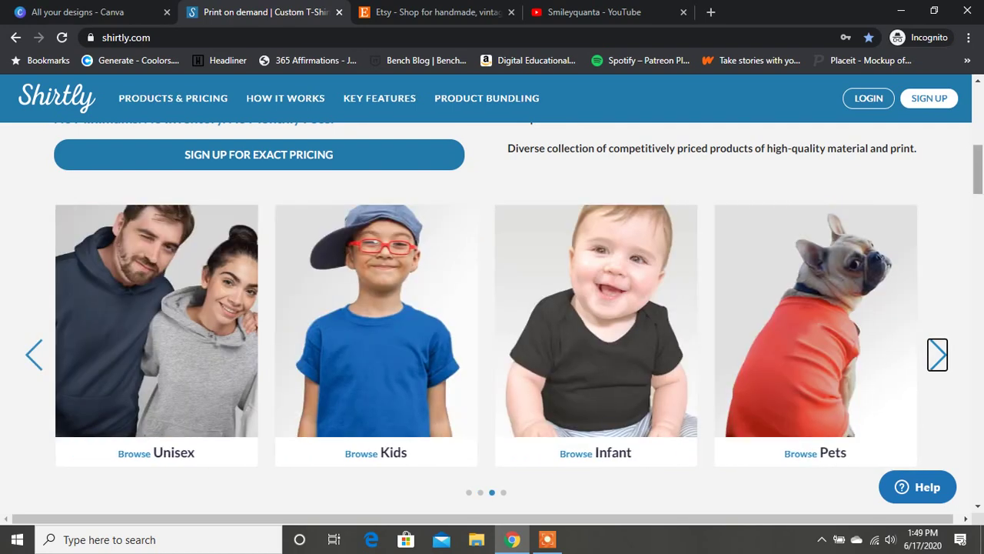
Browse the rest of the homepage features, then bring up the Sign Up form.
scroll(492, 307, down, 1)
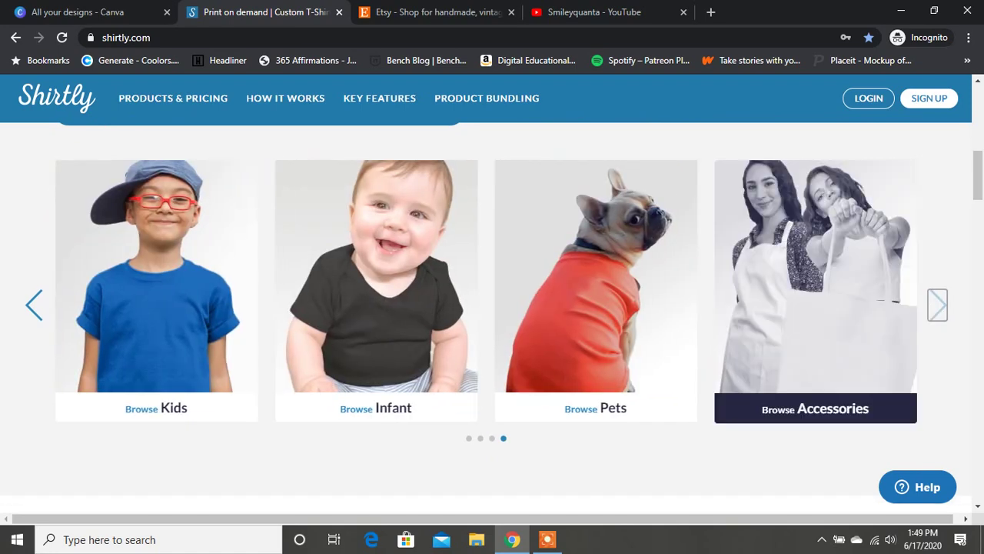
scroll(492, 307, down, 3)
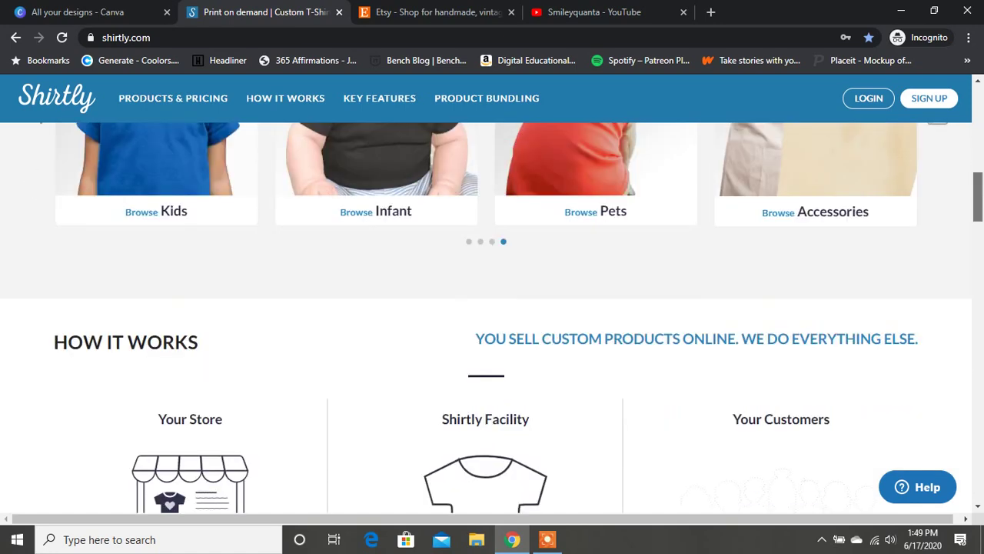
scroll(492, 307, down, 3)
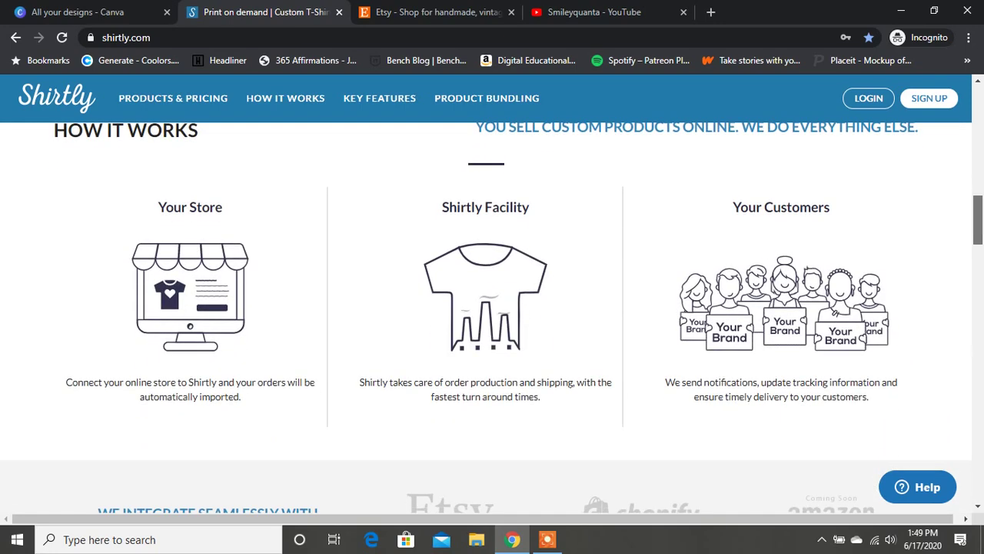
scroll(492, 319, down, 1)
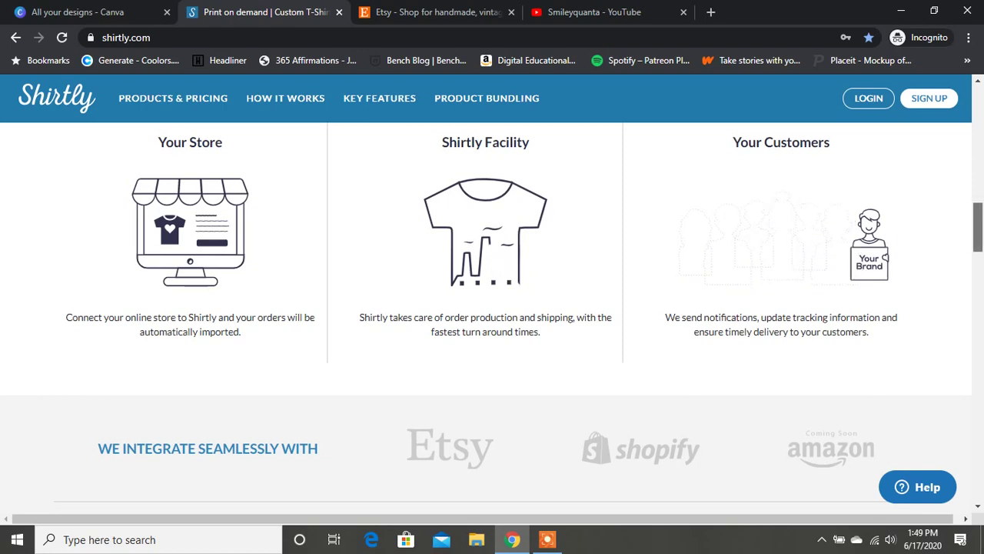
scroll(492, 319, down, 1)
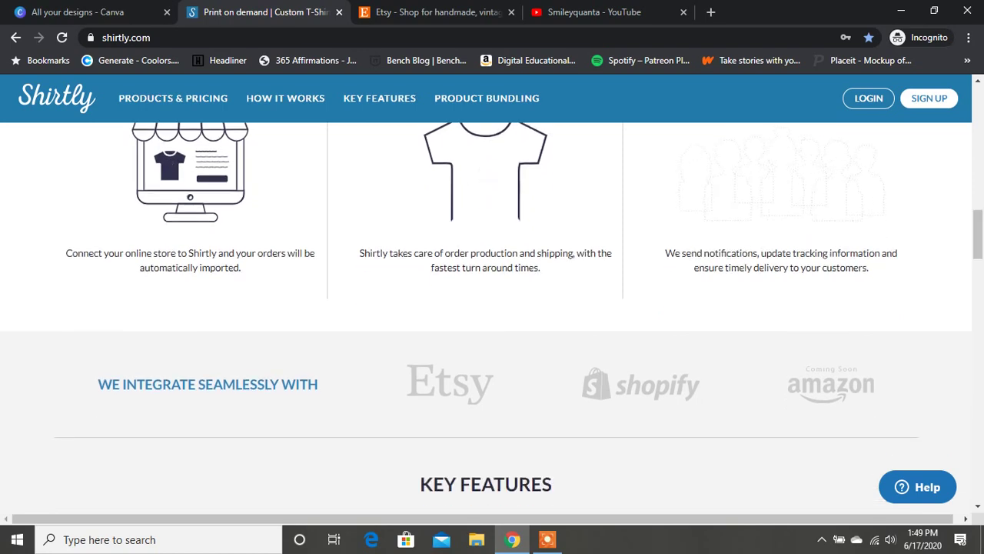
scroll(492, 319, down, 3)
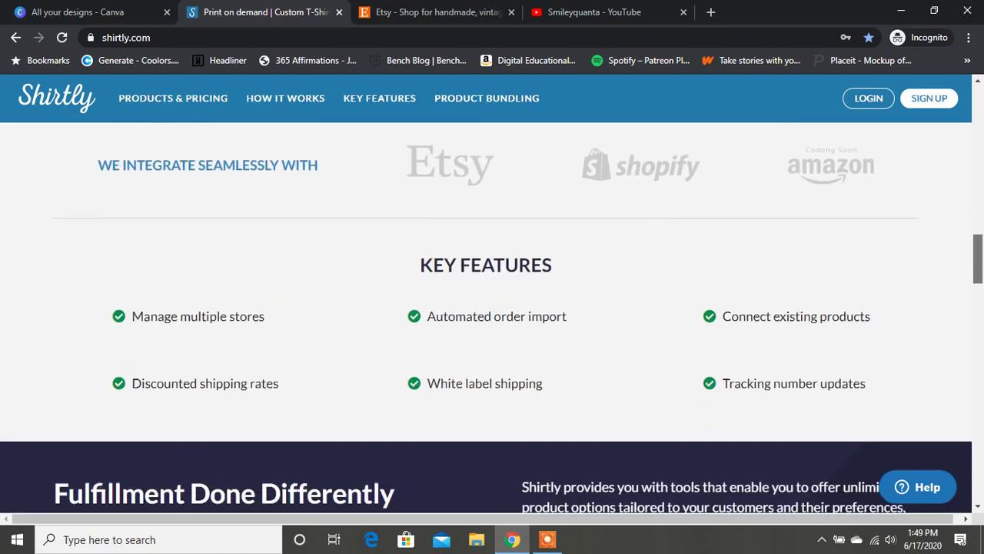
scroll(493, 319, down, 2)
scroll(492, 319, down, 3)
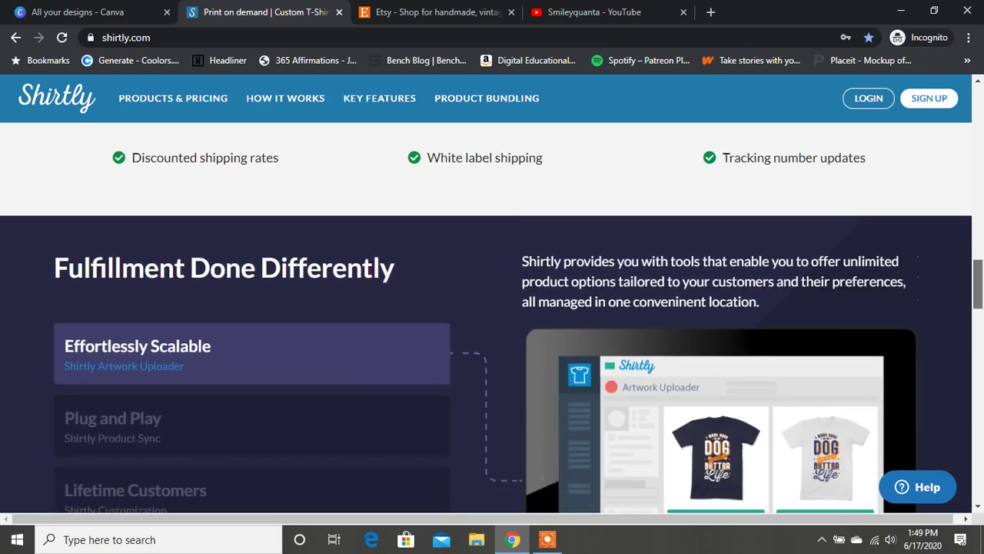
scroll(492, 318, down, 6)
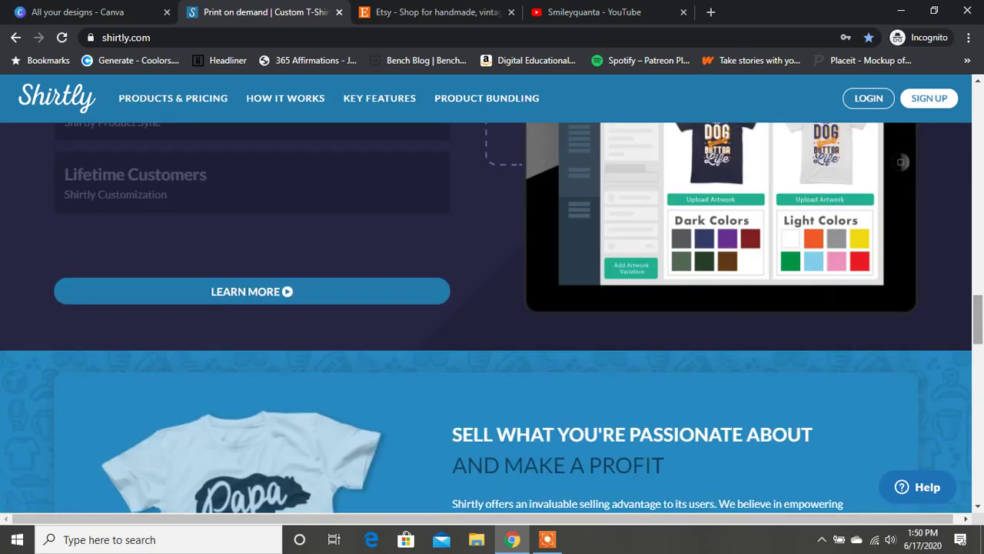
scroll(493, 317, down, 3)
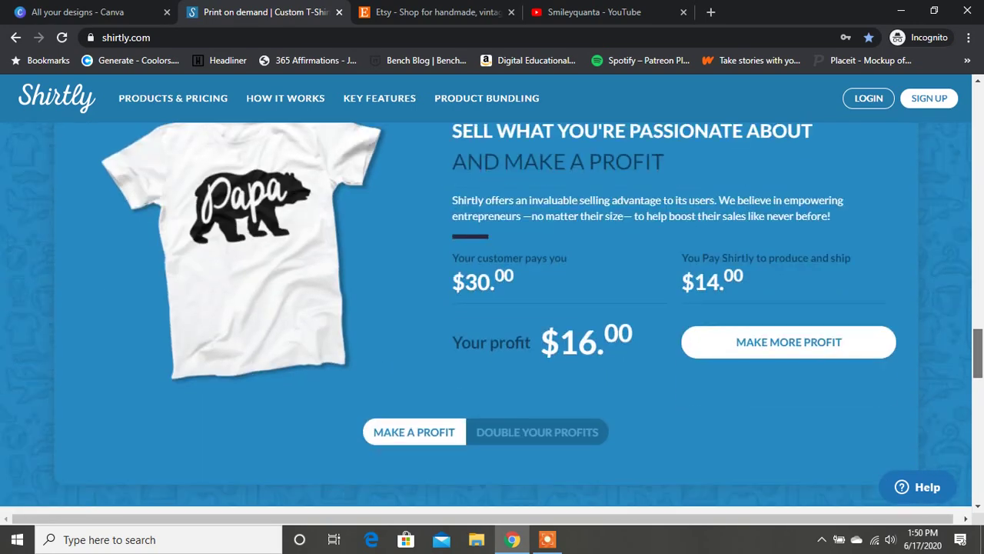
scroll(492, 317, down, 10)
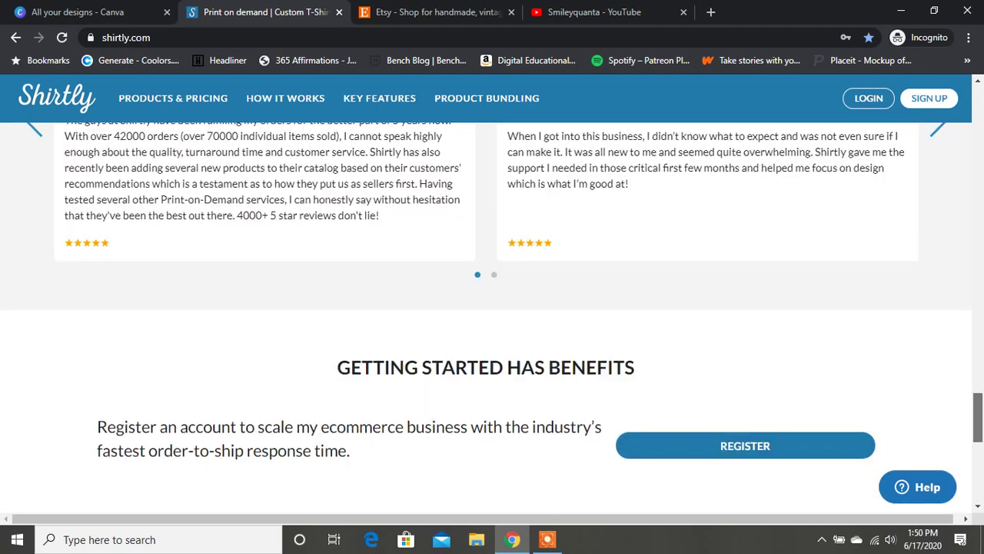
scroll(492, 318, down, 4)
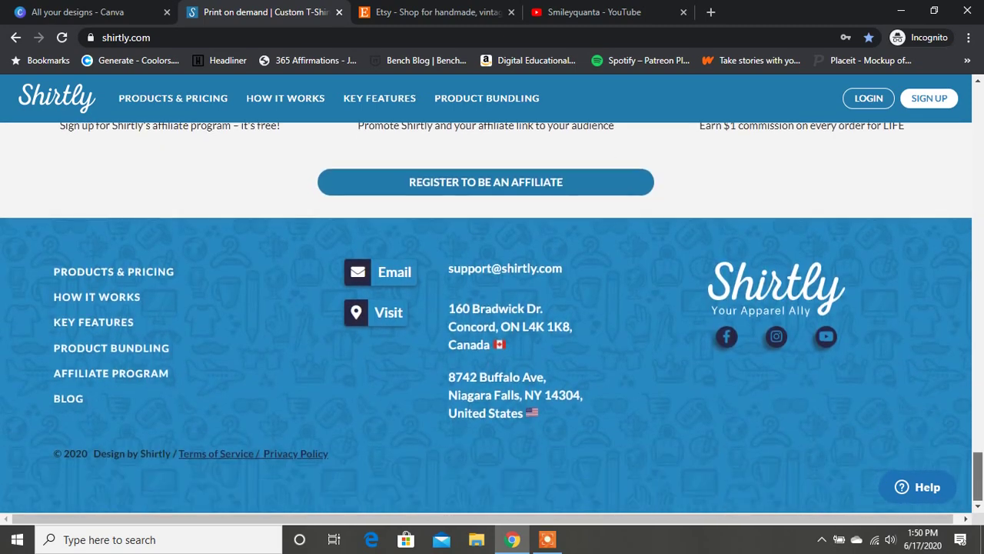
scroll(493, 317, up, 20)
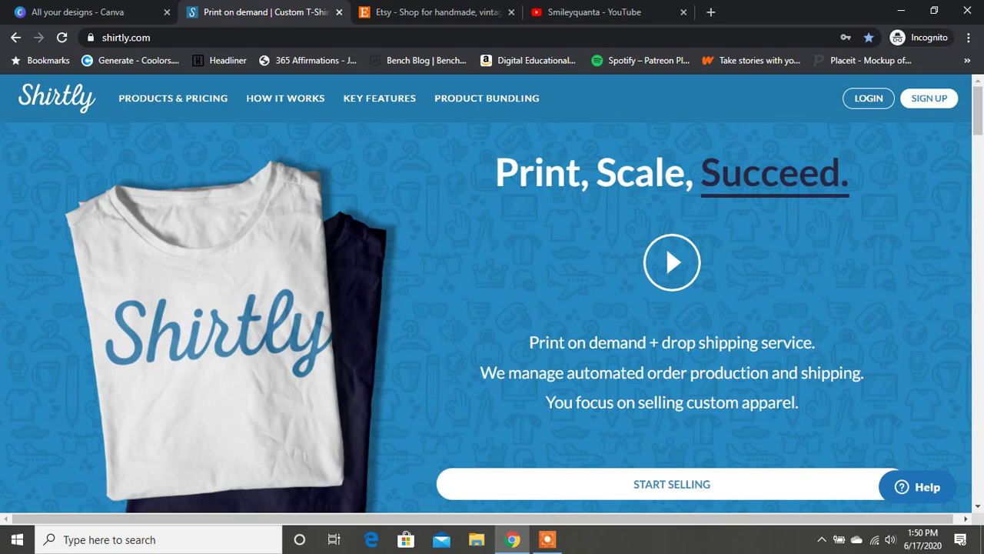
click(929, 98)
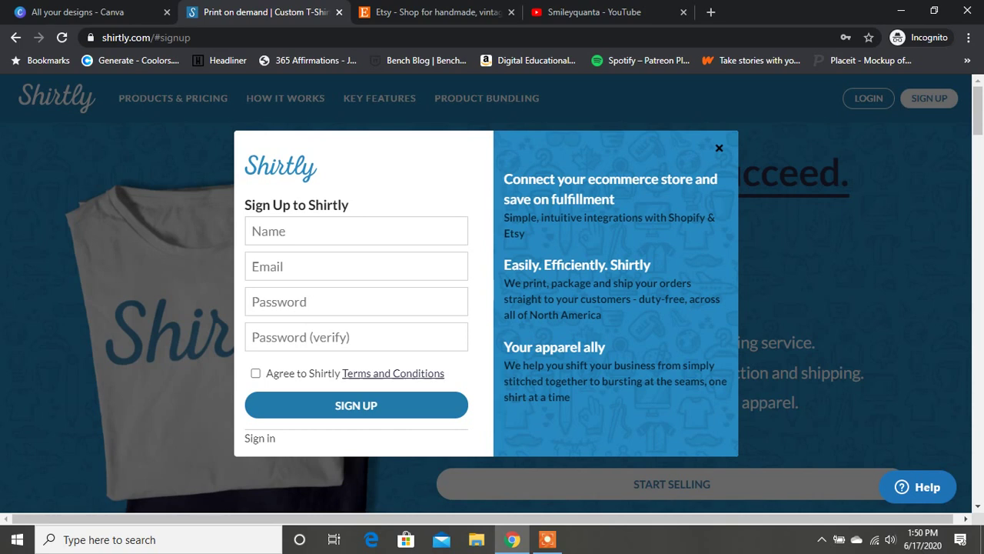
Fill in the account holder's name, e-mail address and a password, and submit.
click(356, 231)
text(Cinquanta)
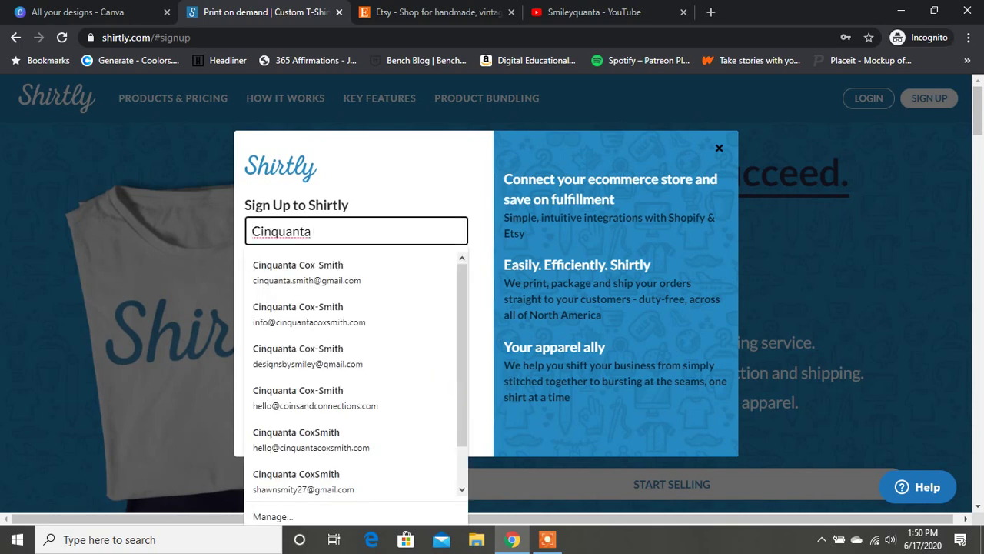
key(Tab)
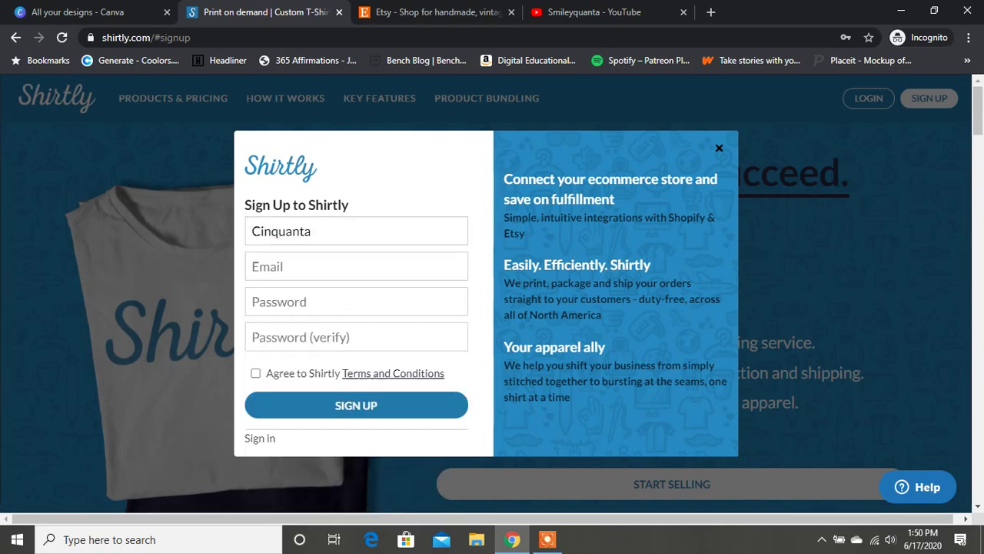
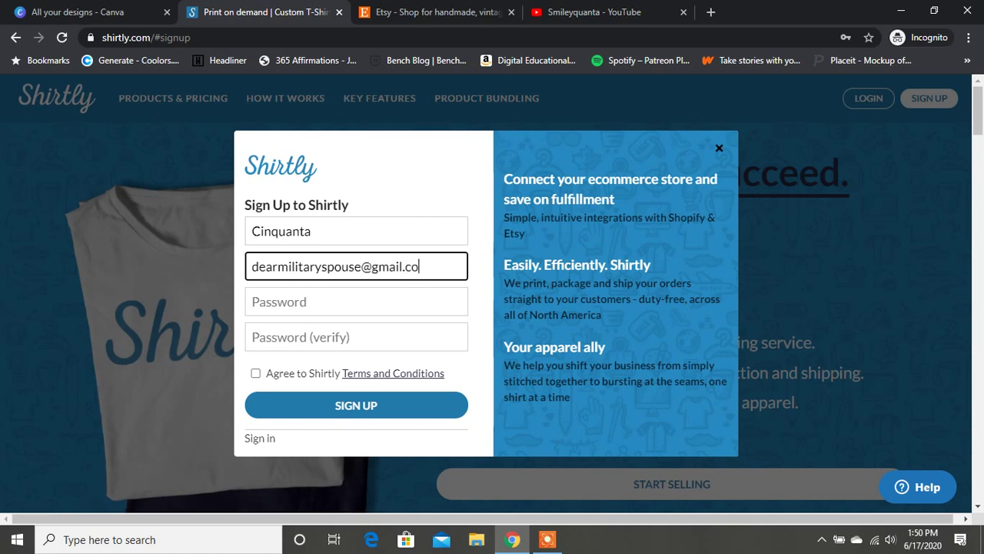
key(Tab)
text(******)
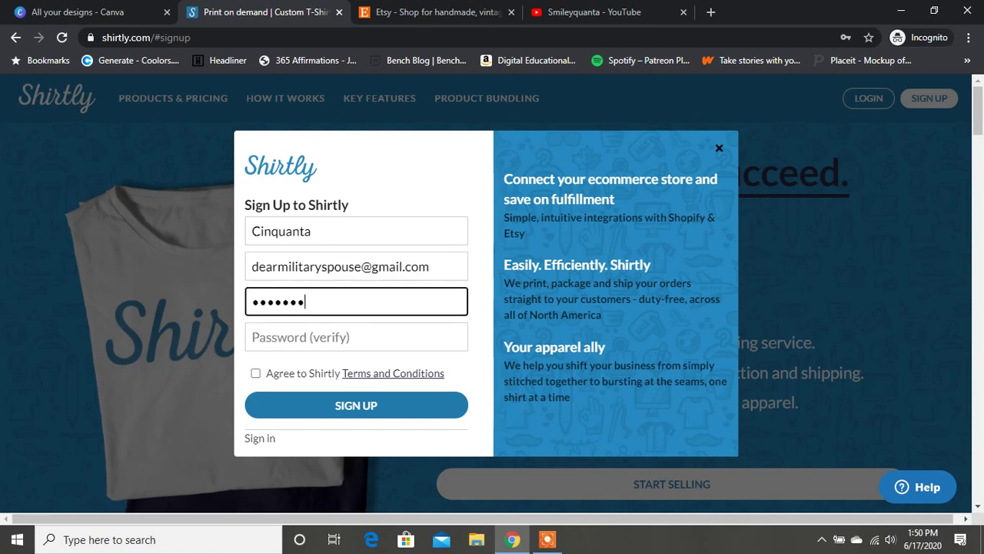
key(BackSpace)
key(BackSpace)
key(BackSpace)
key(BackSpace)
key(BackSpace)
key(BackSpace)
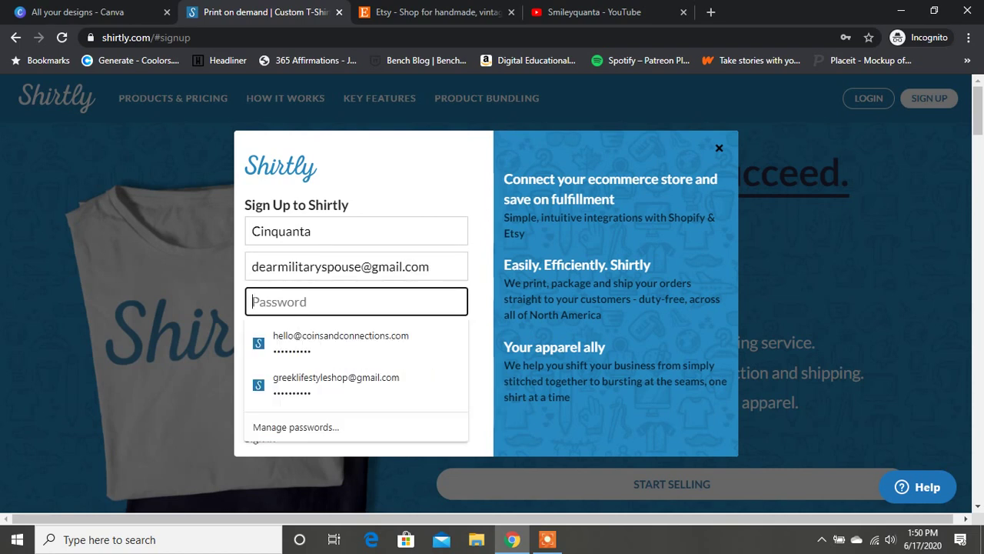
text(****)
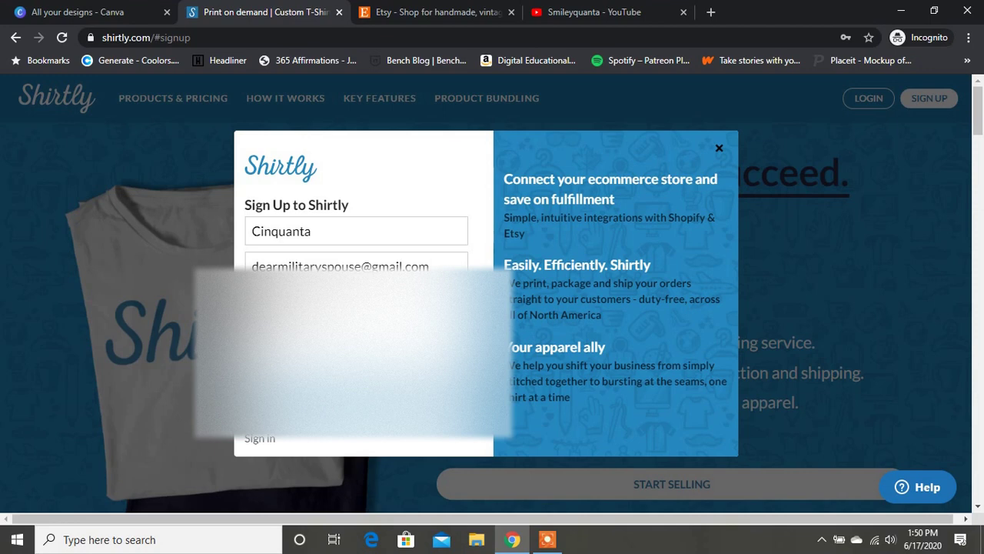
key(Return)
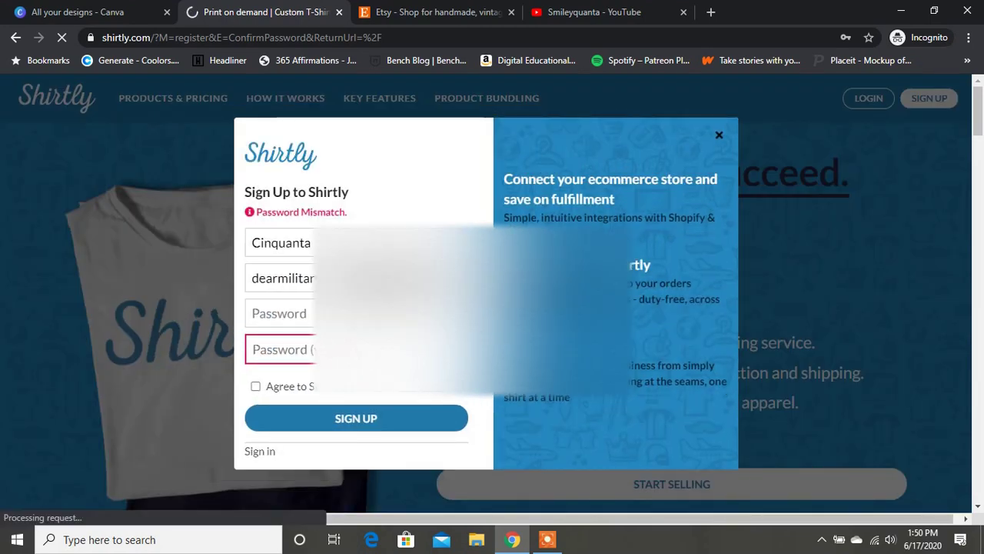
Retype the password and its confirmation after the mismatch error.
click(280, 313)
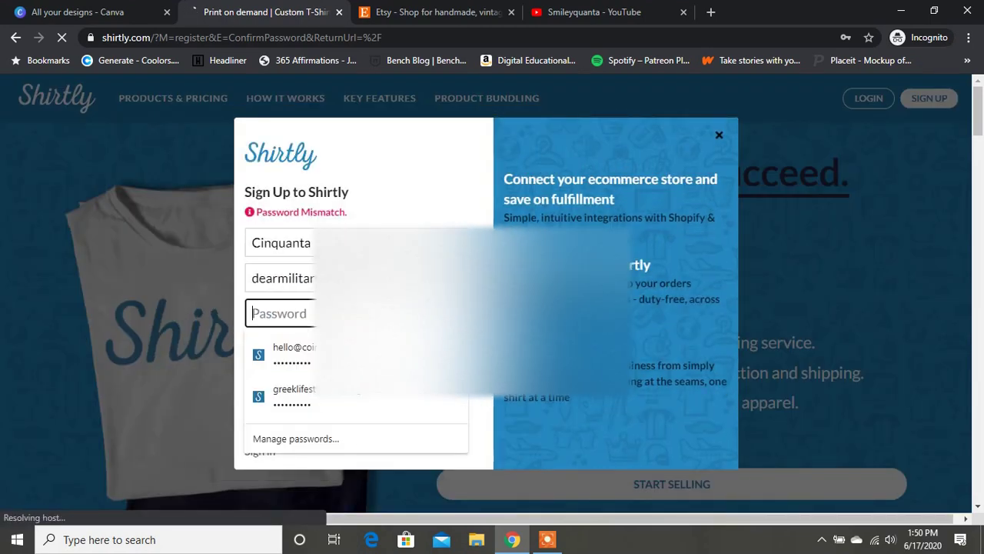
text(••)
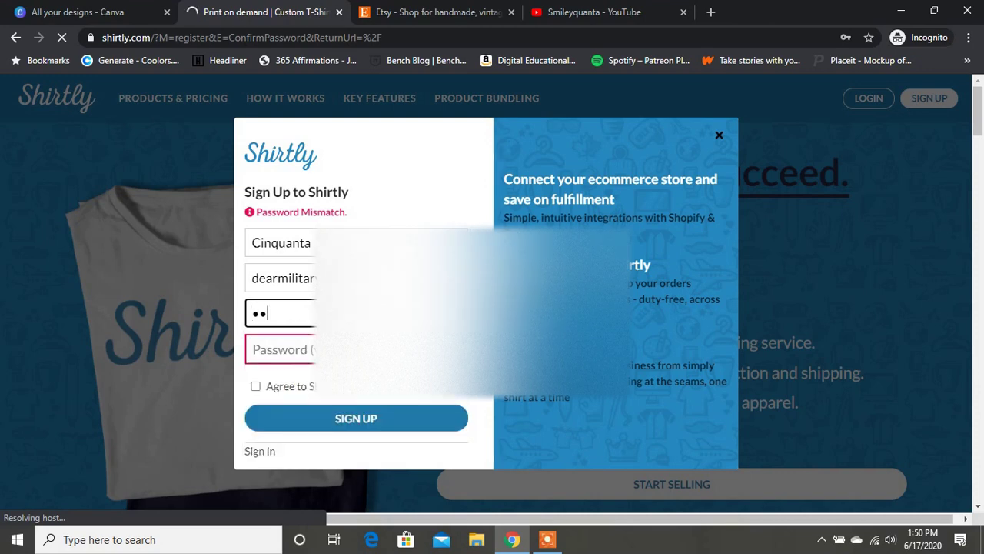
key(BackSpace)
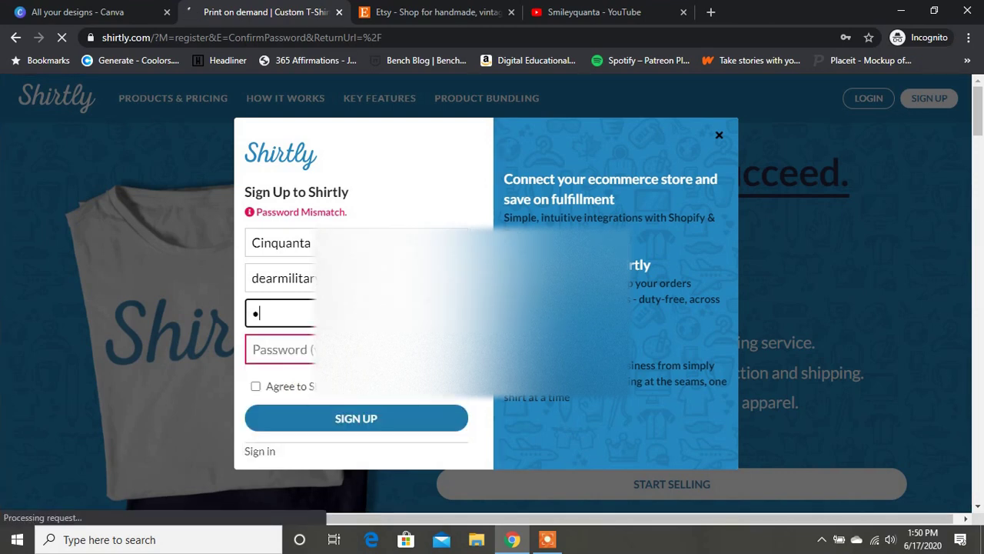
key(BackSpace)
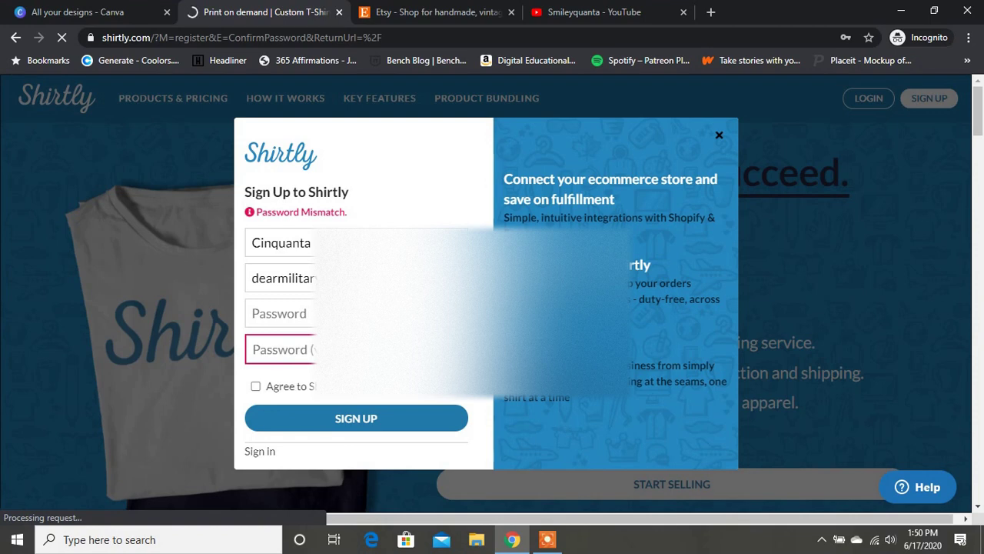
click(280, 313)
text(•••••••••)
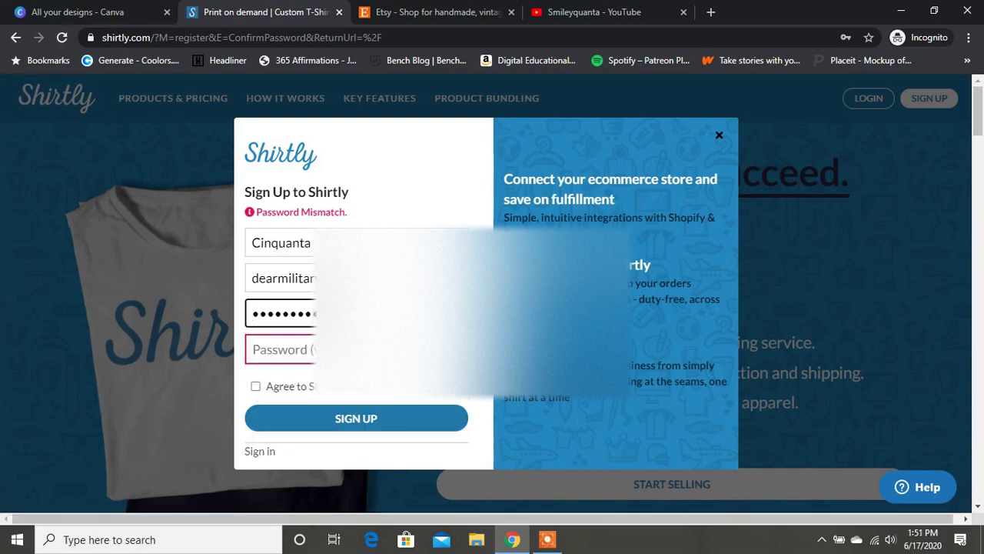
click(279, 349)
text(•••••••••)
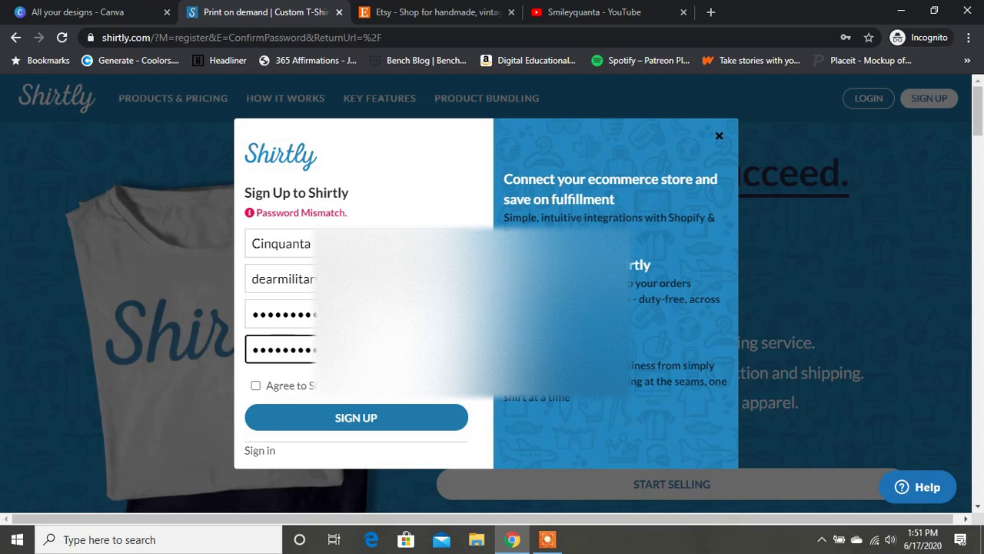
Agree to the Terms and Conditions and submit the sign-up form.
key(Tab)
key(space)
key(Tab)
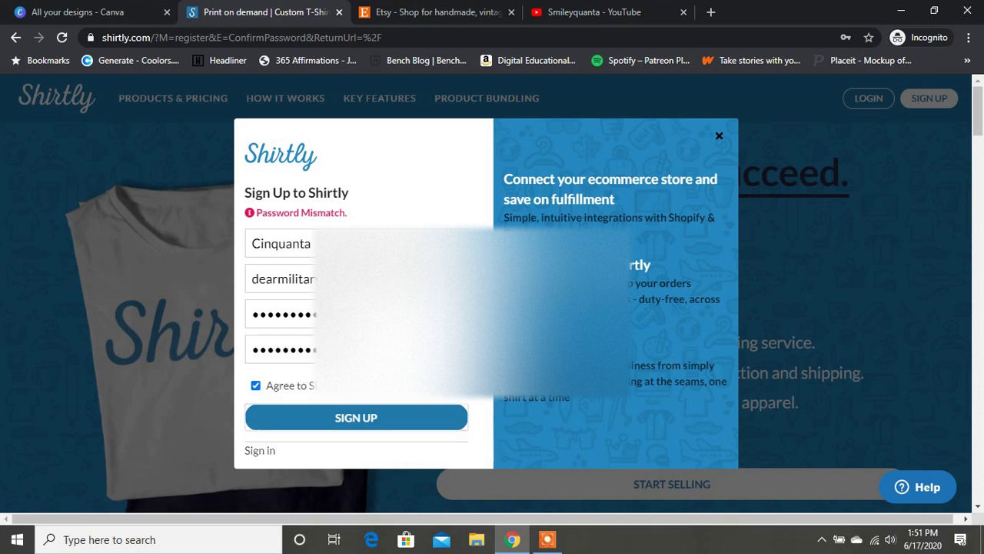
key(Return)
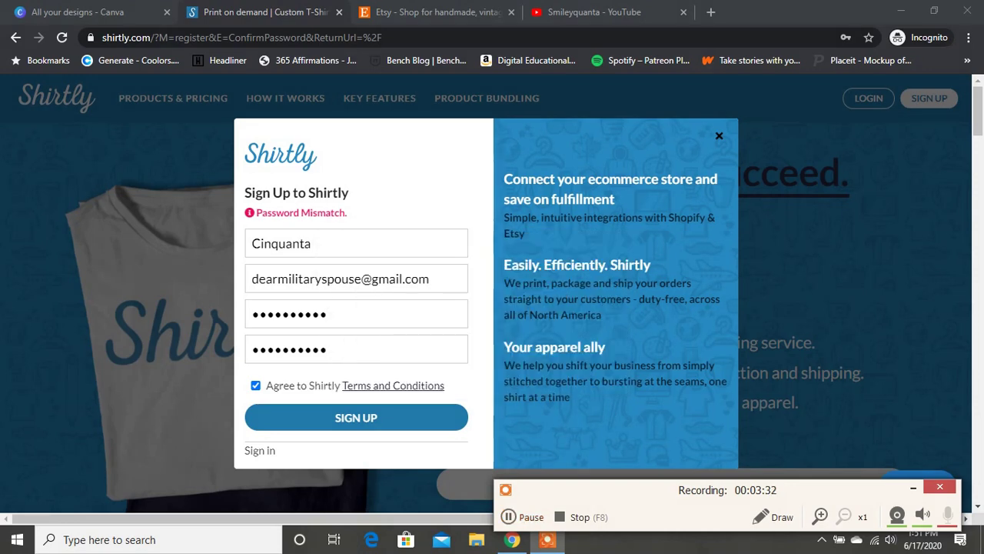
click(356, 417)
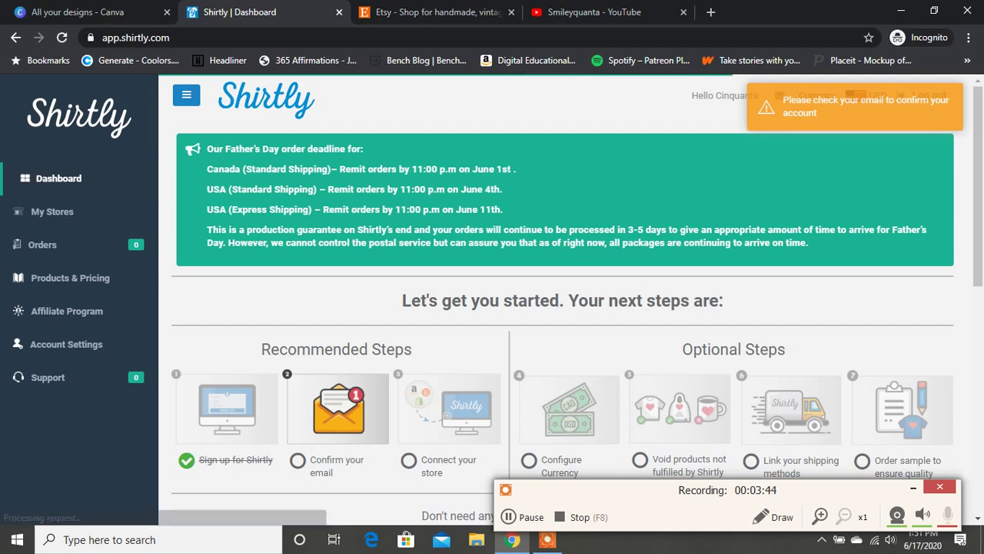
Load gmail.com in a new browser tab.
click(711, 12)
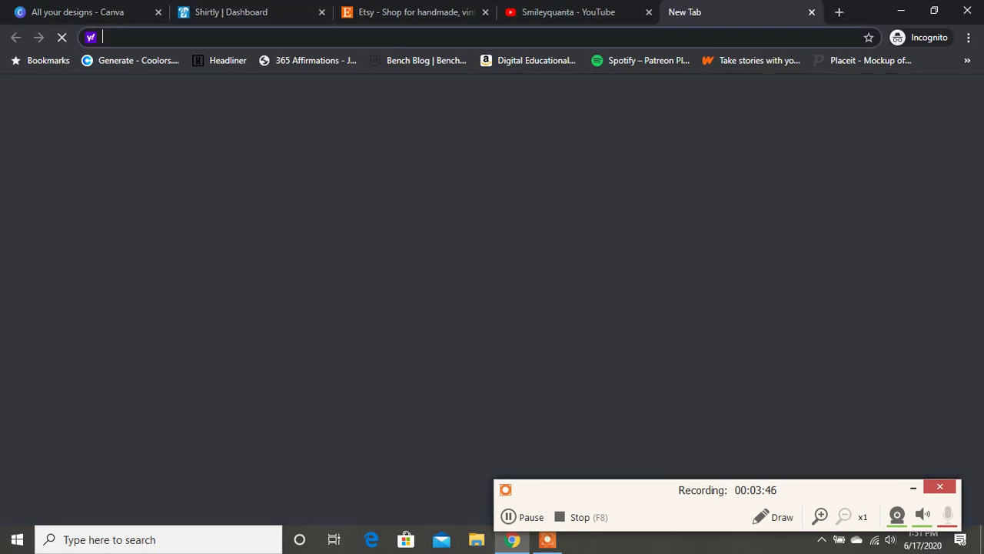
text(gmail.com)
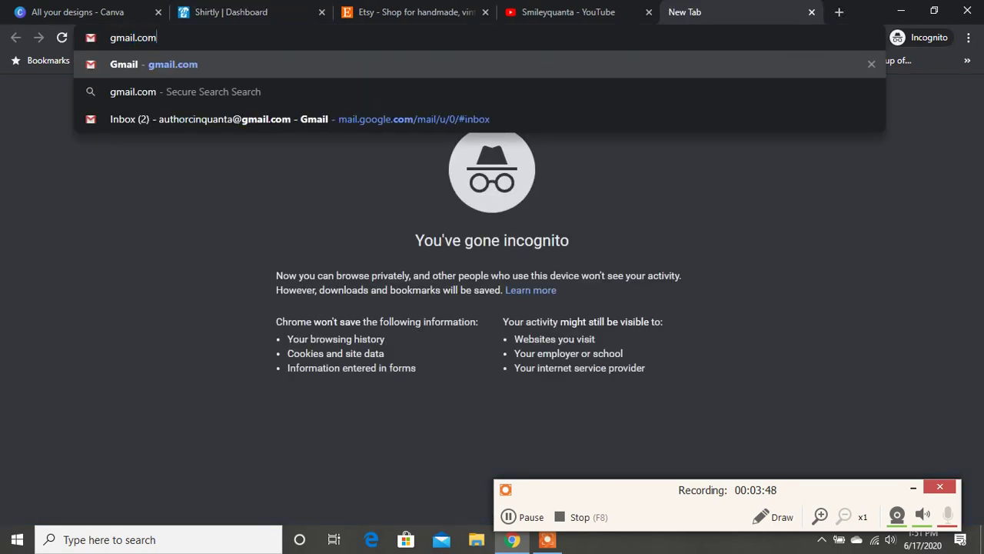
key(Return)
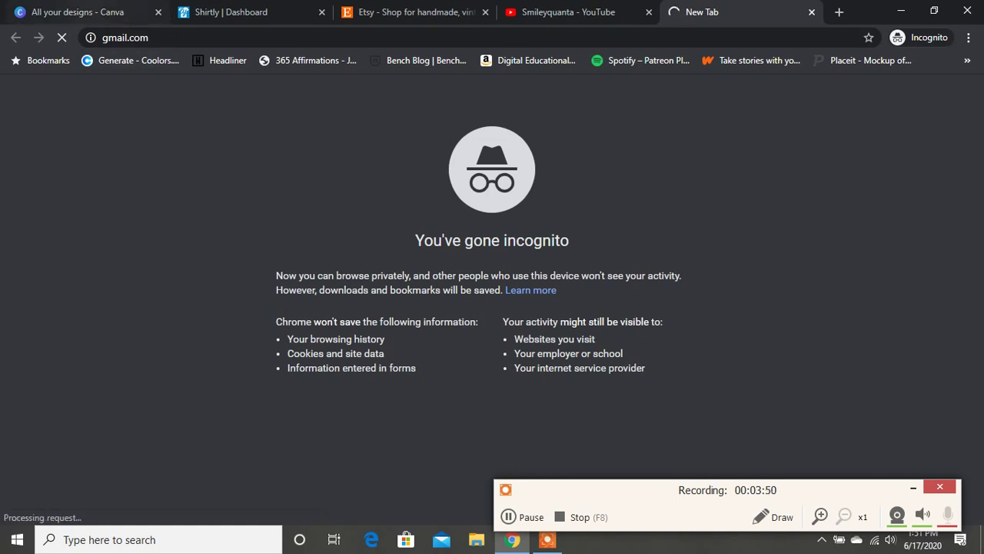
click(230, 12)
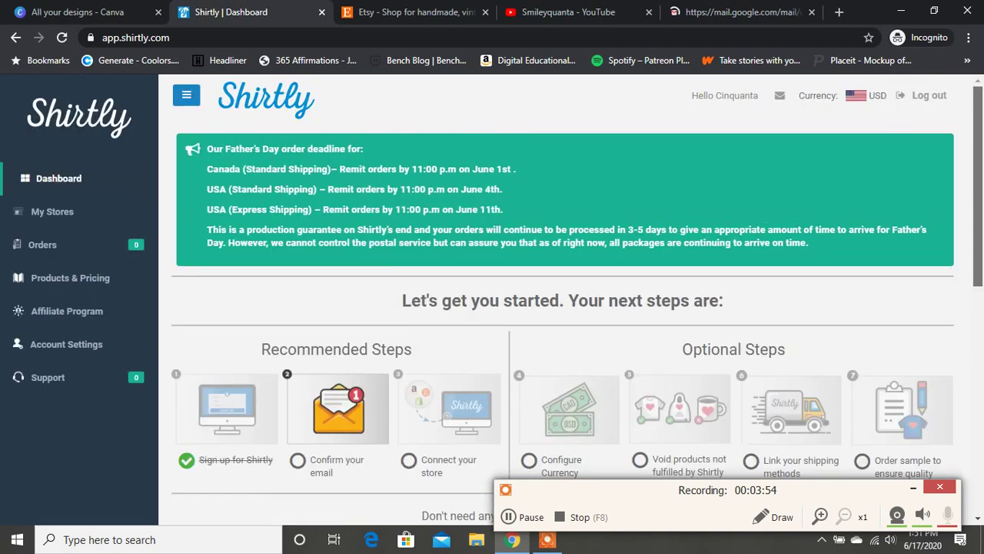
click(523, 517)
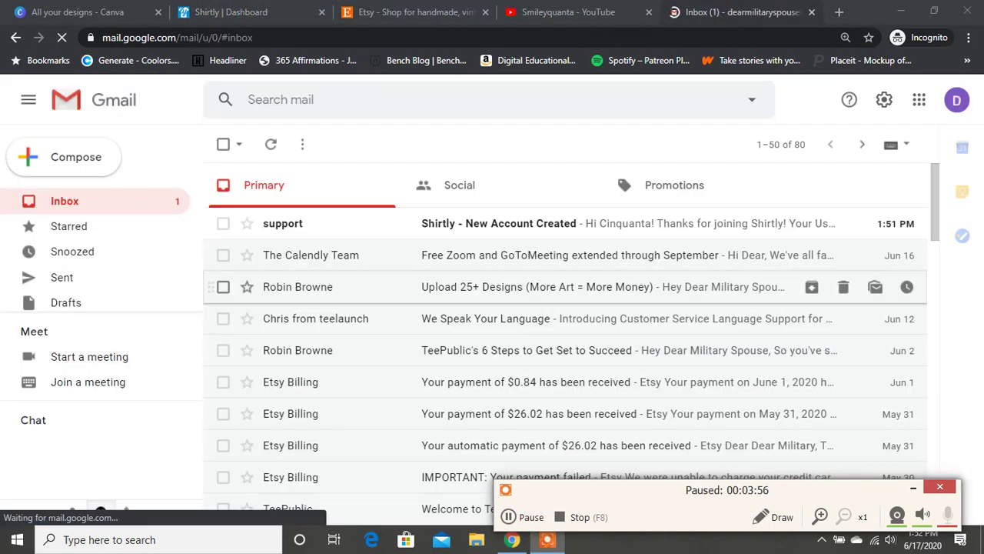
click(523, 517)
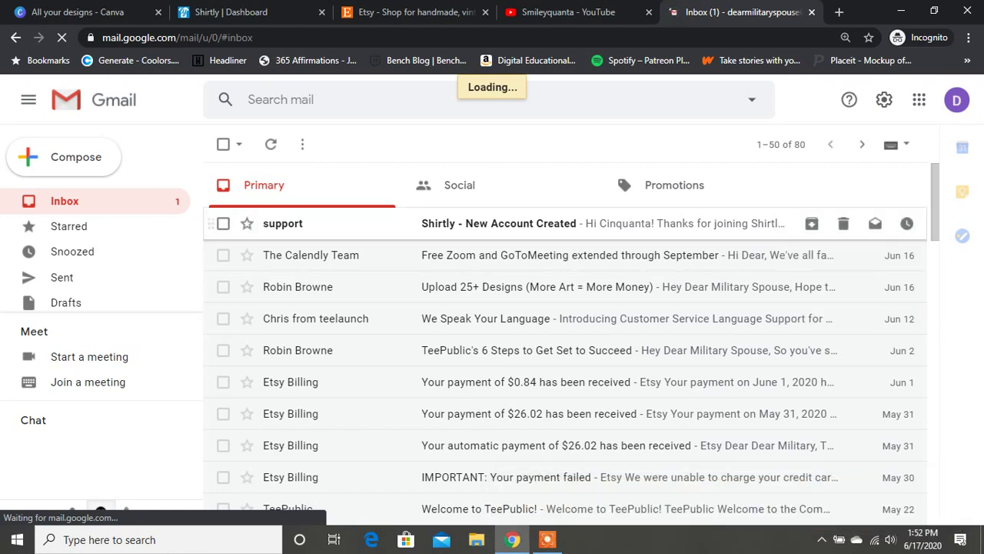
Open the Shirtly New Account Created email and follow its confirmation link.
click(500, 223)
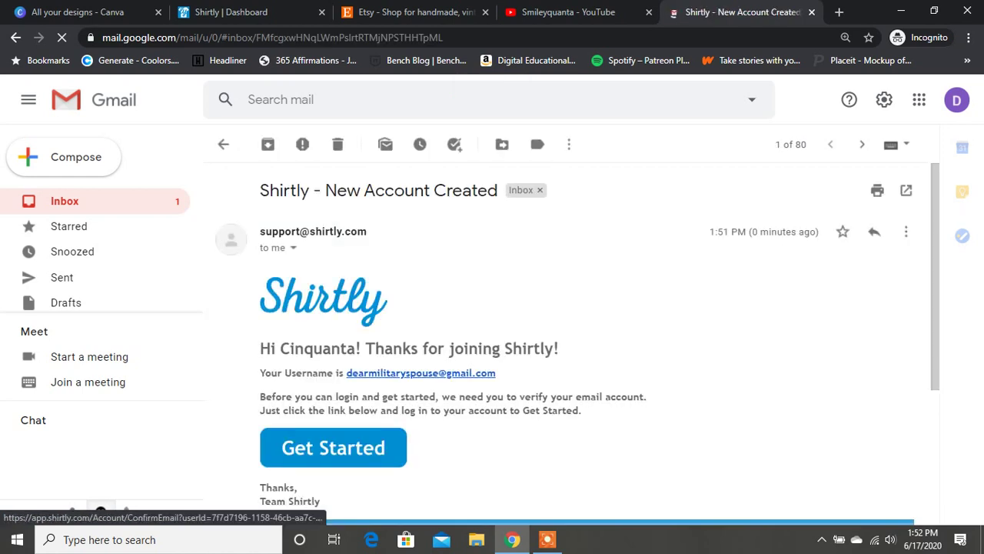
click(333, 447)
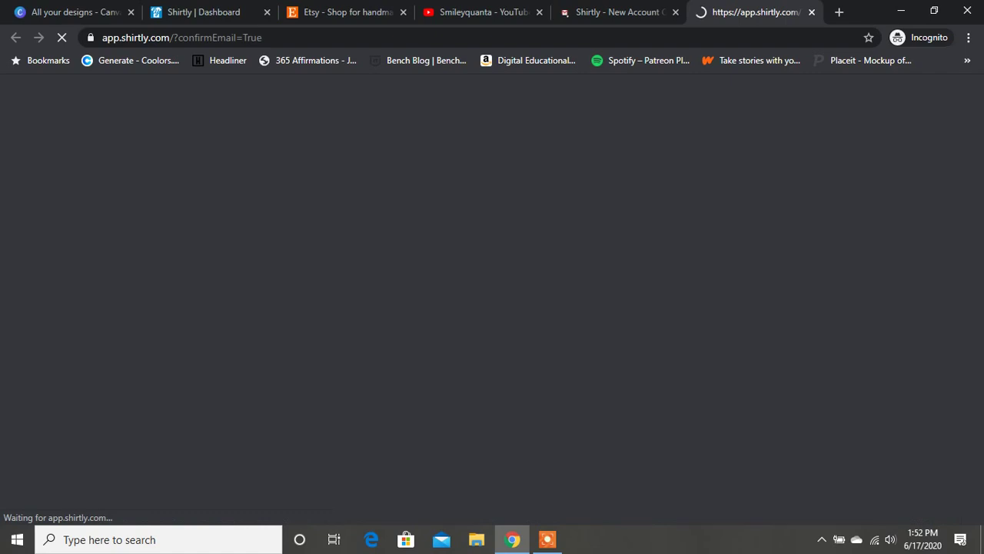
click(75, 12)
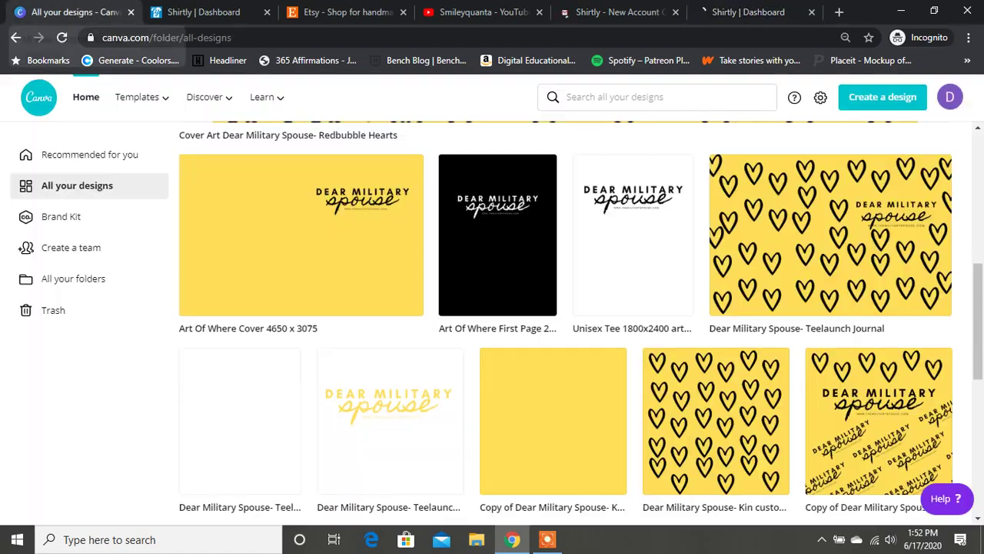
click(201, 12)
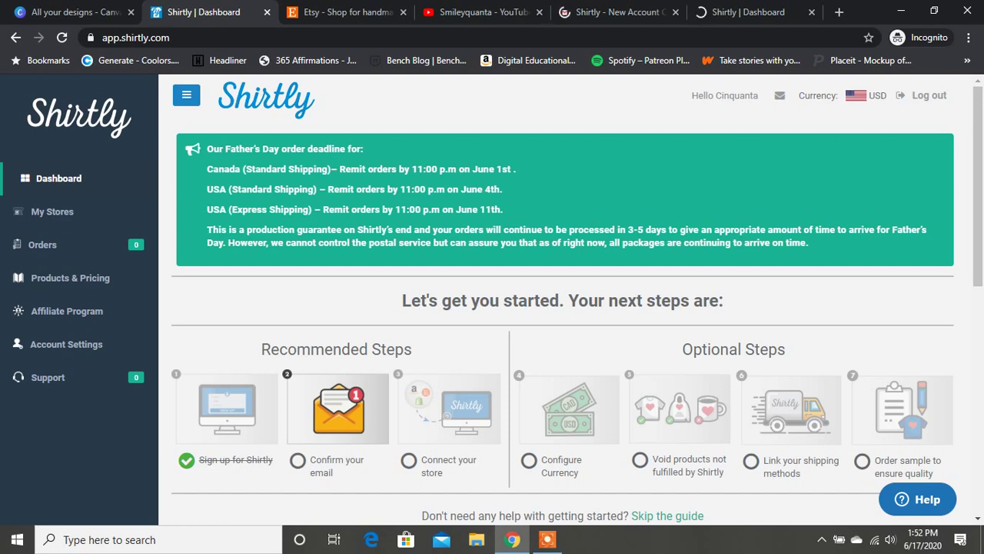
click(742, 12)
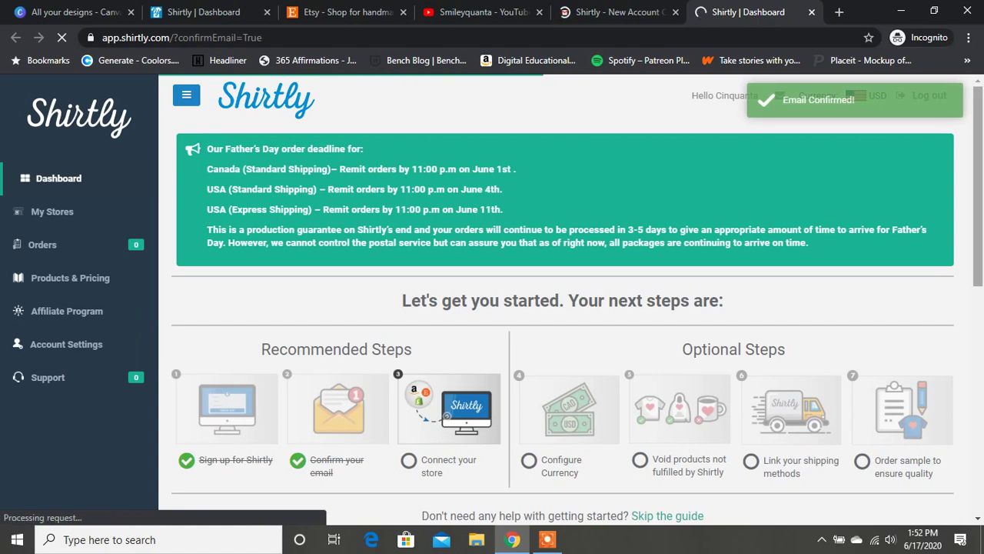
Scroll the confirmed dashboard down to the Connect your store step.
scroll(569, 300, down, 2)
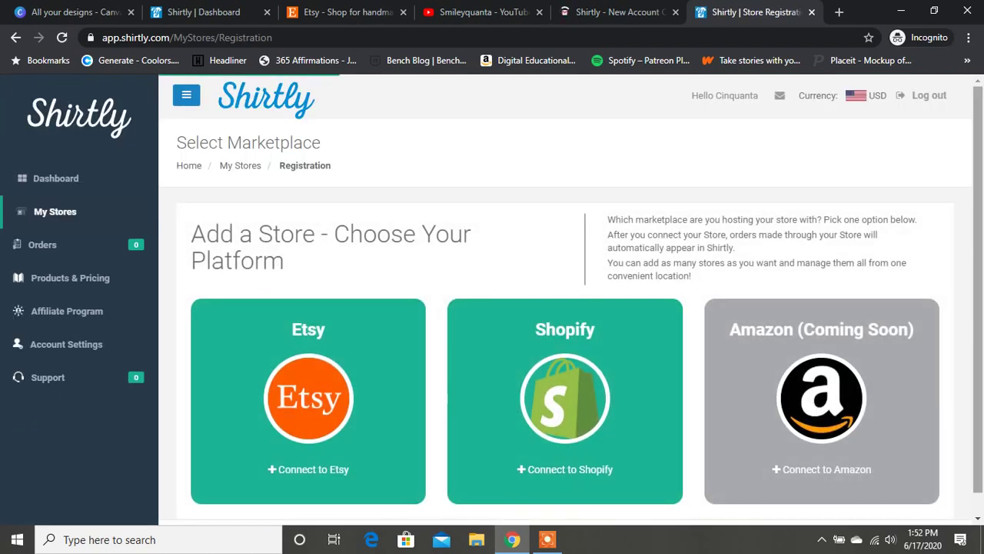
Continue through the Authorize Your Etsy Account prompt to start the Etsy connection.
scroll(492, 297, down, 1)
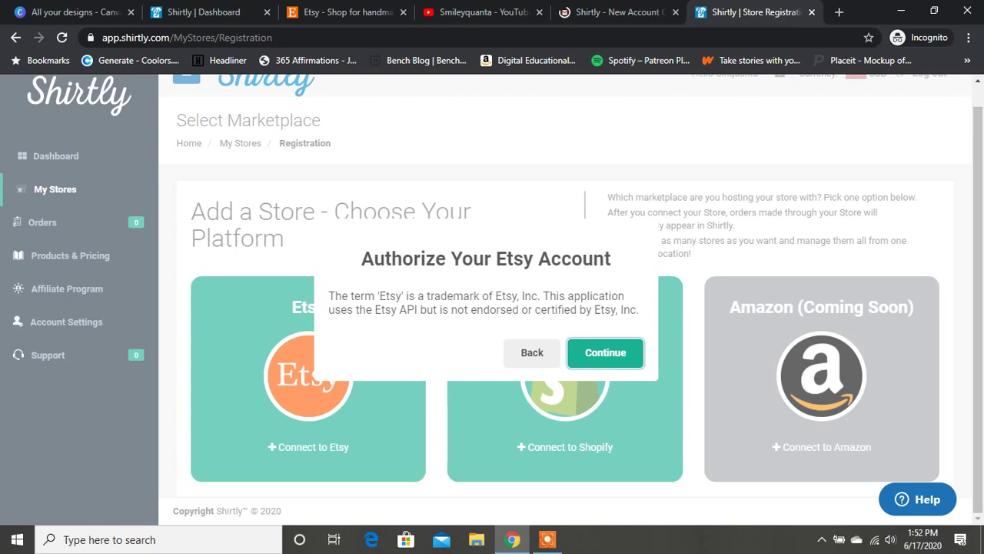
key(Return)
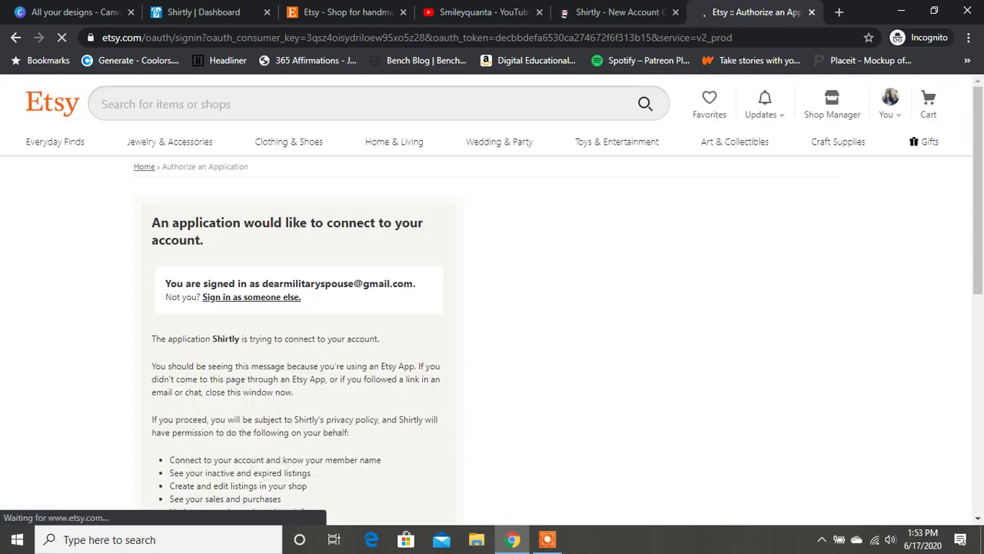
Allow Shirtly access on the Etsy authorization page.
scroll(493, 300, down, 4)
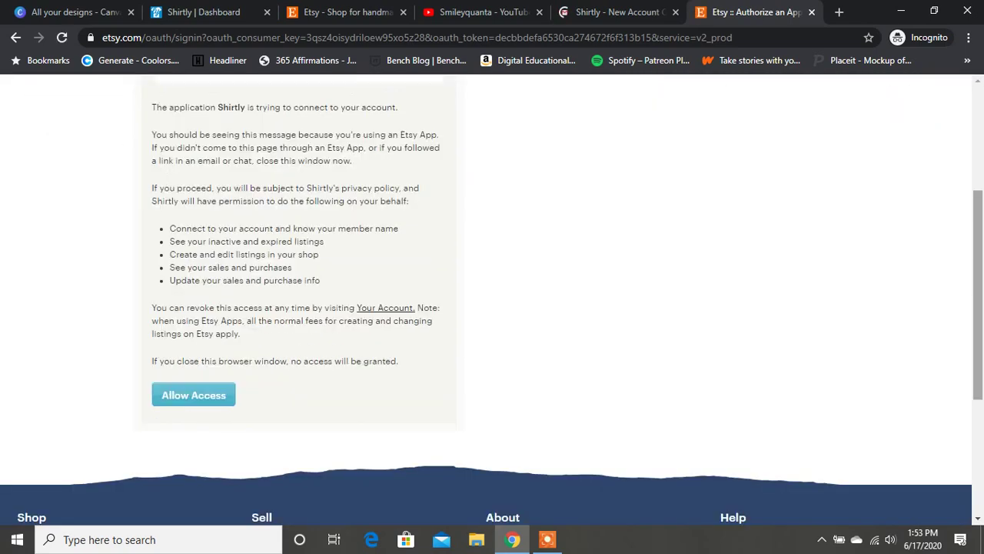
click(193, 337)
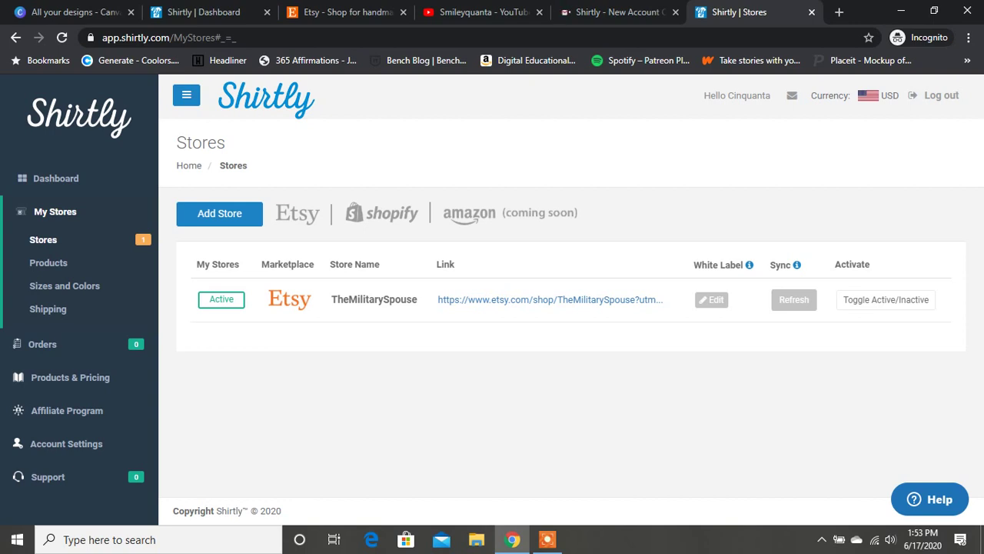
Return to the Dashboard and scroll to the remaining setup steps.
click(56, 178)
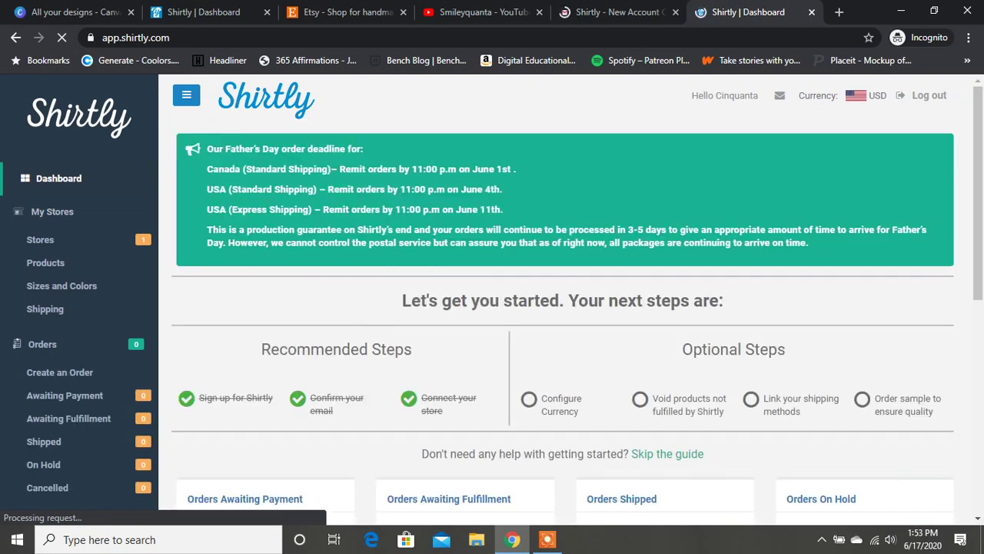
scroll(565, 300, down, 2)
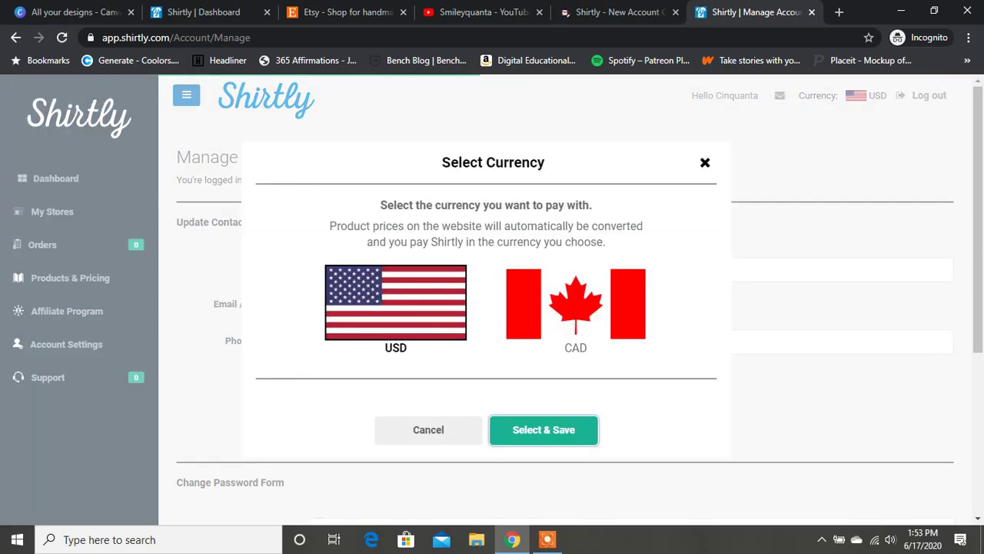
Save USD as the payment currency, review Manage Account, and head back to the Dashboard.
key(Return)
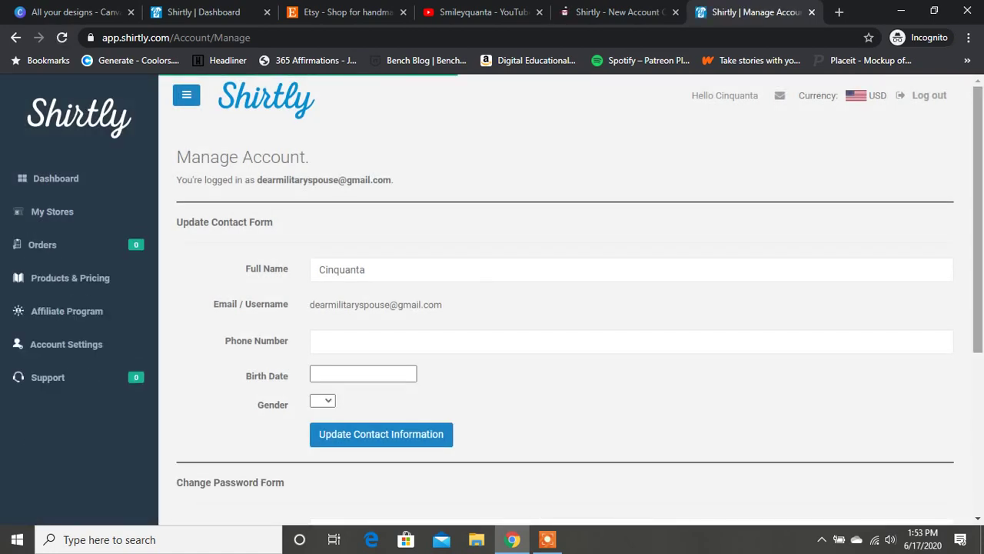
scroll(566, 307, down, 4)
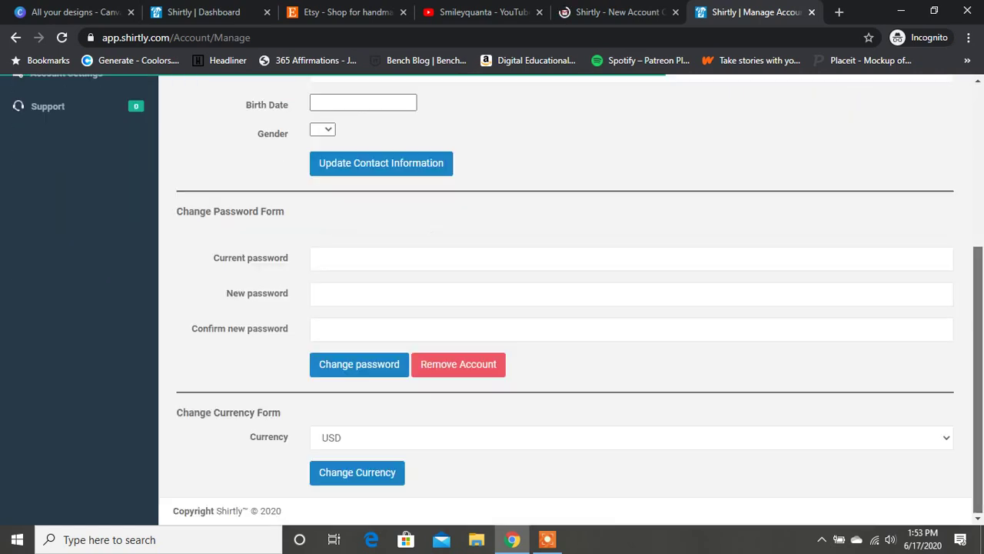
drag(978, 379, 979, 219)
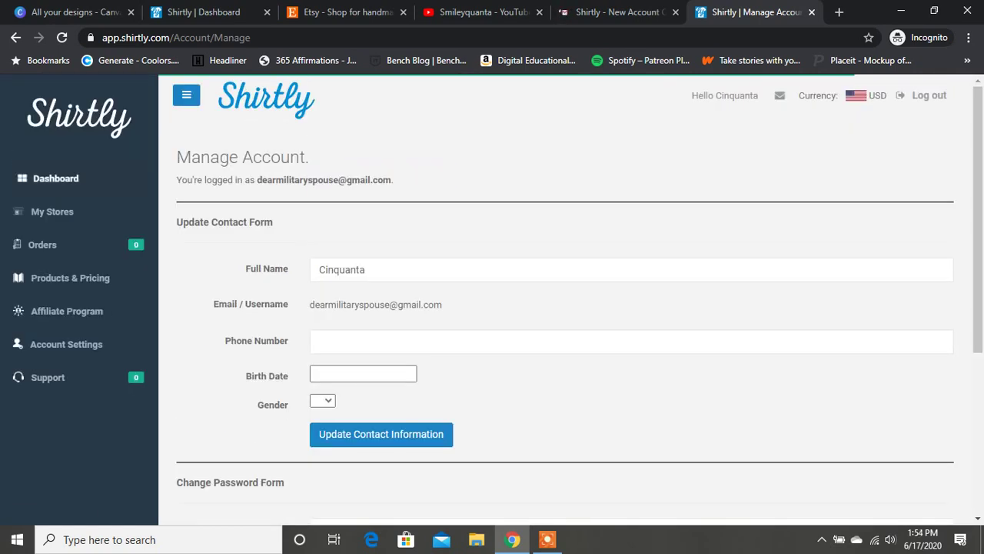
click(55, 177)
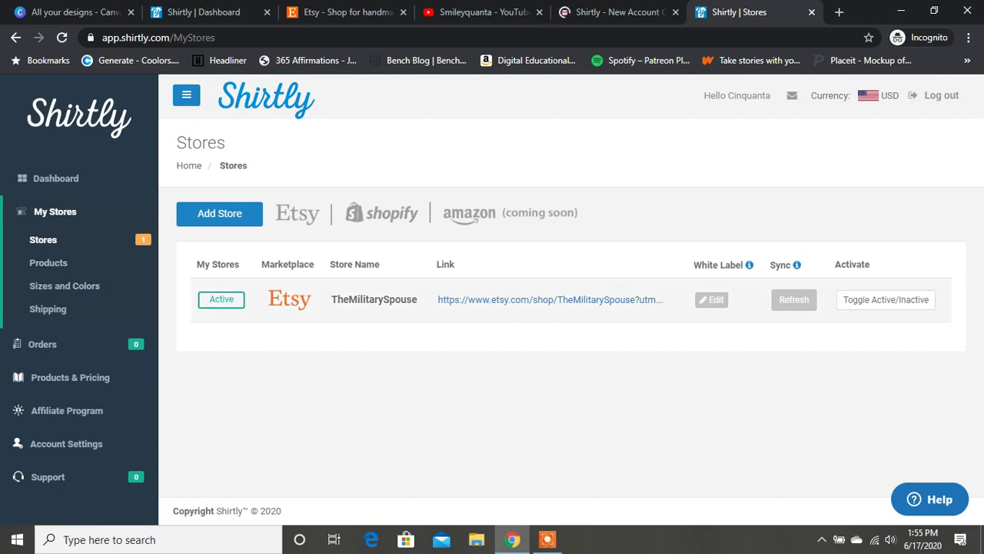
Start deactivating the Etsy store, cancel it, and revisit the Dashboard.
click(886, 299)
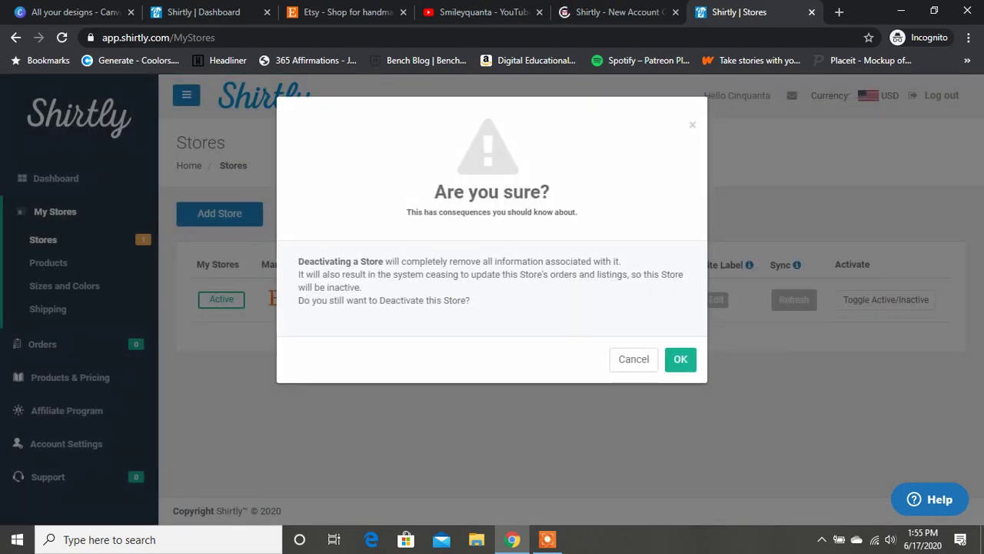
click(633, 359)
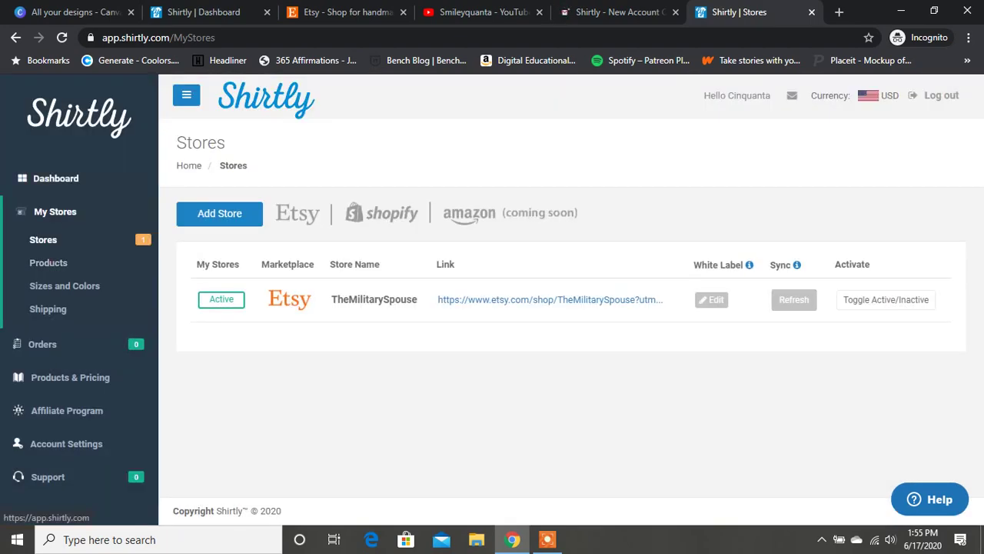
click(55, 177)
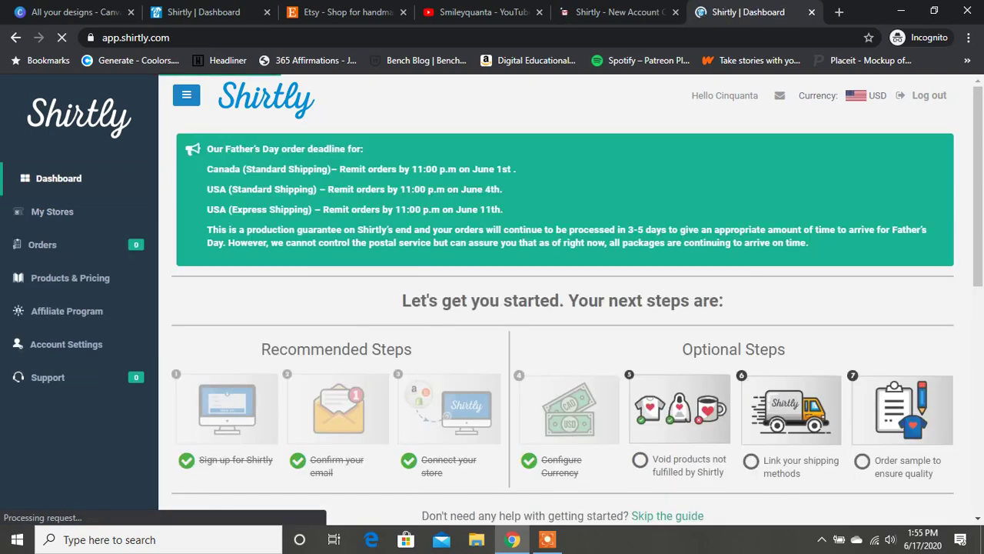
scroll(563, 308, down, 4)
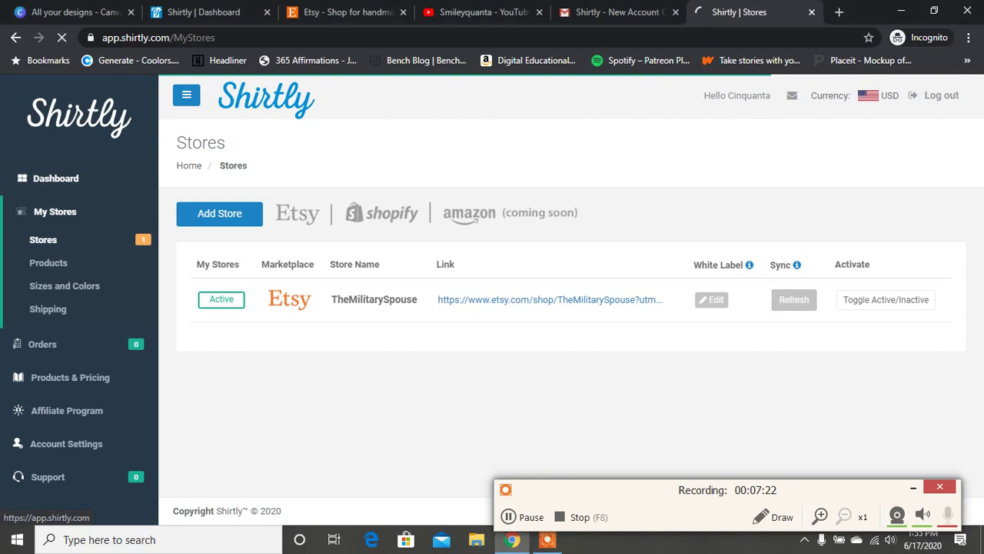
Choose Landmark Standard for Canada and DHL US Inbound Priority for the United States.
click(55, 177)
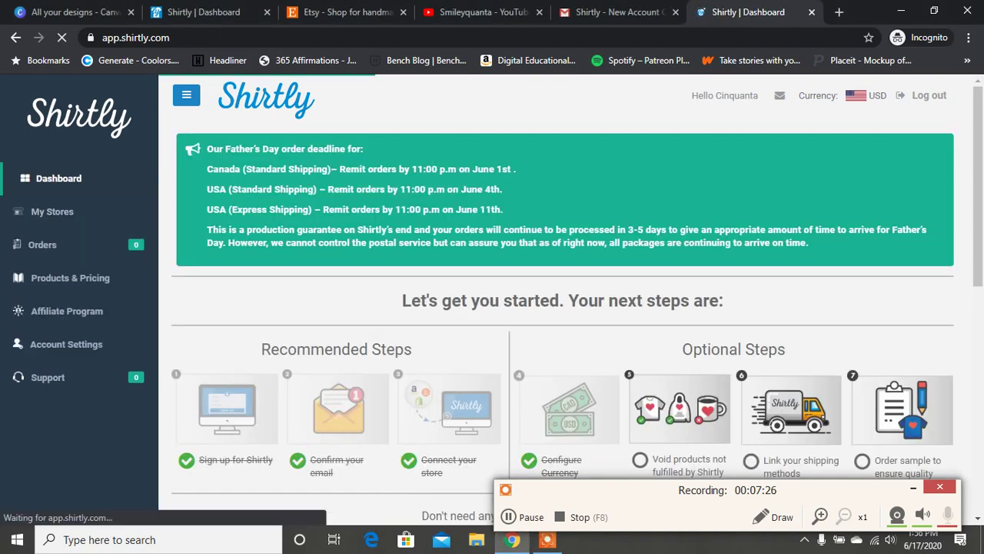
scroll(561, 308, down, 3)
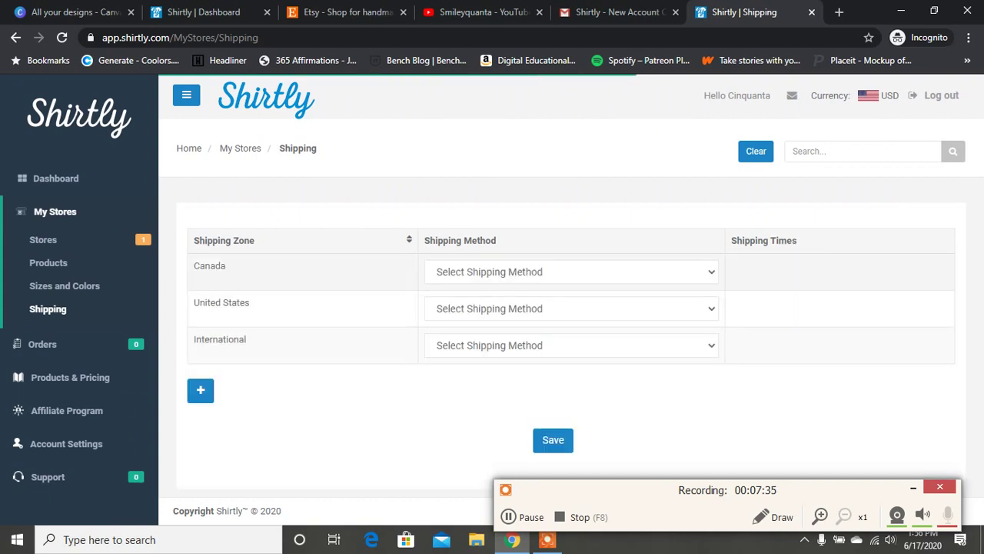
click(569, 272)
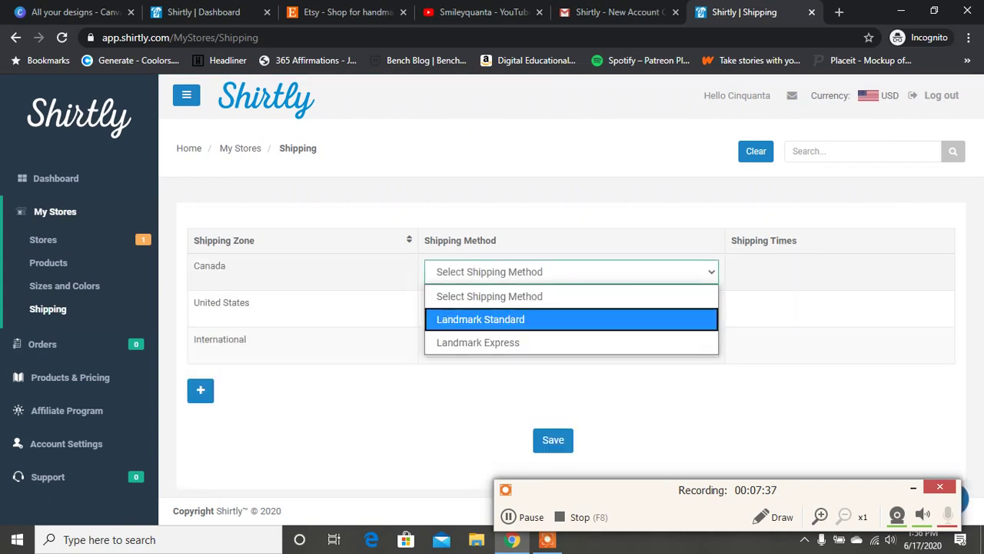
click(569, 319)
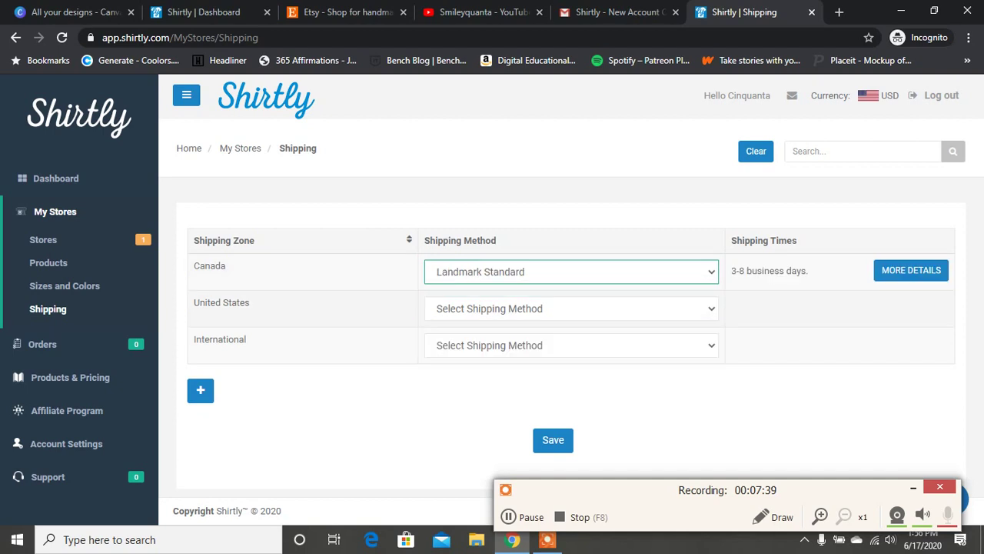
click(569, 312)
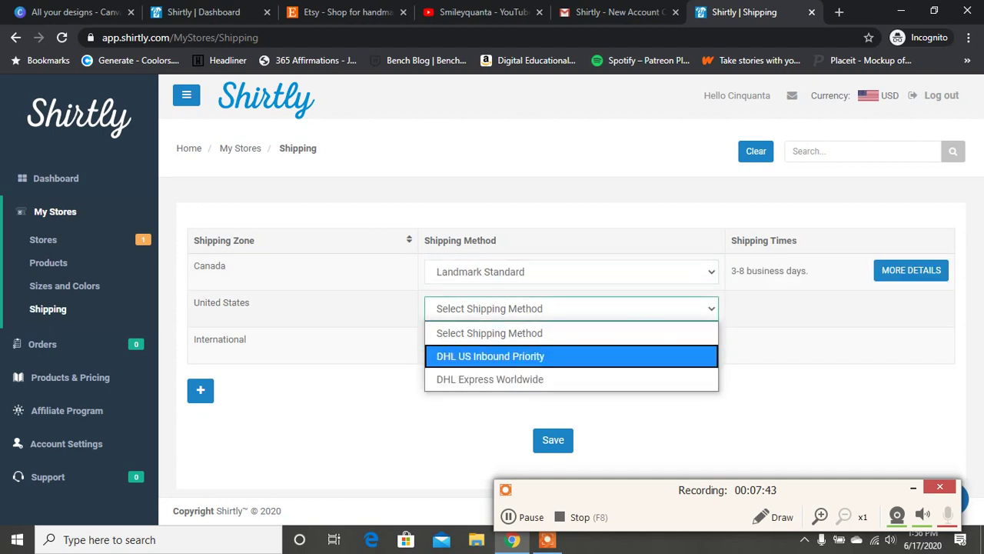
click(490, 356)
Set International shipping to DHL Packet Plus and save the shipping methods.
click(569, 345)
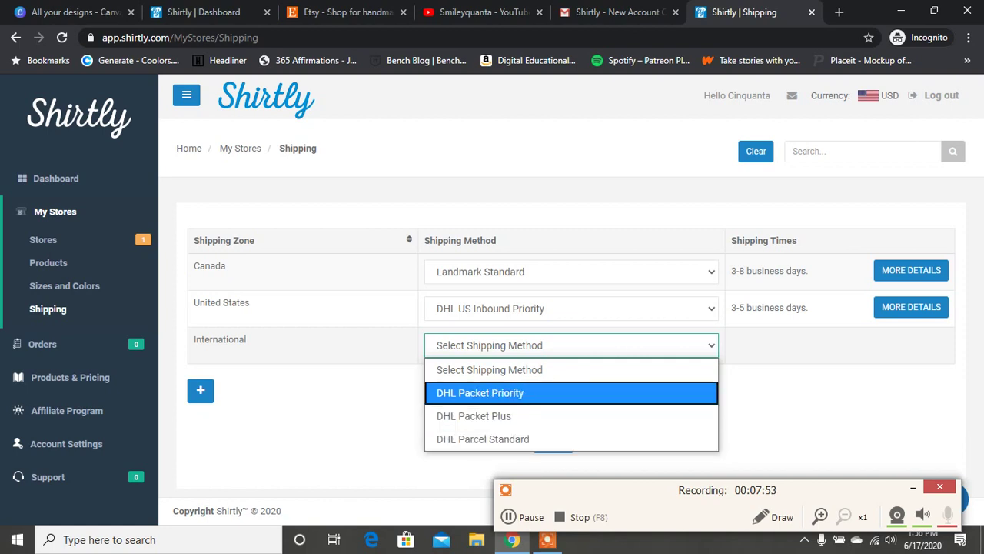
click(480, 393)
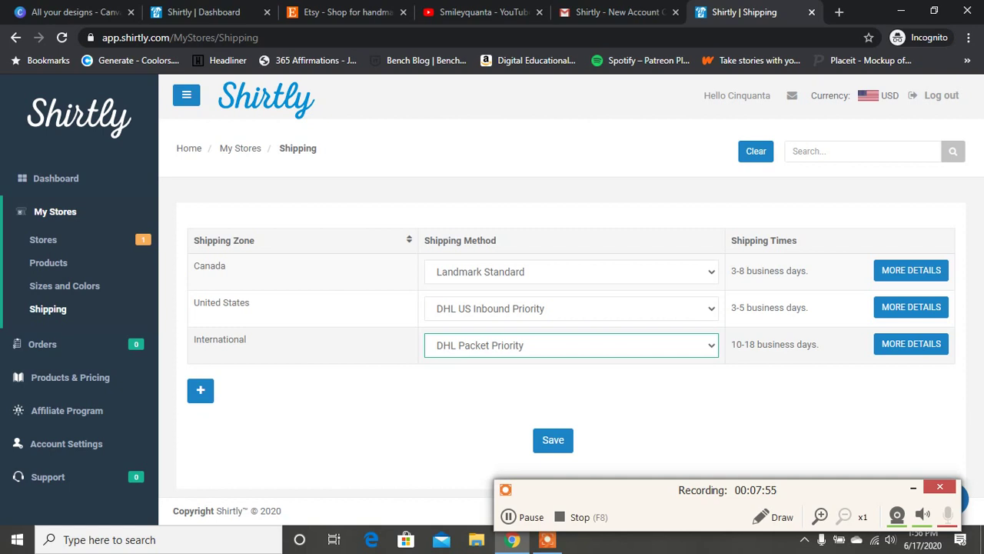
click(569, 345)
click(480, 413)
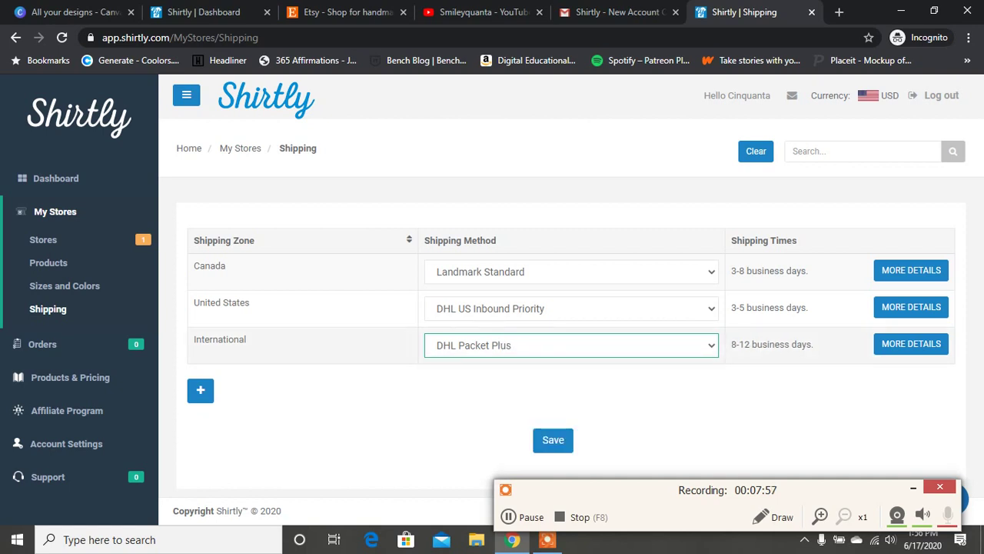
click(569, 345)
click(479, 433)
click(569, 345)
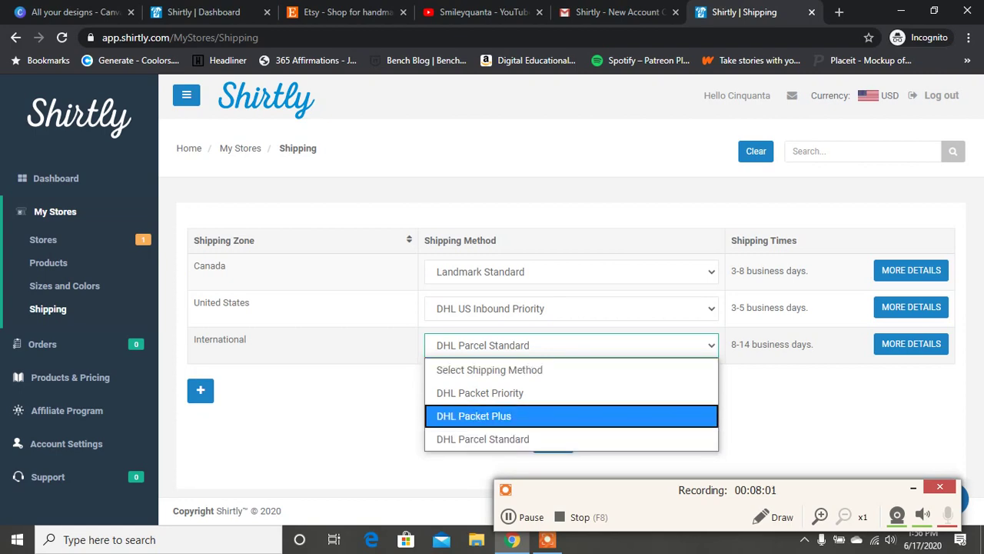
click(480, 413)
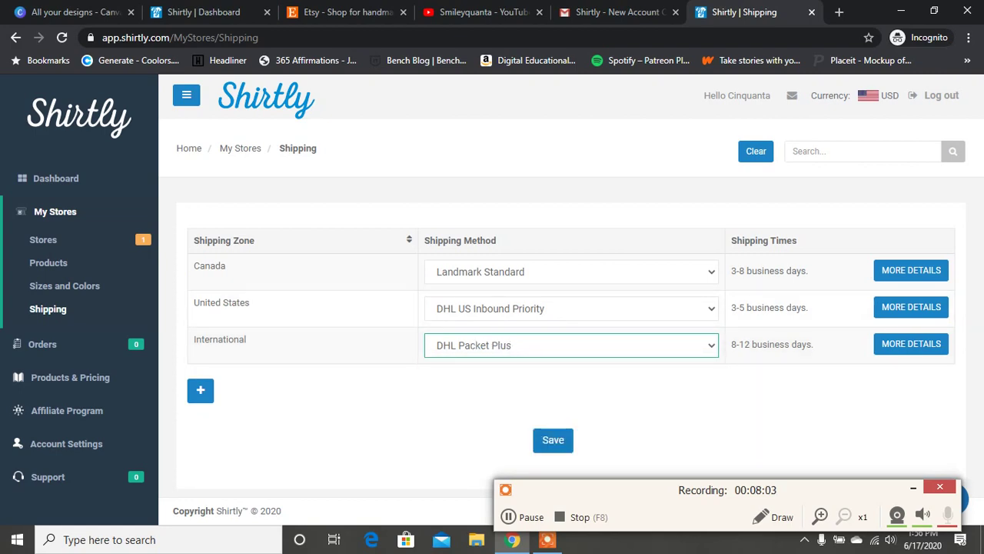
click(553, 440)
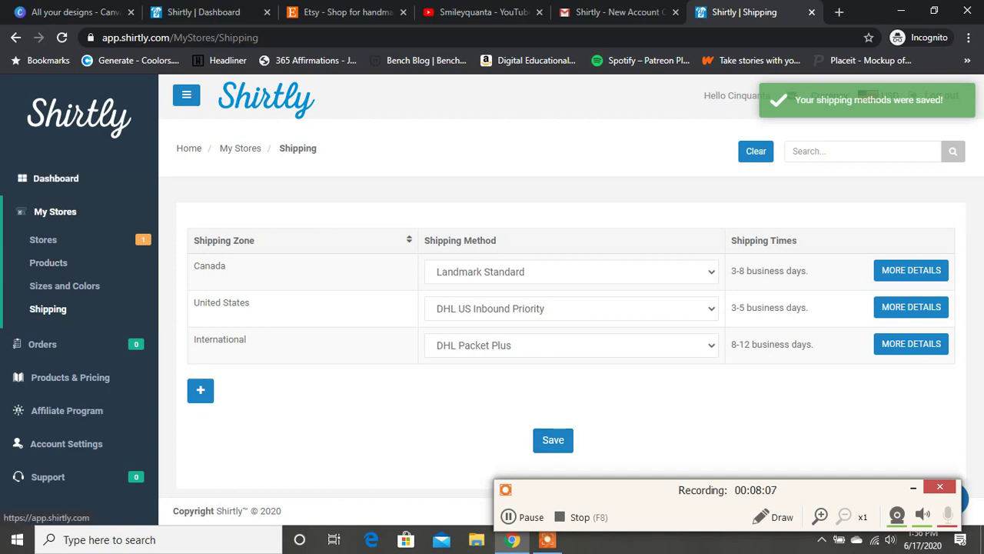
click(56, 178)
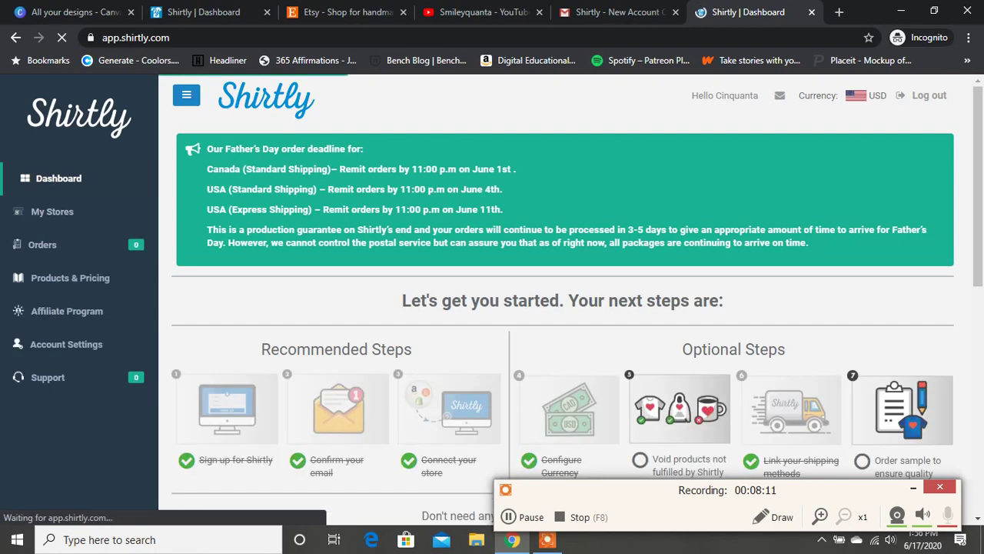
Scroll down the Dashboard toward the order options.
scroll(492, 300, down, 1)
scroll(493, 300, down, 3)
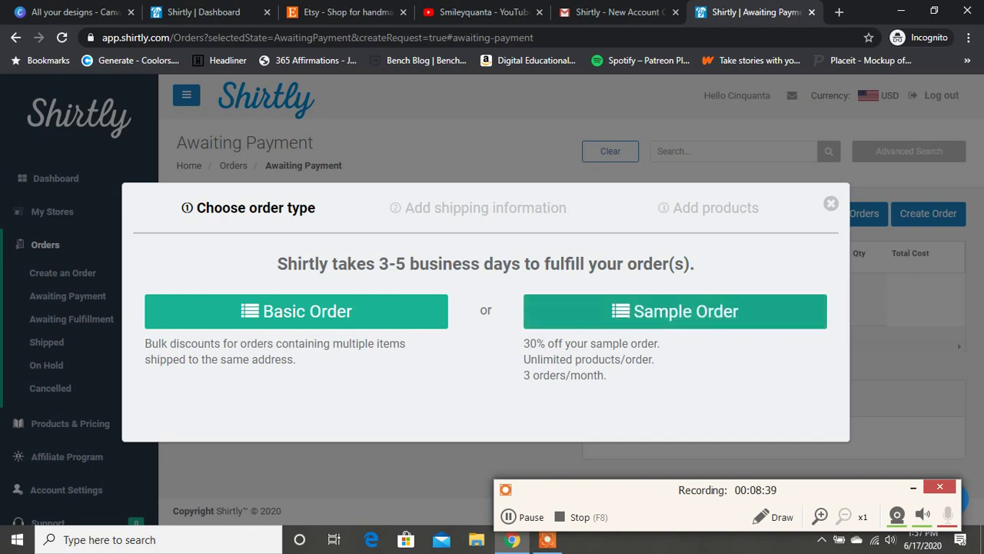
Choose Sample Order as the new order type.
click(675, 311)
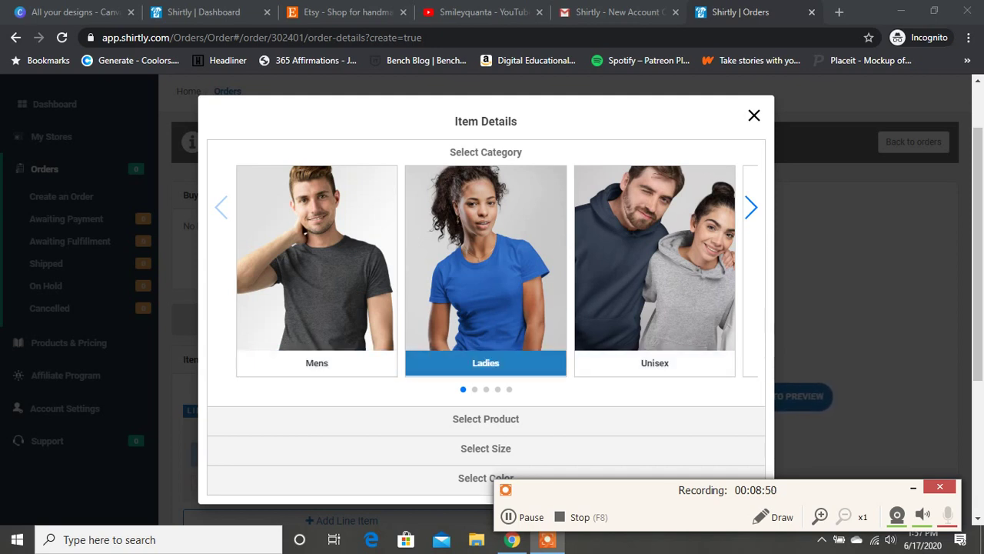
Browse the Unisex products and the category list, checking the Accessories category.
click(655, 307)
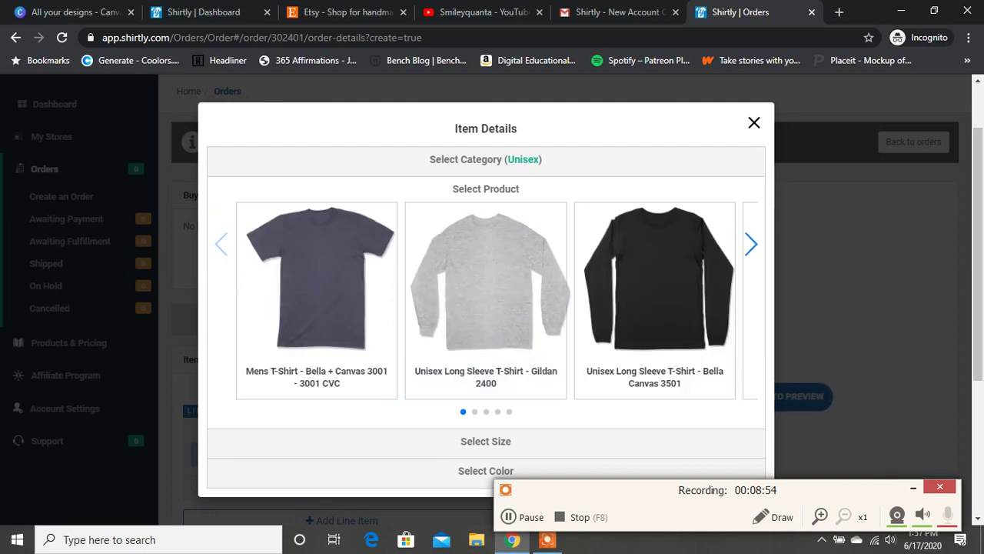
click(751, 244)
click(751, 244)
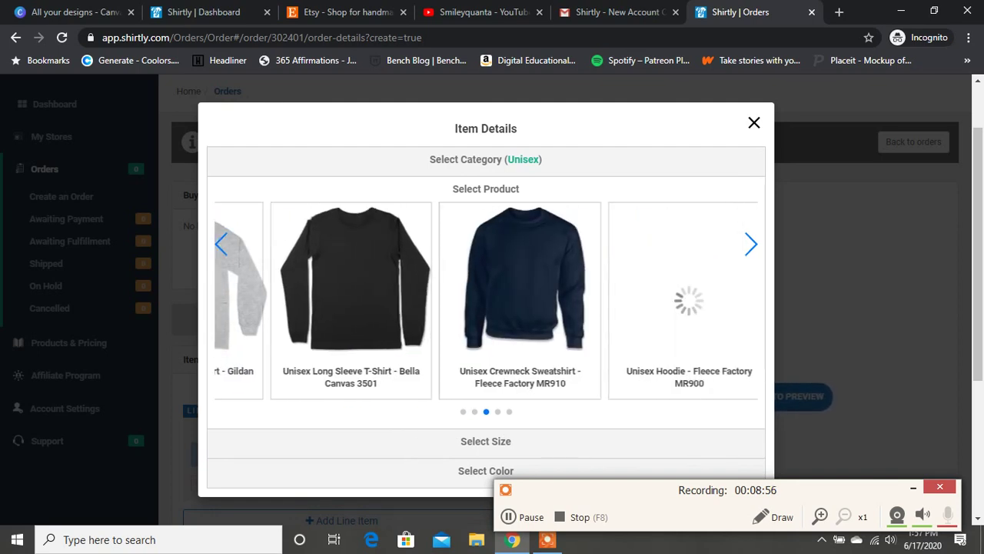
click(751, 244)
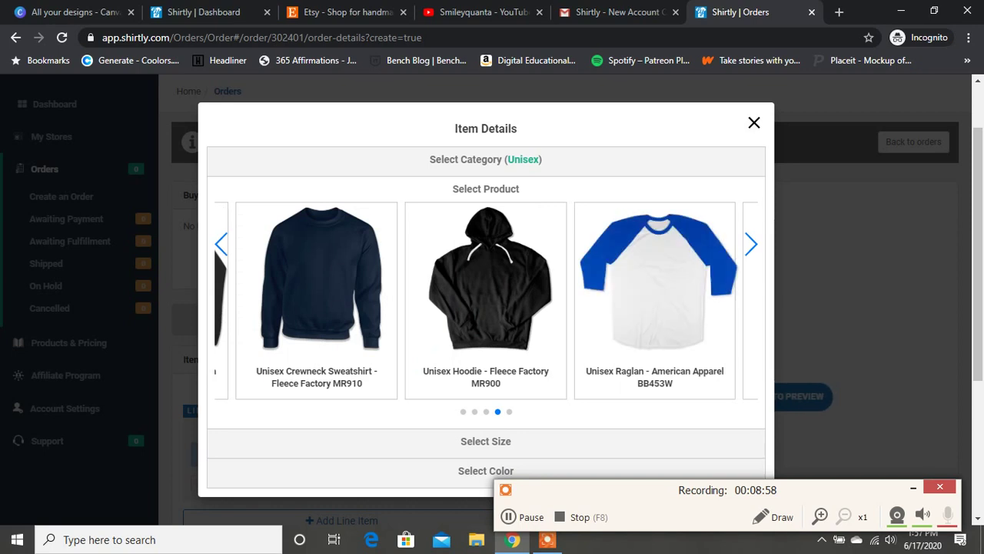
click(751, 244)
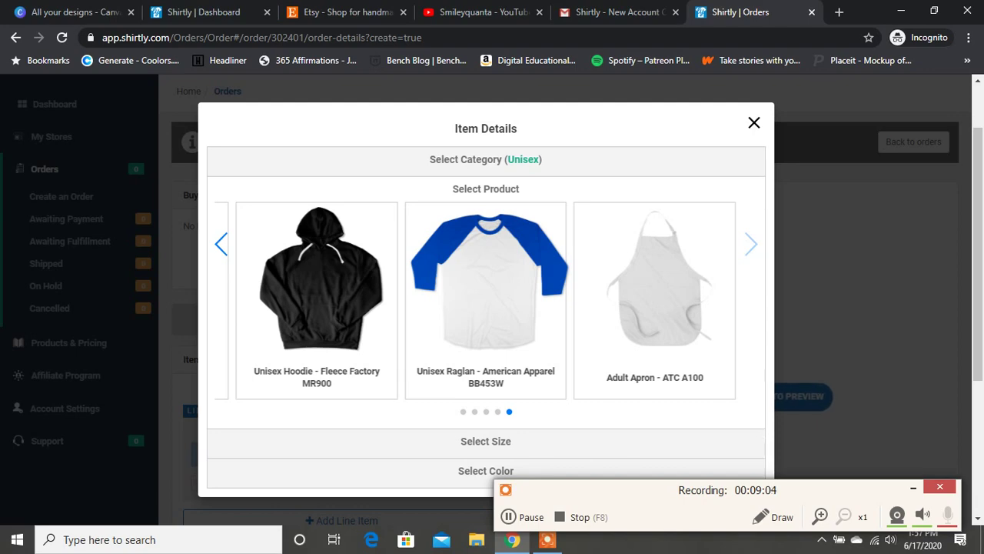
click(486, 160)
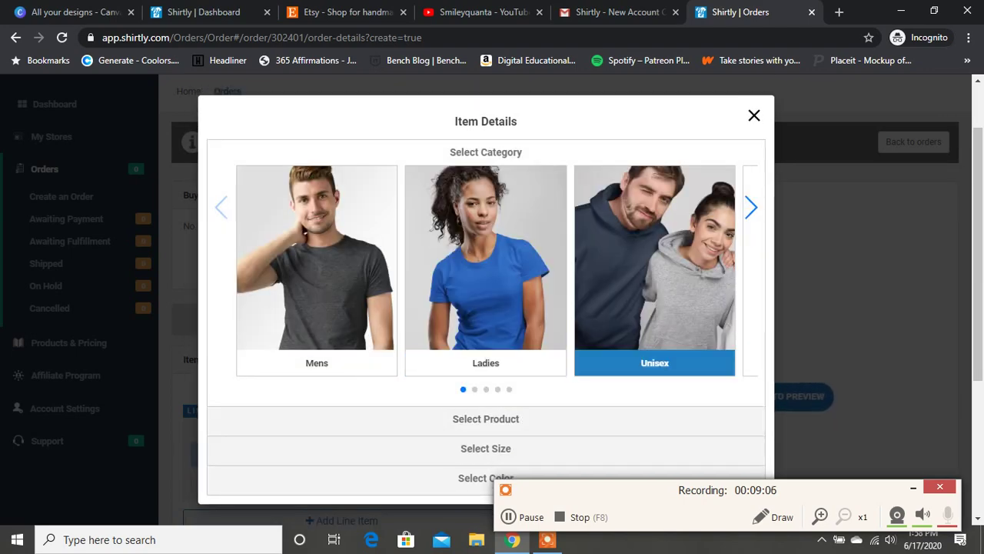
click(751, 207)
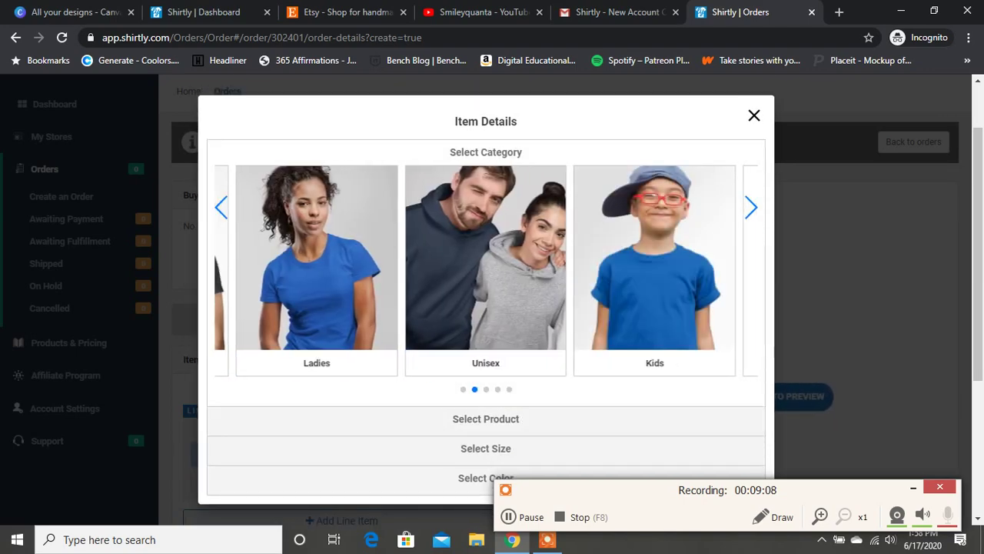
click(751, 207)
click(751, 207)
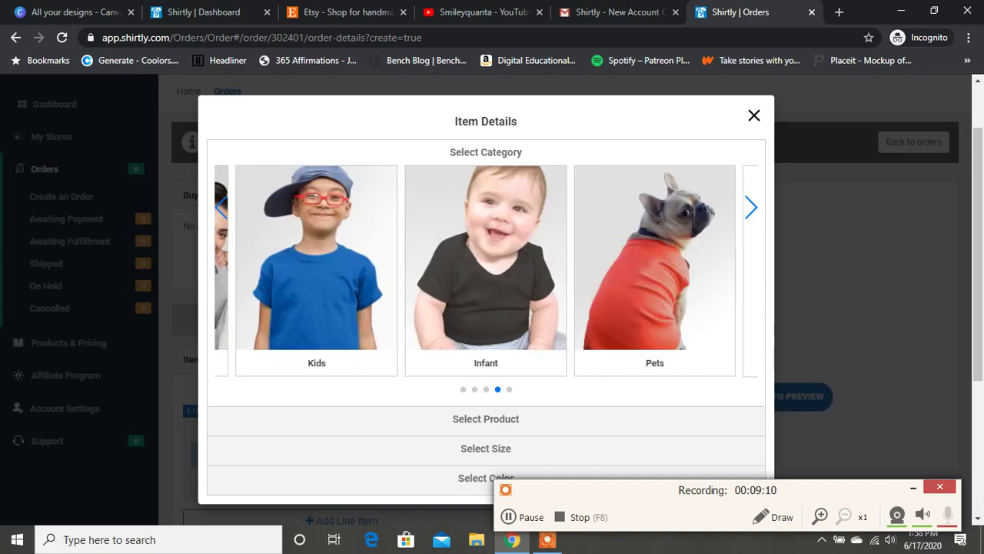
click(751, 206)
click(654, 307)
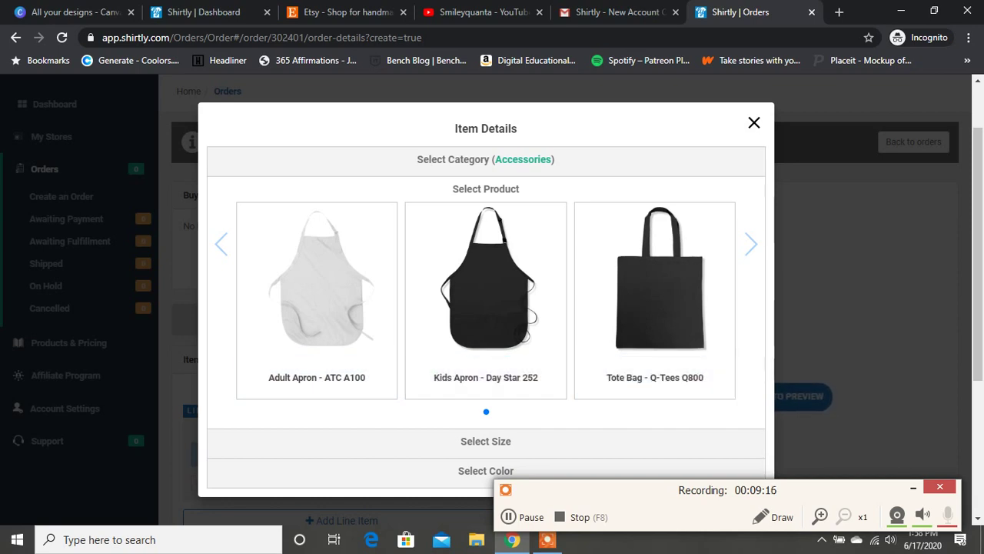
click(485, 159)
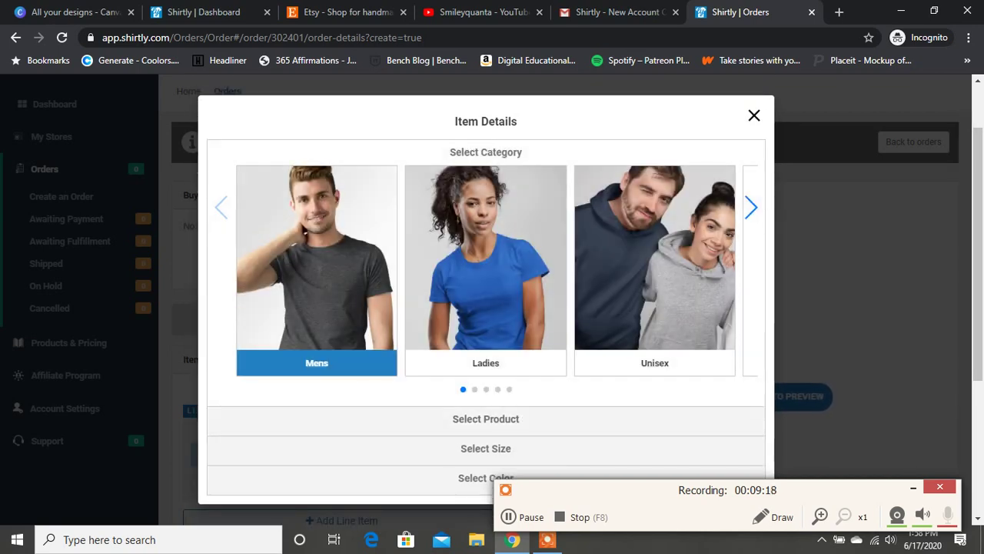
Look through the Ladies category products, then return to the category list.
click(485, 323)
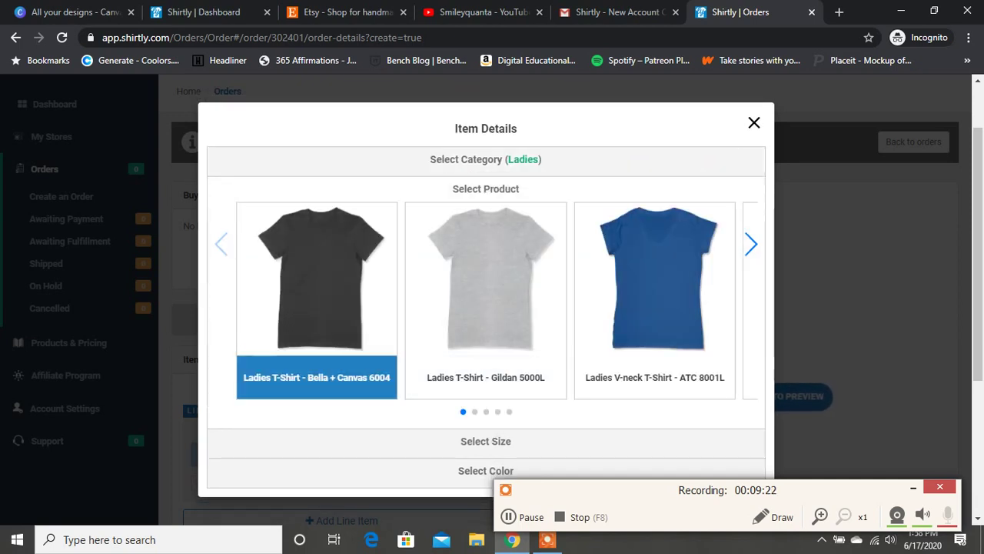
click(751, 244)
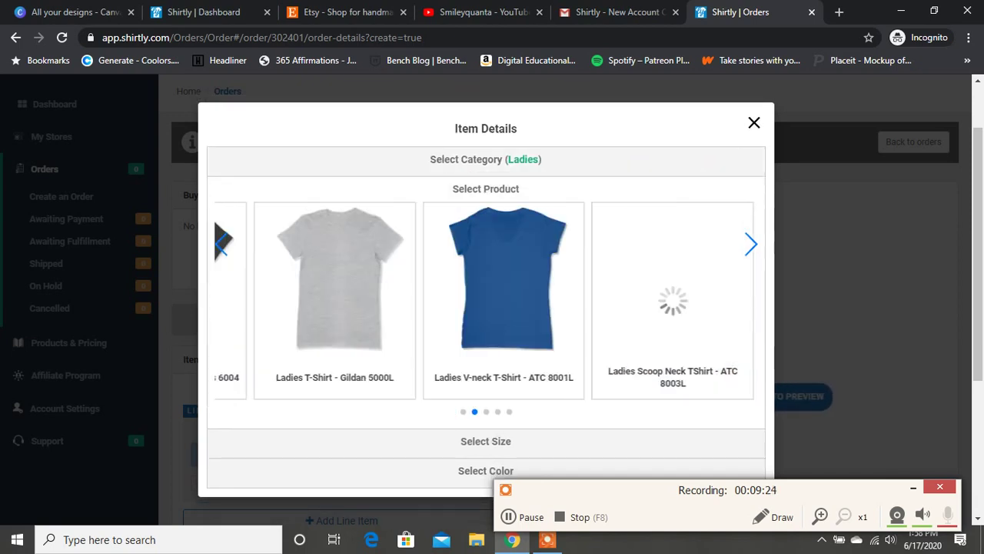
click(751, 244)
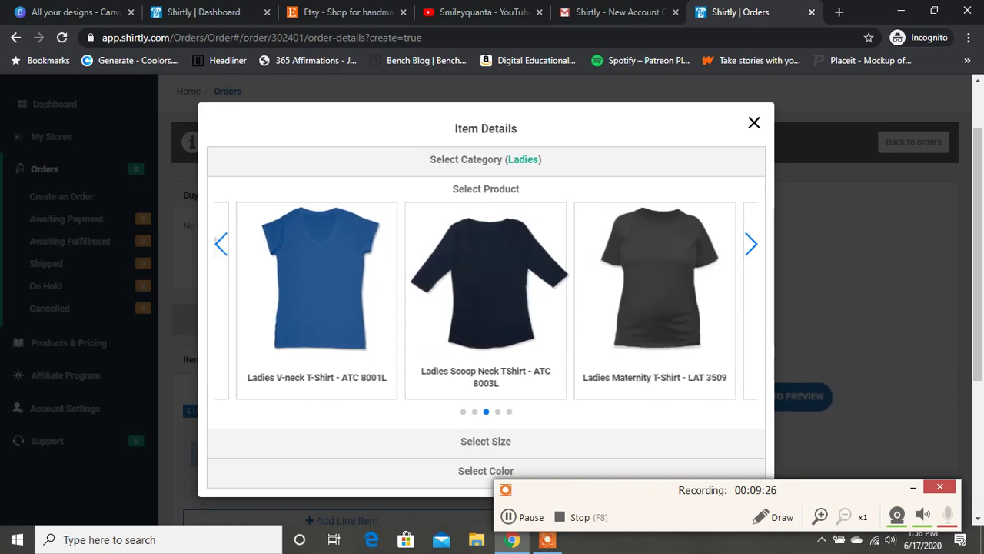
click(751, 244)
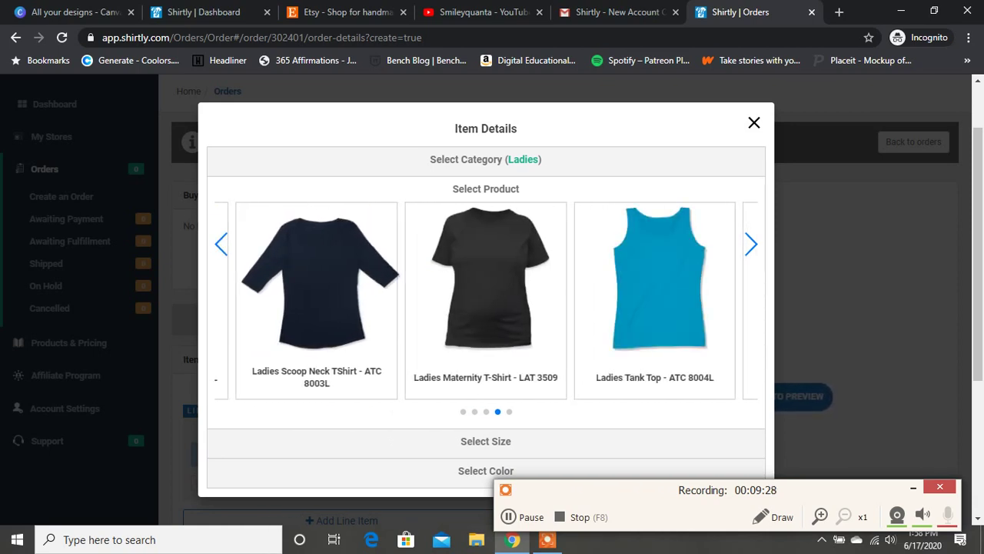
click(751, 244)
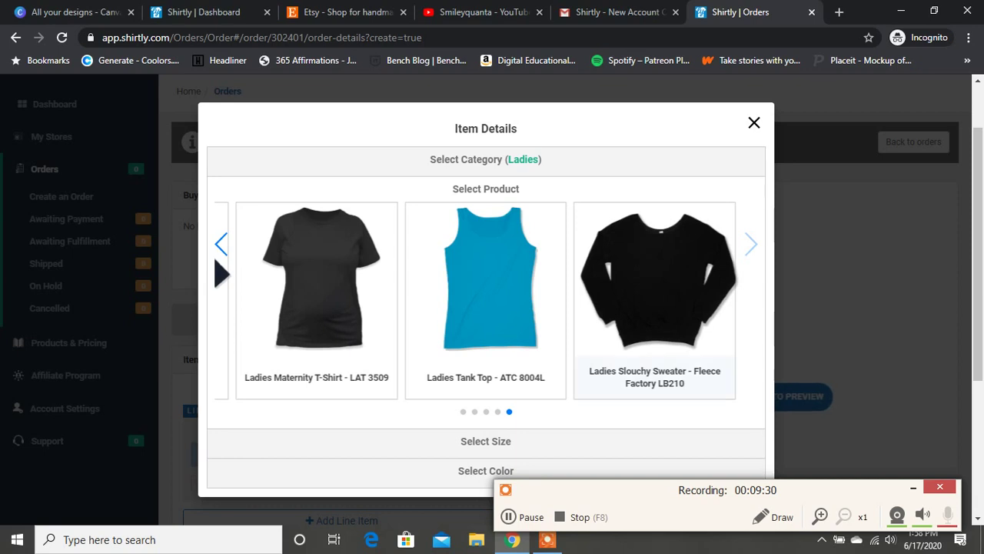
click(486, 160)
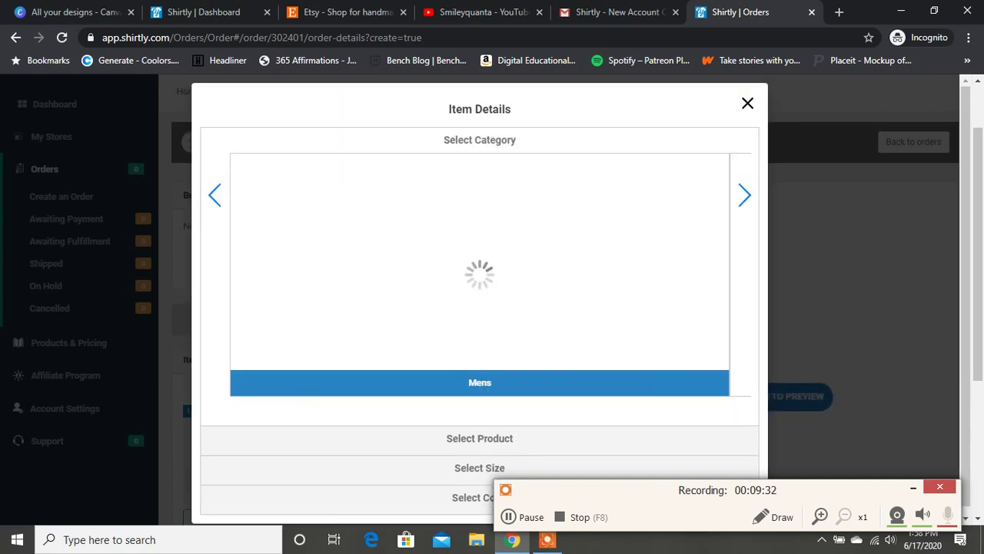
Add a Mens Bella + Canvas 3001 T-shirt, size M, in Heather Mauve.
click(317, 338)
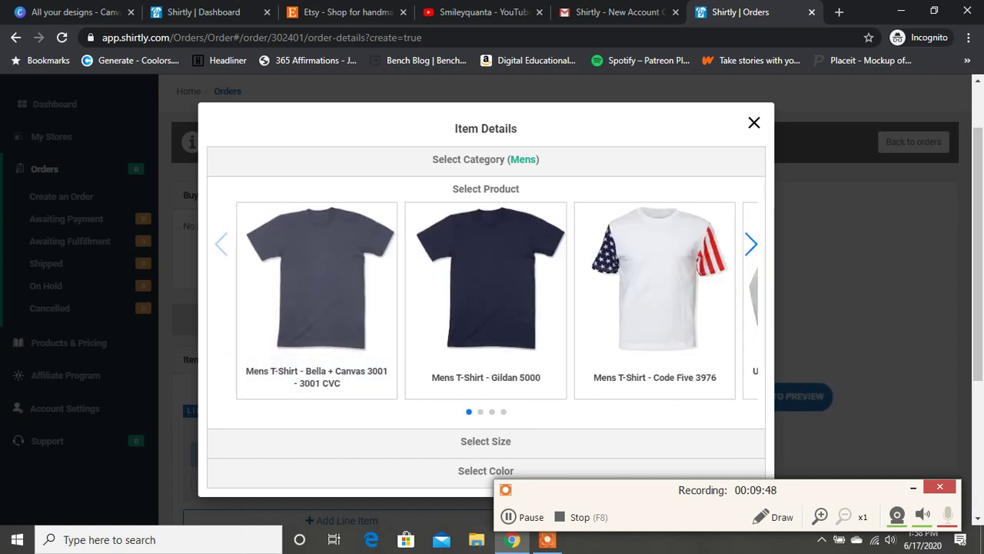
click(316, 300)
click(410, 339)
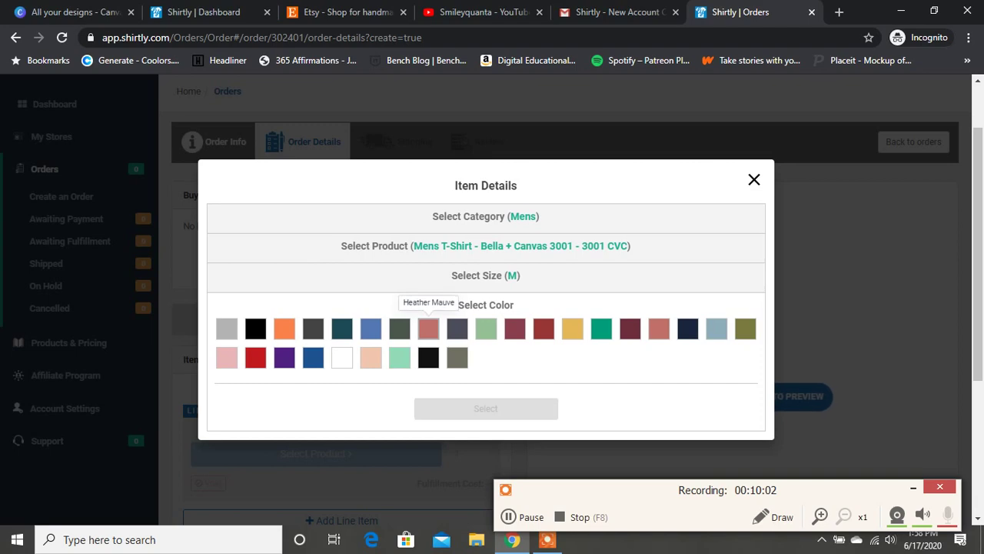
click(429, 328)
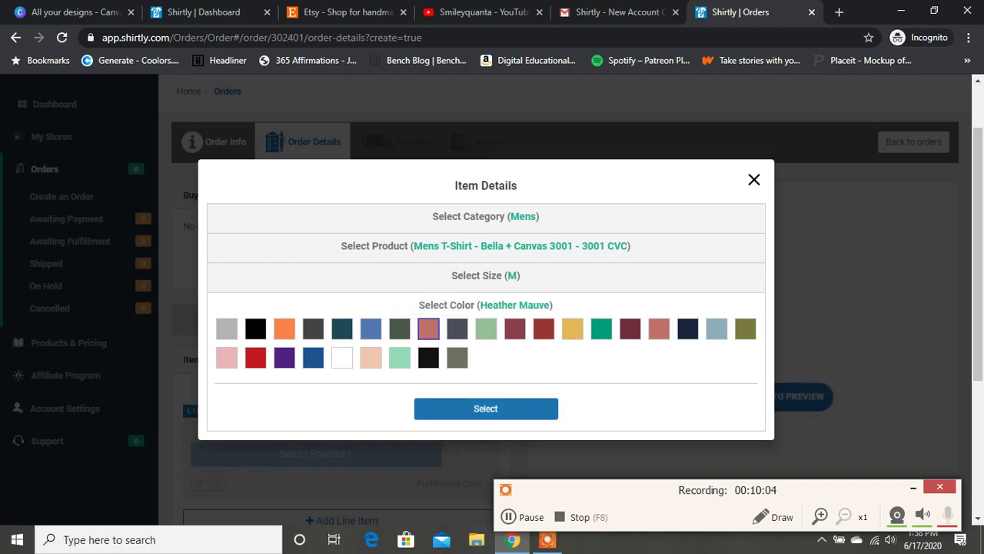
click(485, 409)
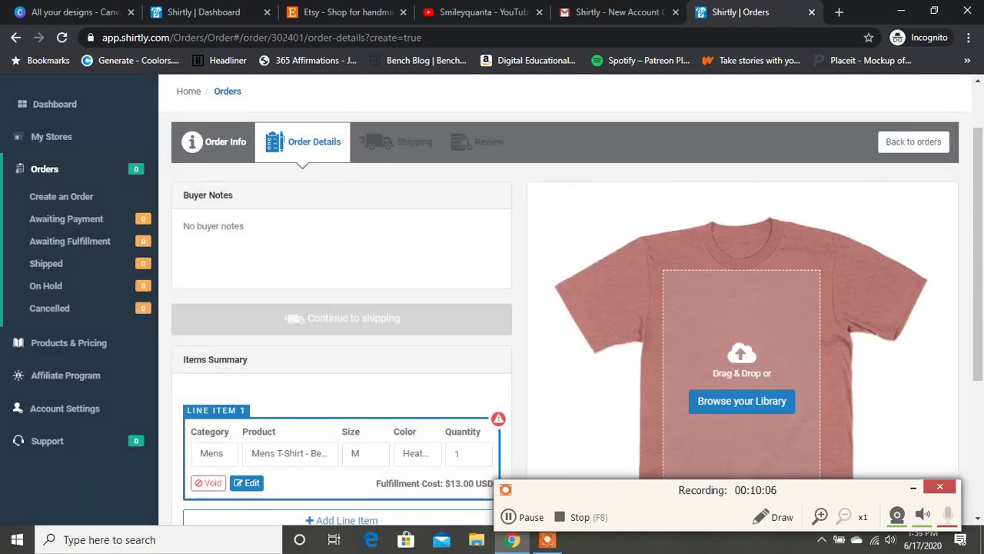
Upload 'Main Image - DMS Logo' from the Downloads folder.
scroll(565, 300, down, 1)
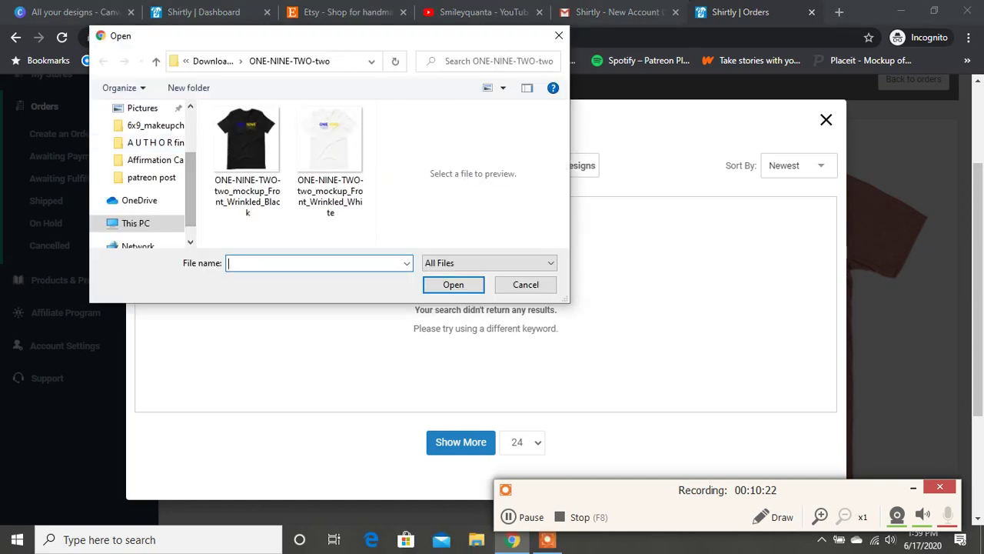
click(148, 171)
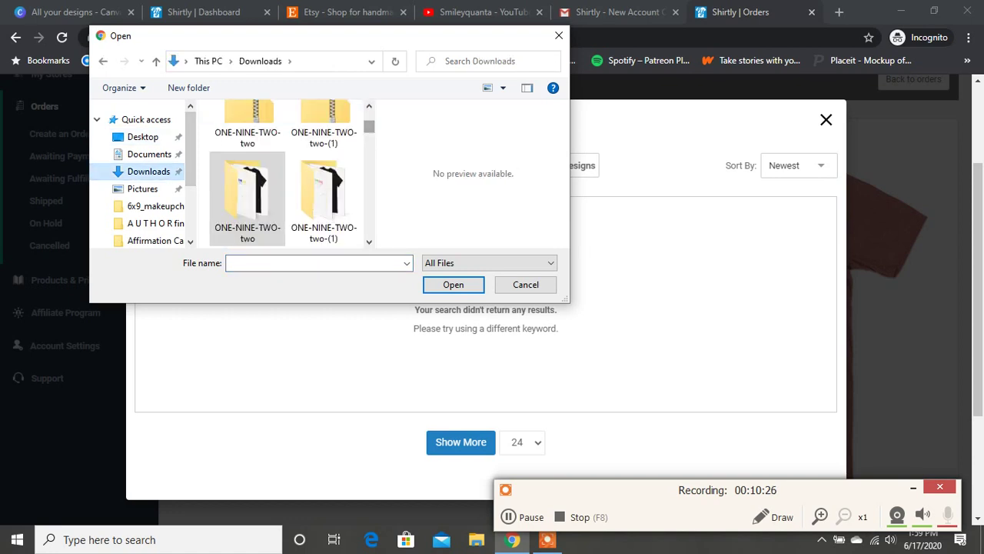
scroll(323, 169, up, 5)
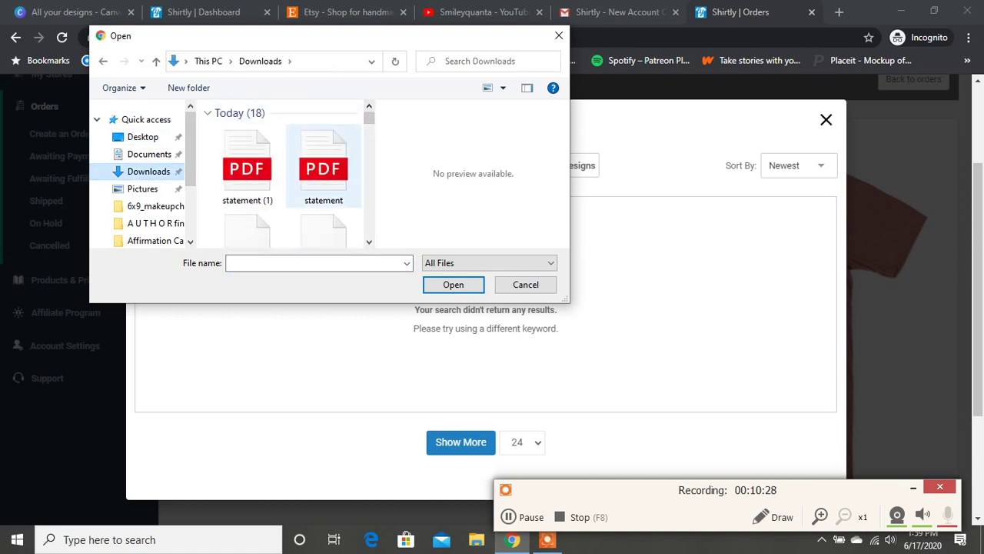
scroll(323, 169, down, 1)
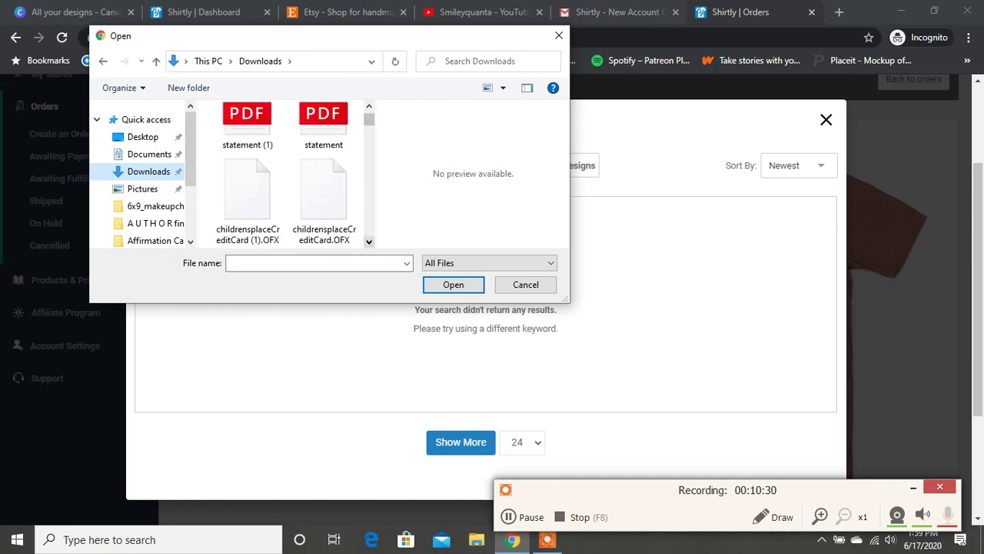
scroll(295, 173, down, 2)
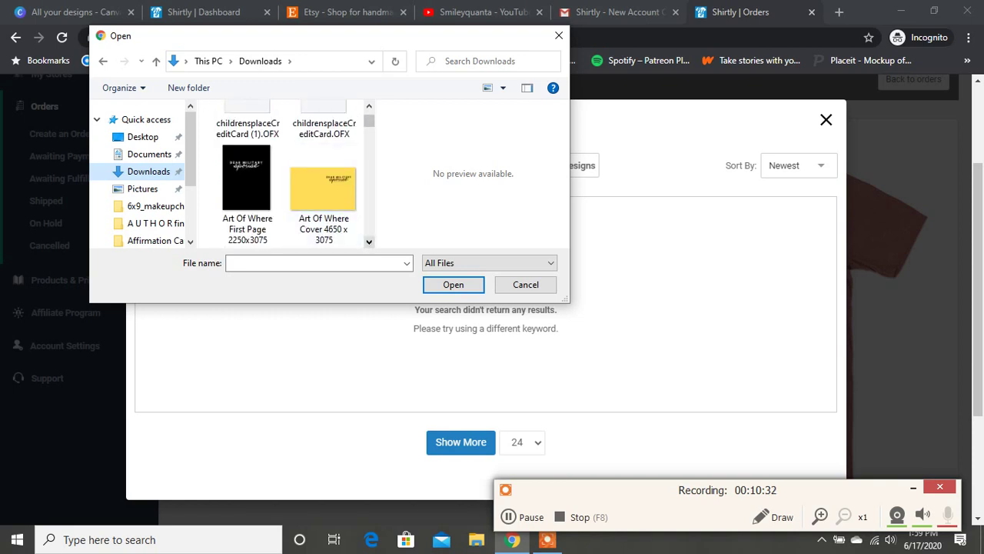
scroll(322, 177, down, 2)
click(323, 184)
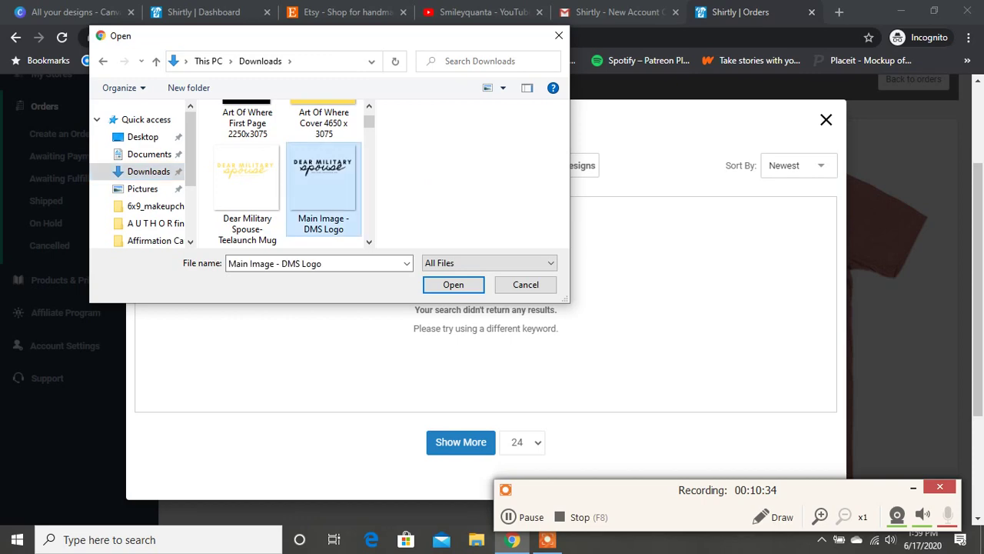
key(Return)
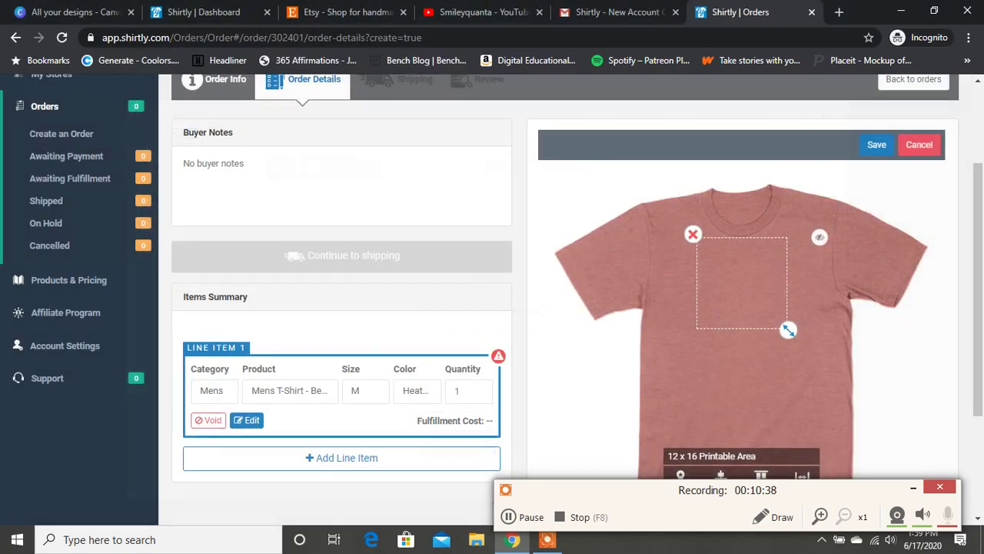
Glance at the Canva designs page, then return to the Shirtly order page.
key(ctrl+1)
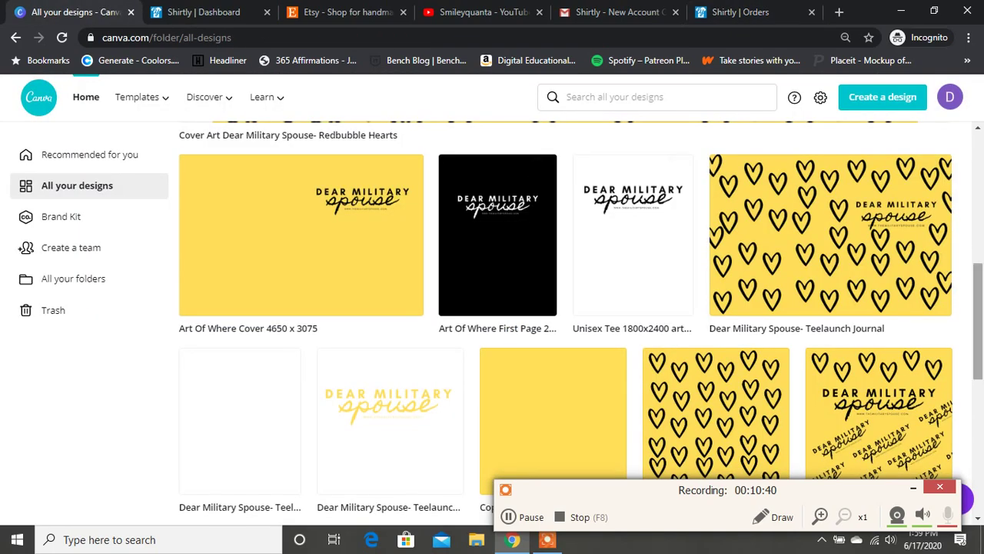
scroll(565, 308, up, 5)
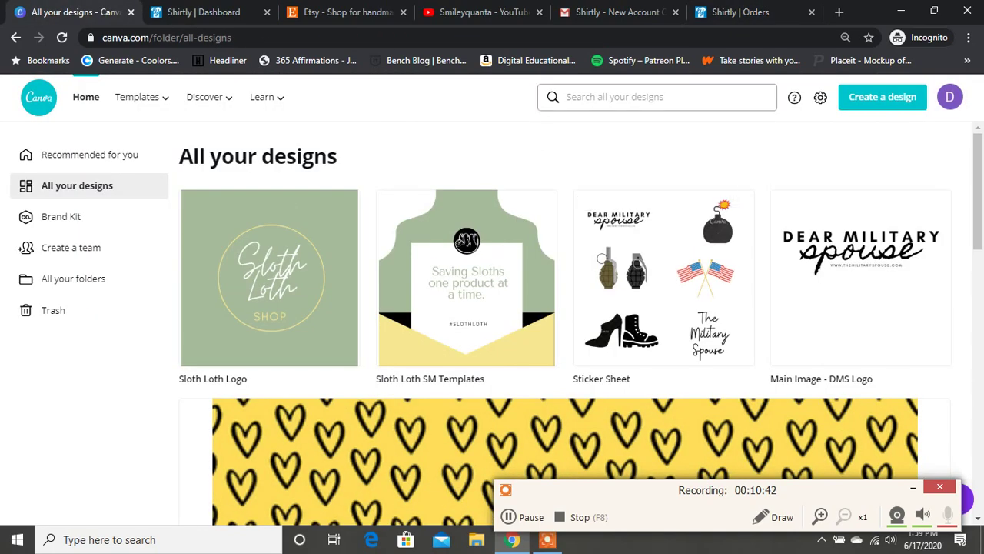
click(738, 11)
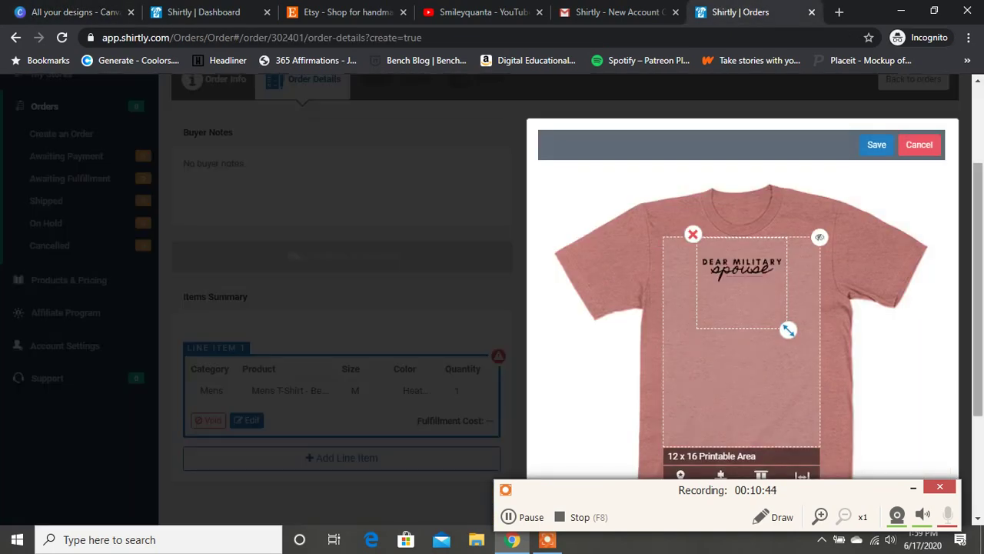
Enlarge the Dear Military Spouse logo and move it higher on the chest.
scroll(492, 277, down, 2)
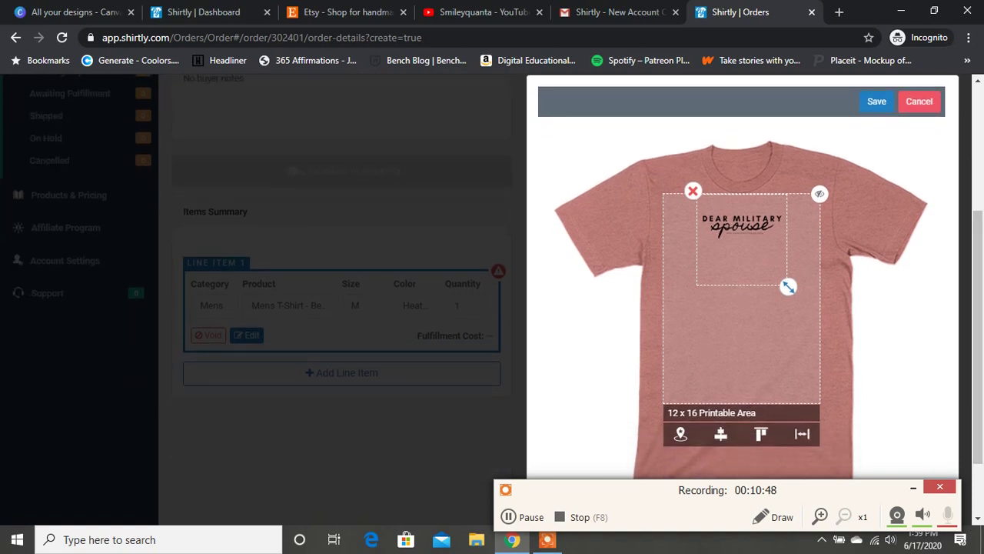
drag(788, 287, 820, 378)
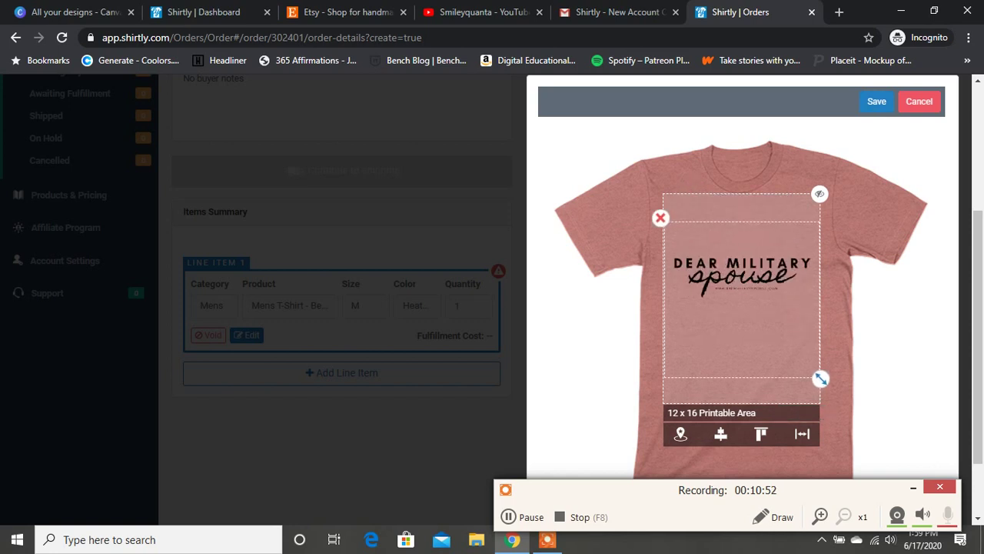
drag(742, 277, 743, 249)
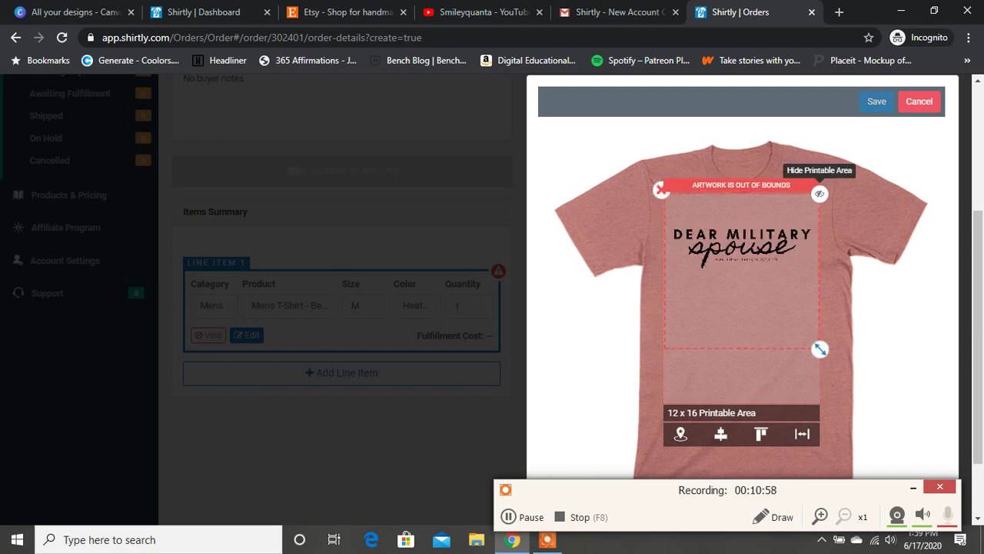
Preview the shirt with the printable area hidden, show it again, and save the design.
click(820, 193)
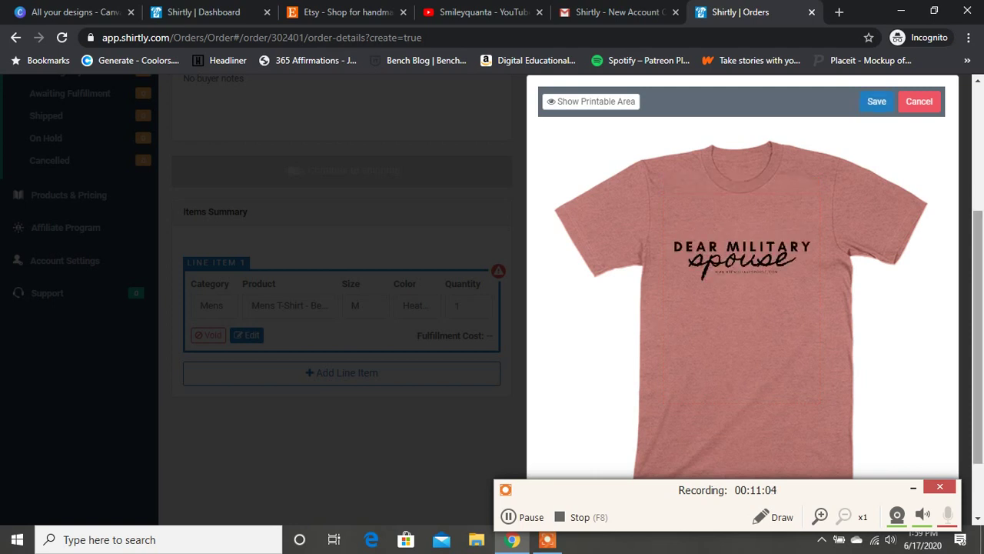
scroll(342, 292, down, 1)
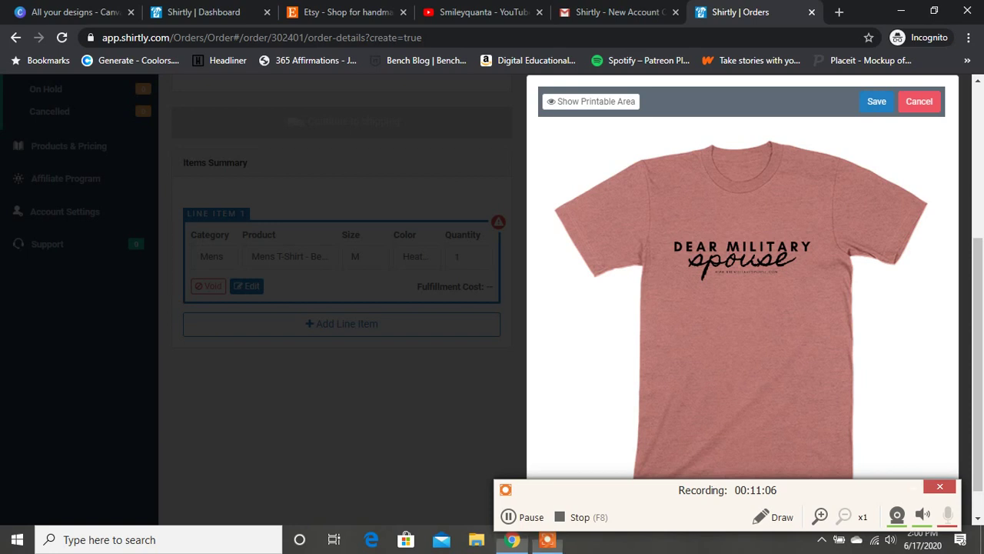
scroll(341, 292, up, 1)
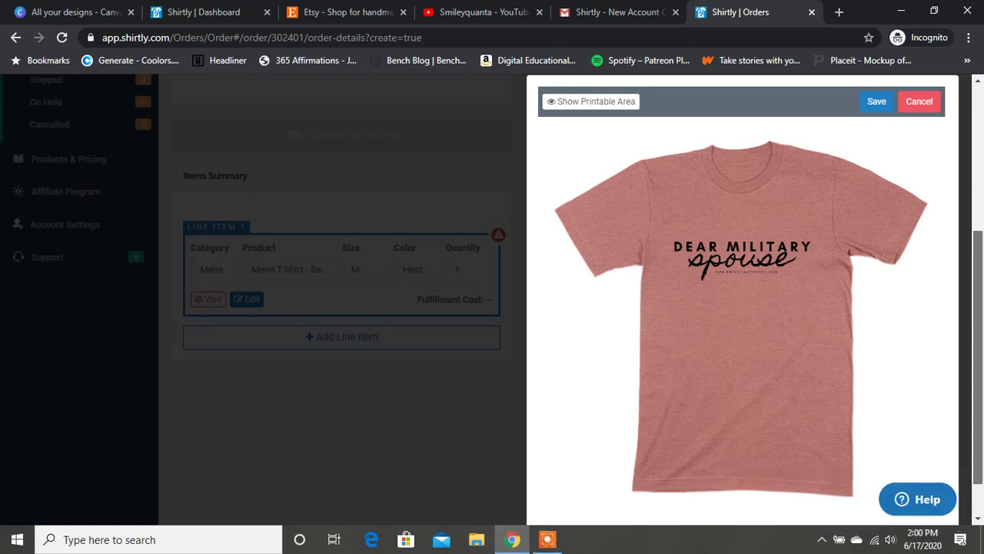
scroll(492, 307, up, 3)
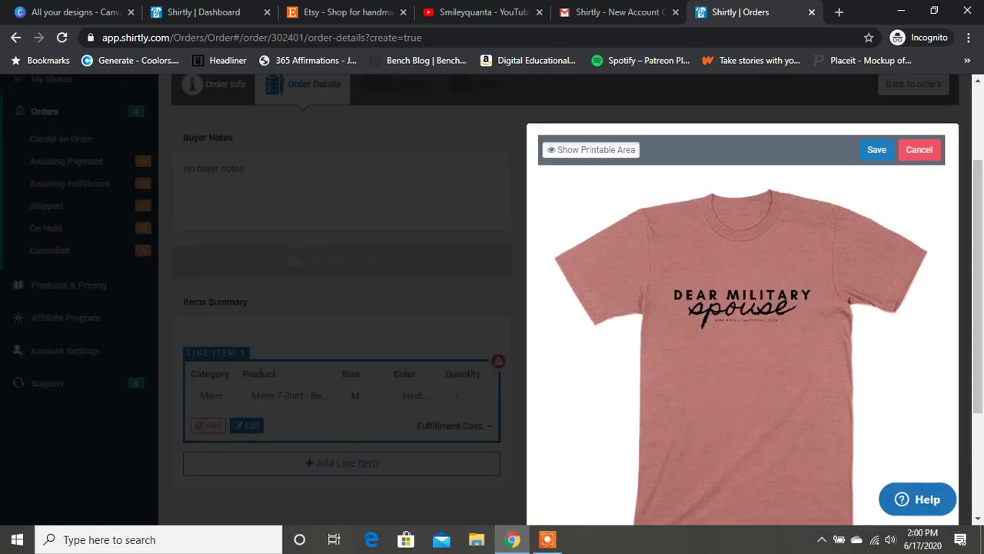
click(590, 149)
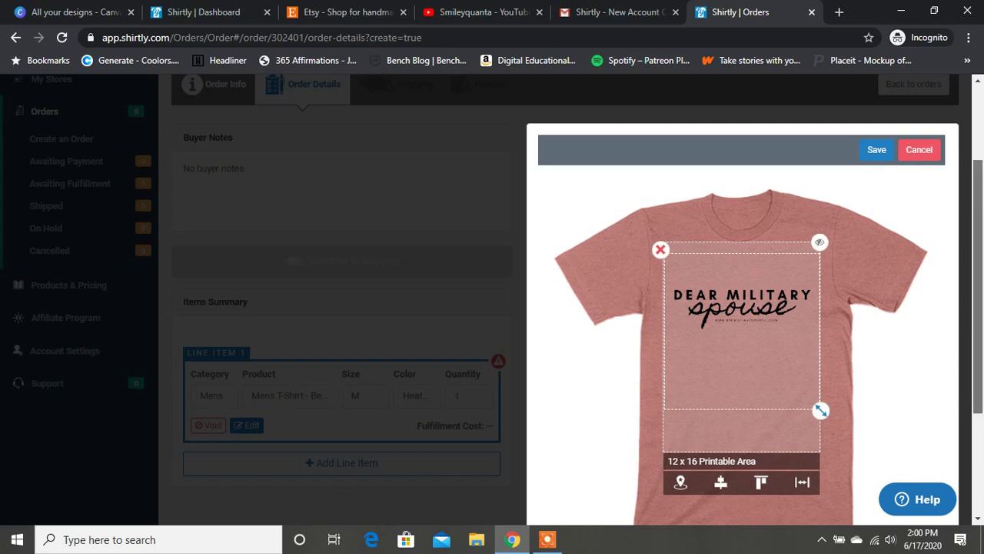
scroll(492, 308, down, 2)
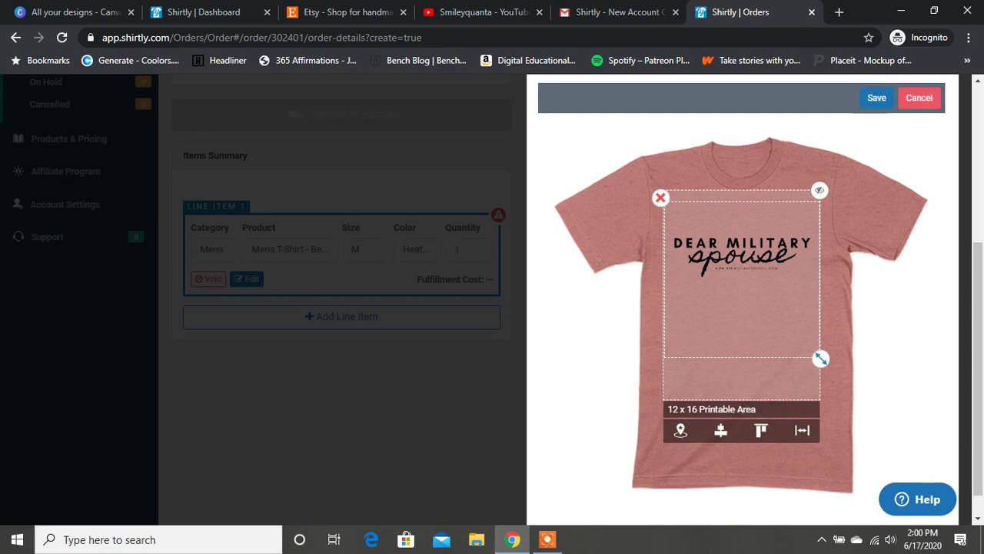
click(877, 98)
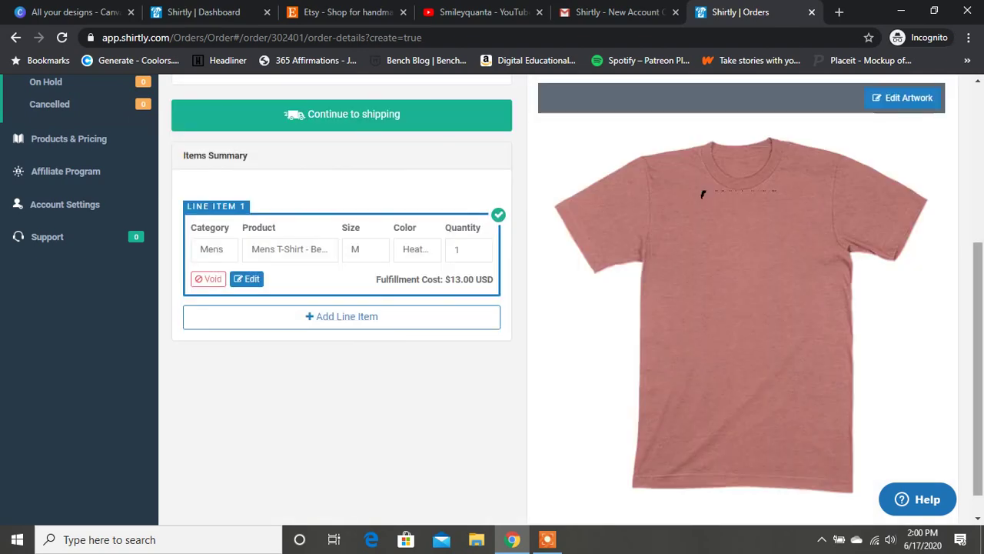
Scroll through the Order Details to review the mauve Dear Military Spouse shirt.
scroll(558, 300, up, 1)
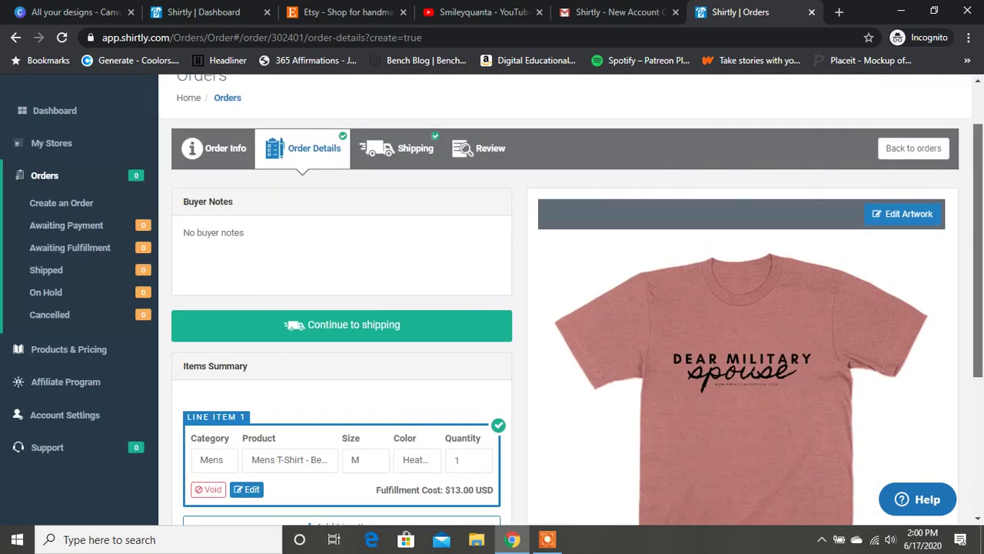
scroll(559, 300, down, 1)
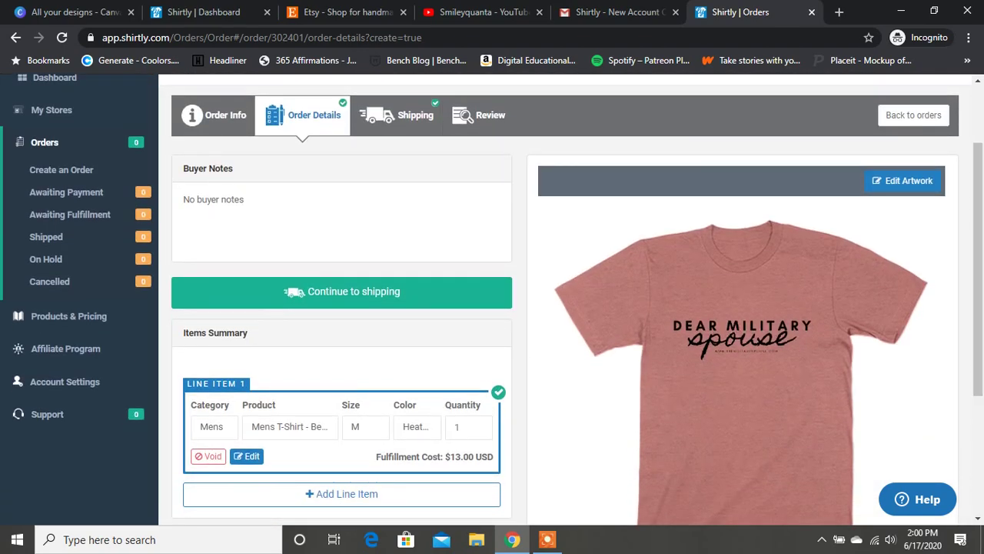
scroll(492, 300, down, 1)
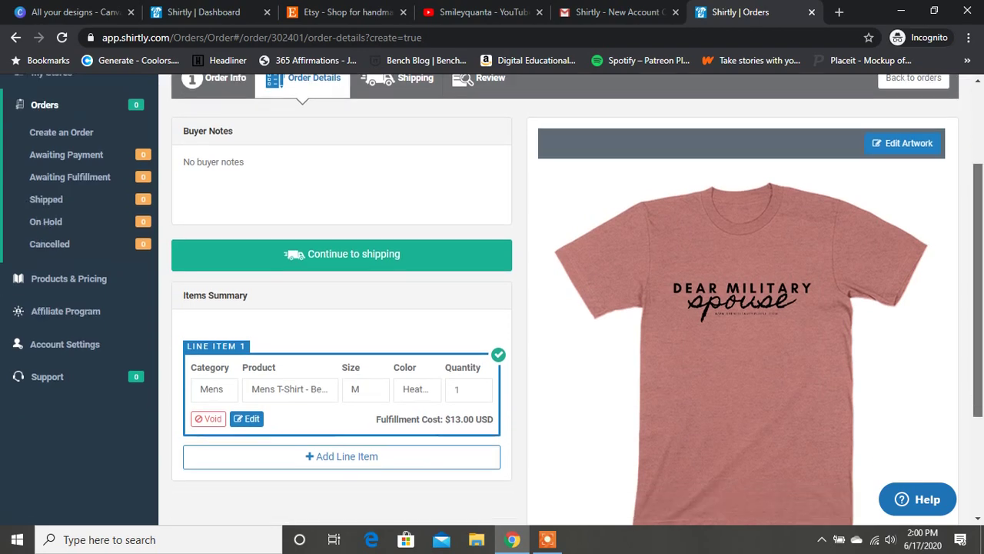
scroll(492, 300, down, 1)
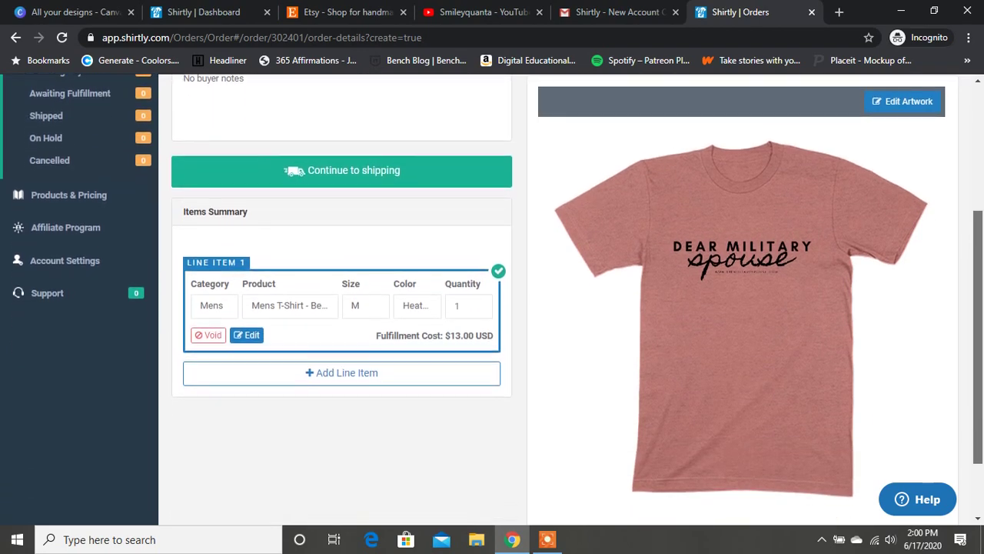
scroll(492, 300, down, 1)
scroll(492, 300, up, 1)
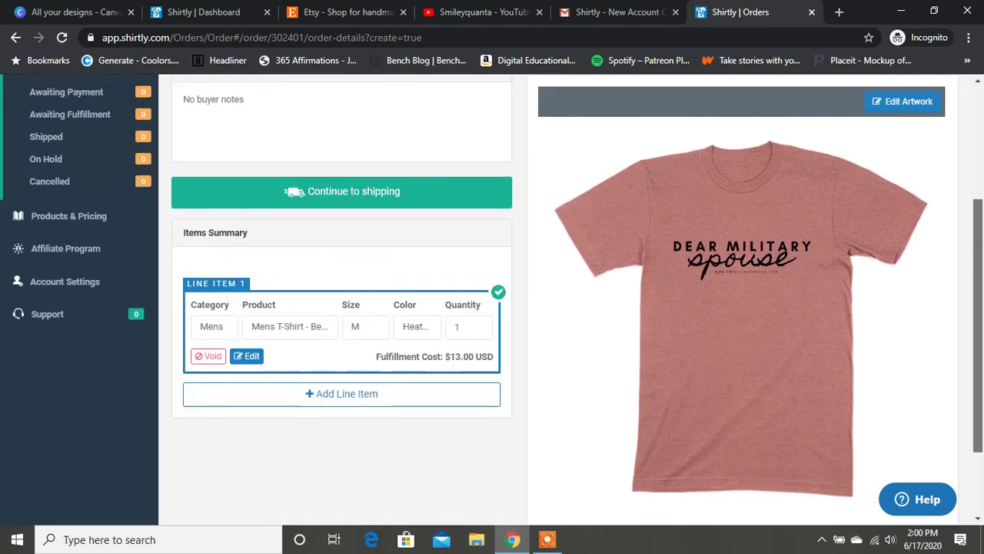
scroll(492, 300, up, 1)
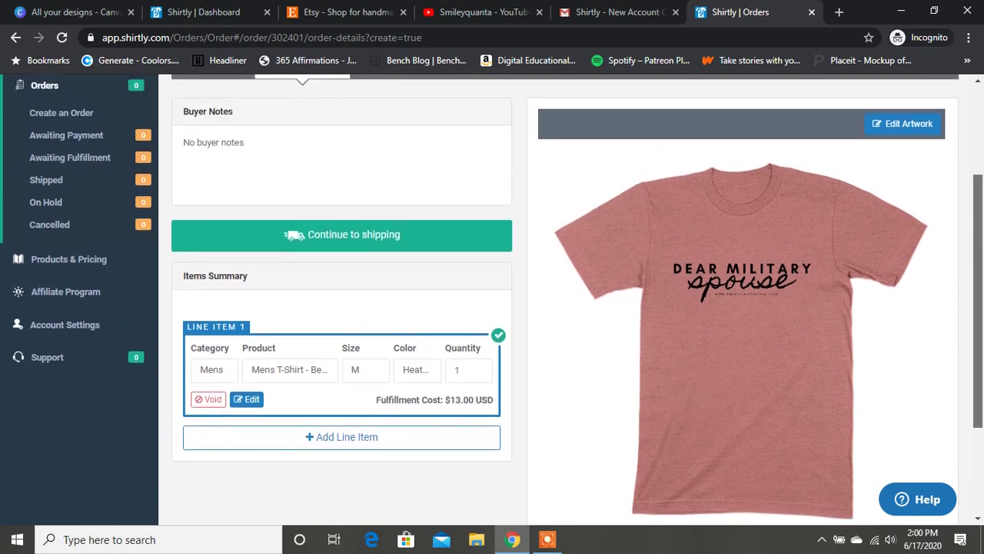
scroll(492, 300, up, 1)
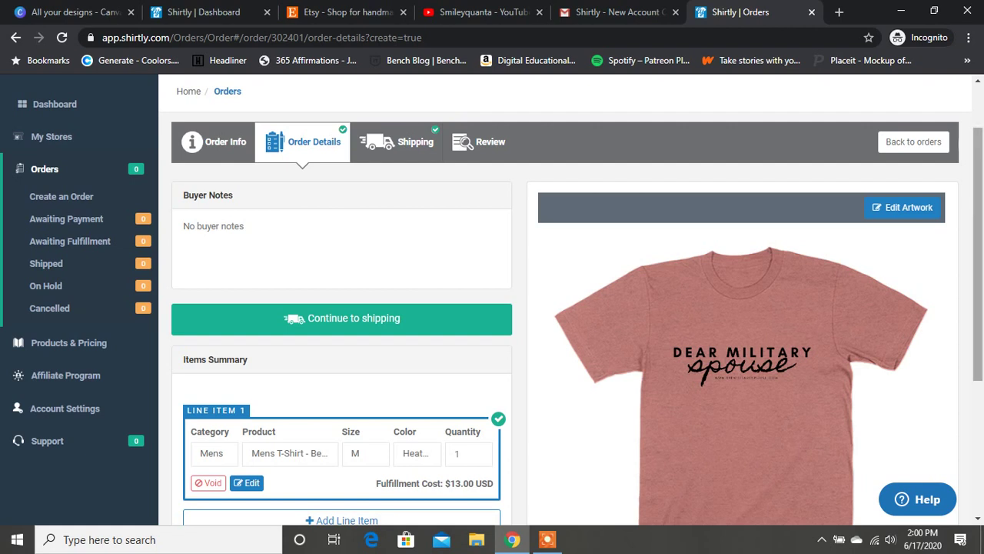
scroll(492, 300, down, 1)
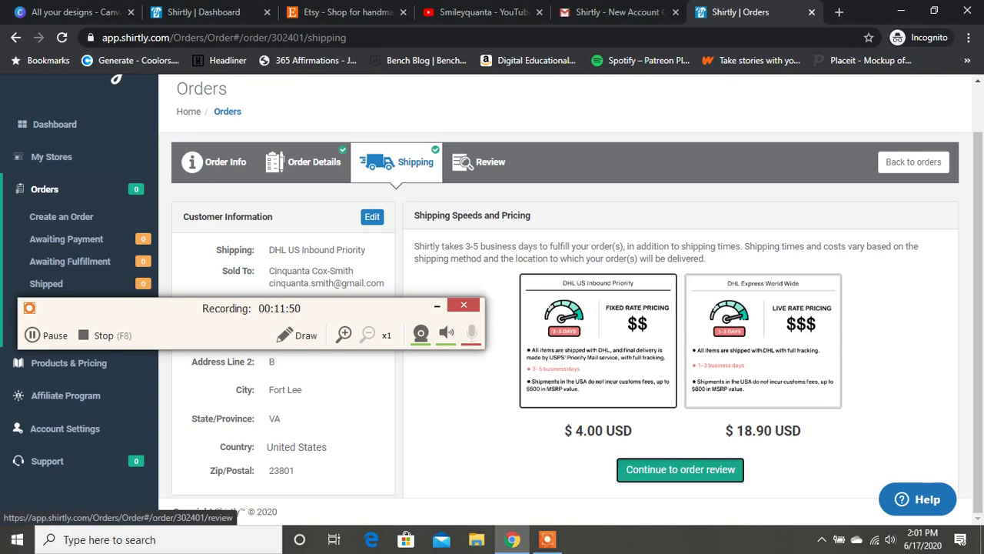
Move to order review and add the $13.10 sample order to the cart.
click(680, 469)
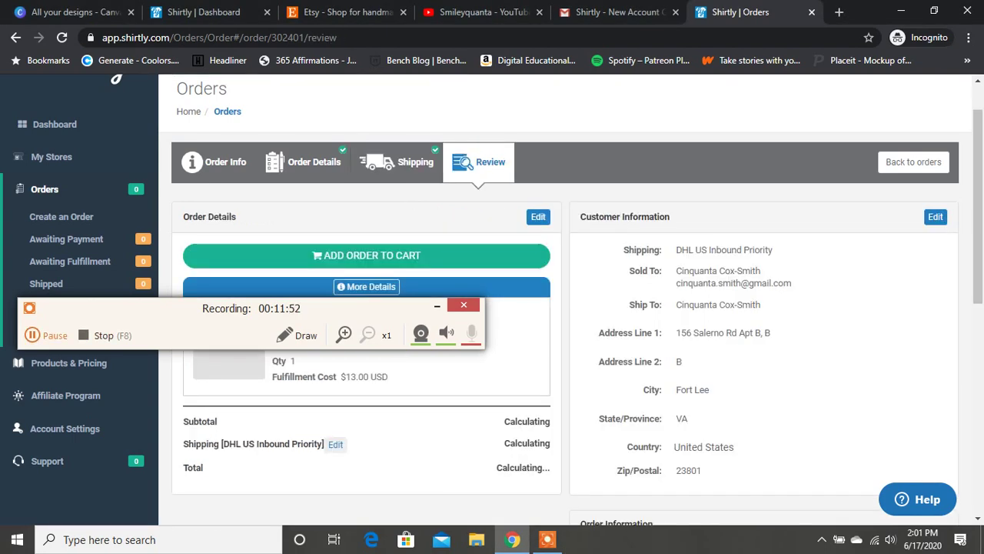
click(48, 335)
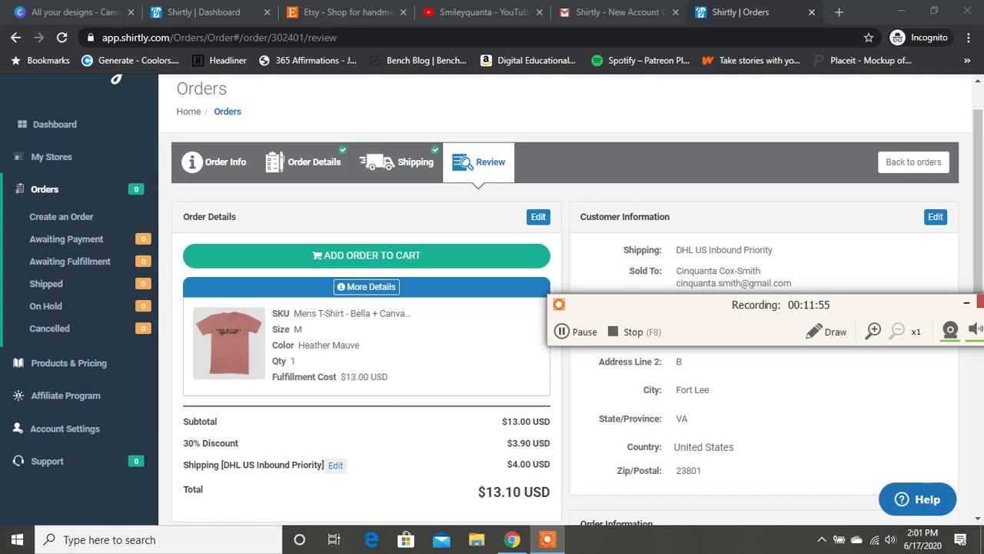
click(366, 255)
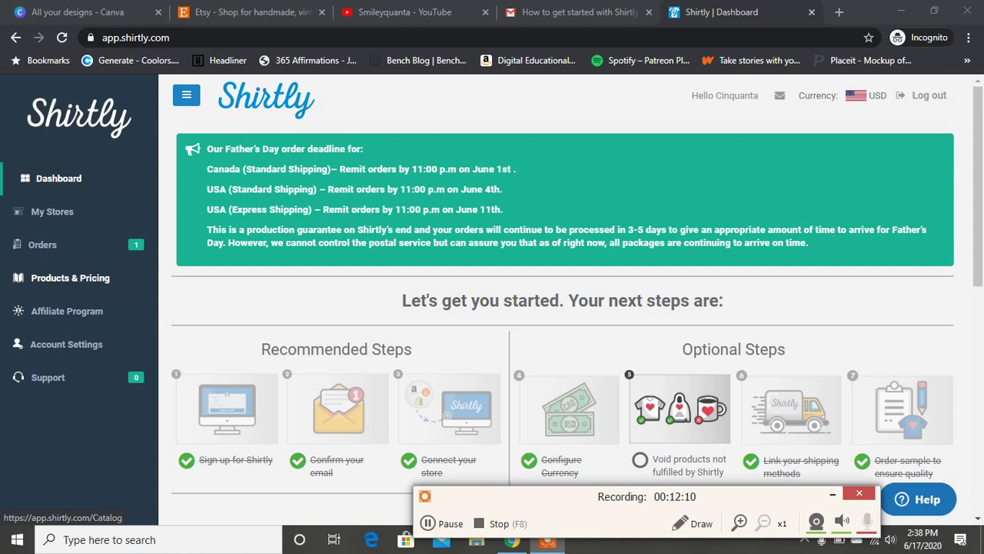
Visit Products & Pricing, then My Stores > Products showing 2 synced Etsy products.
click(70, 277)
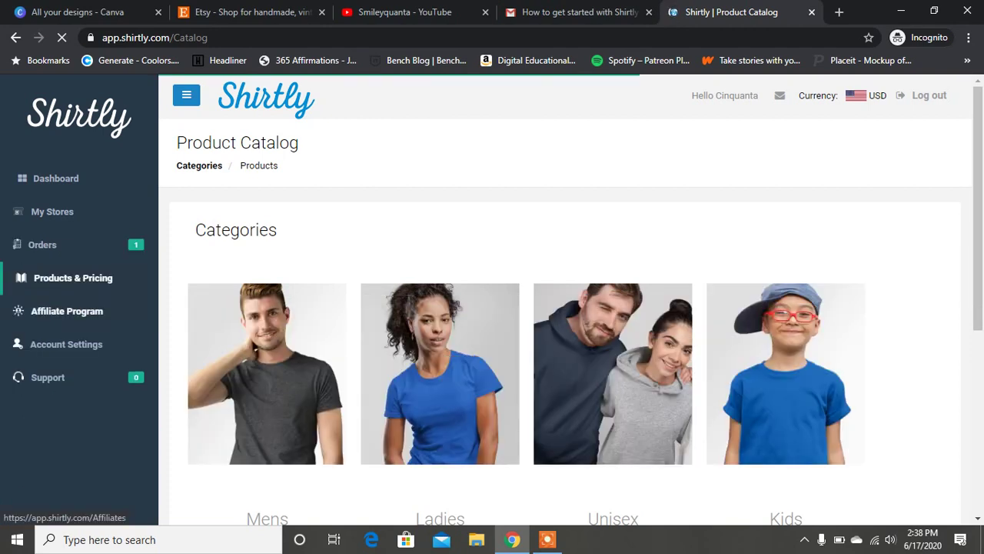
click(53, 211)
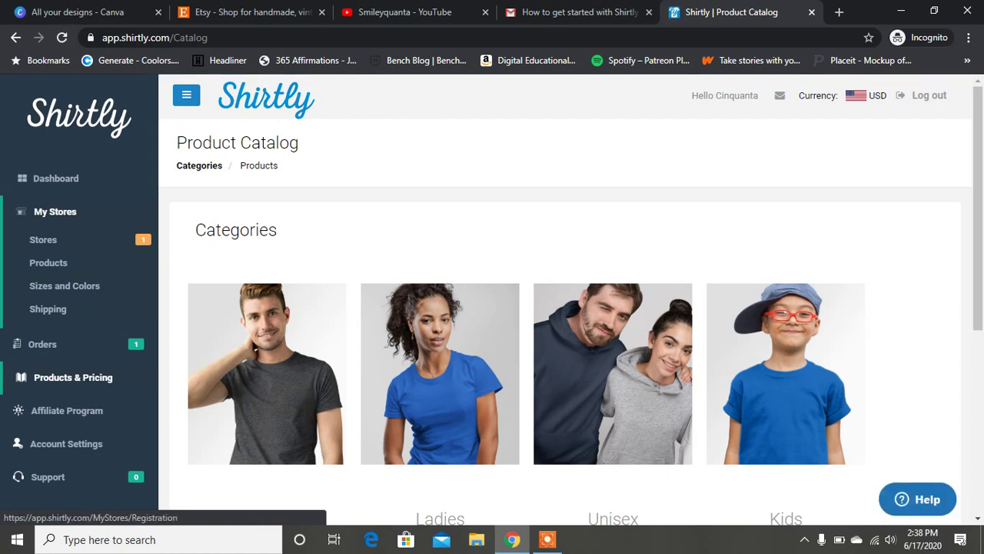
click(48, 262)
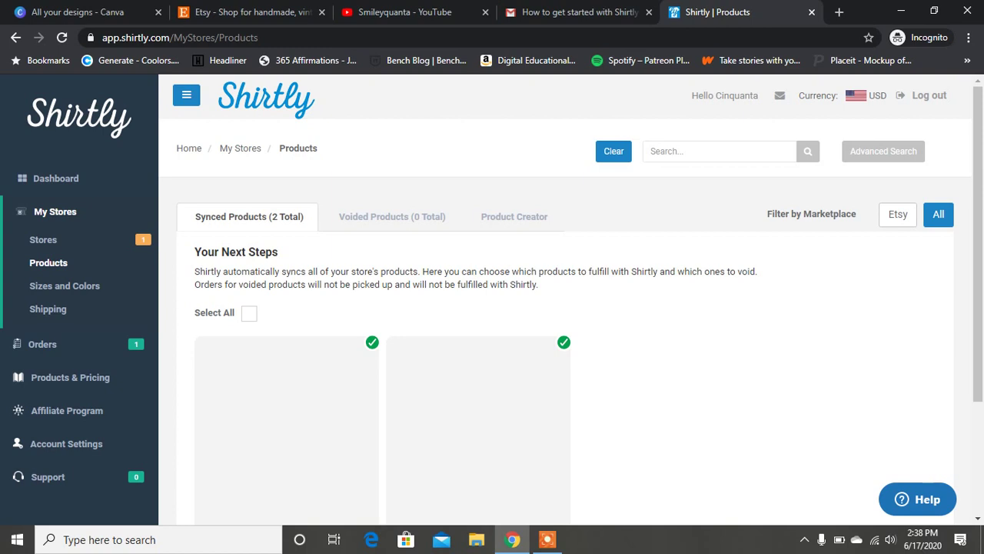
scroll(492, 300, down, 2)
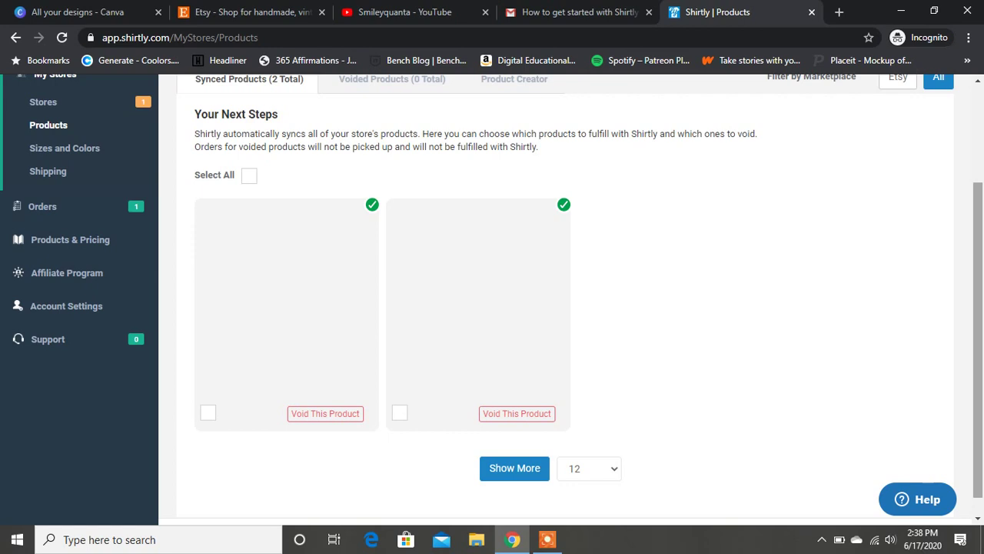
scroll(492, 299, up, 1)
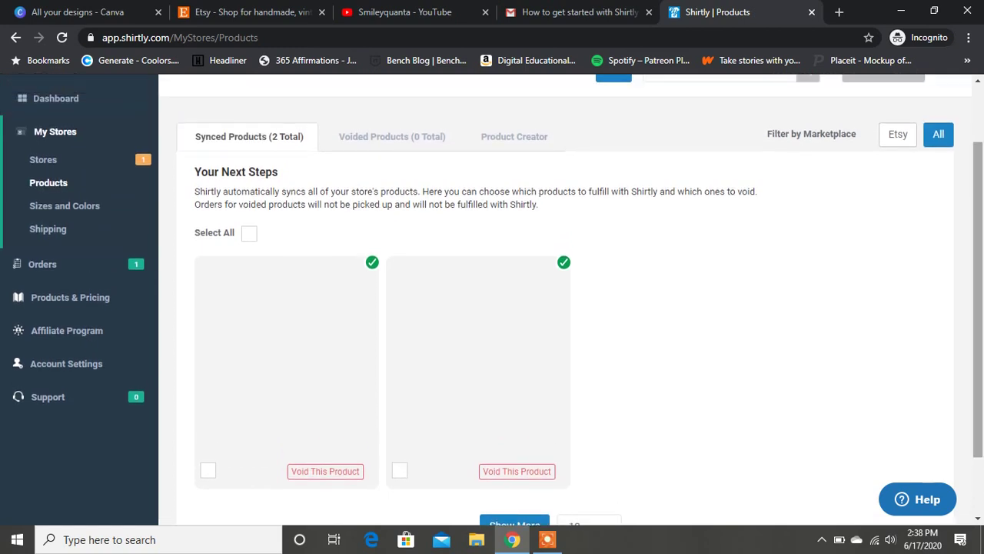
Select both synced products with Select All, then filter the list to the Etsy marketplace.
scroll(493, 299, up, 1)
scroll(492, 299, down, 1)
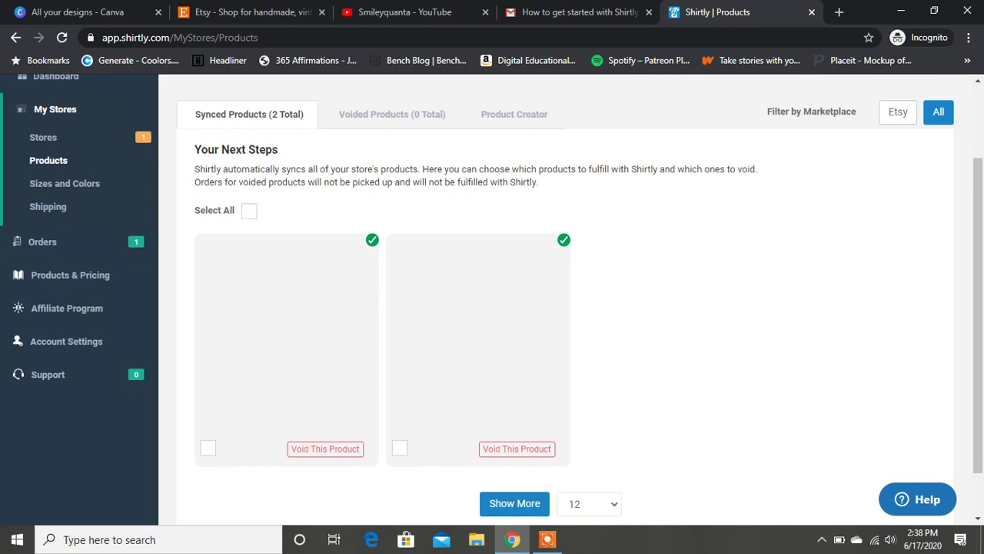
click(249, 210)
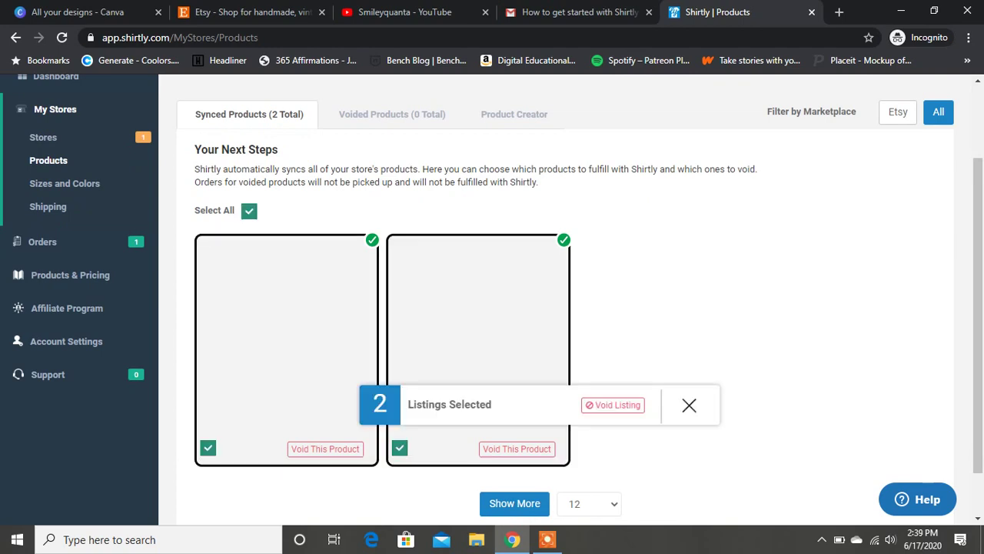
scroll(492, 295, down, 1)
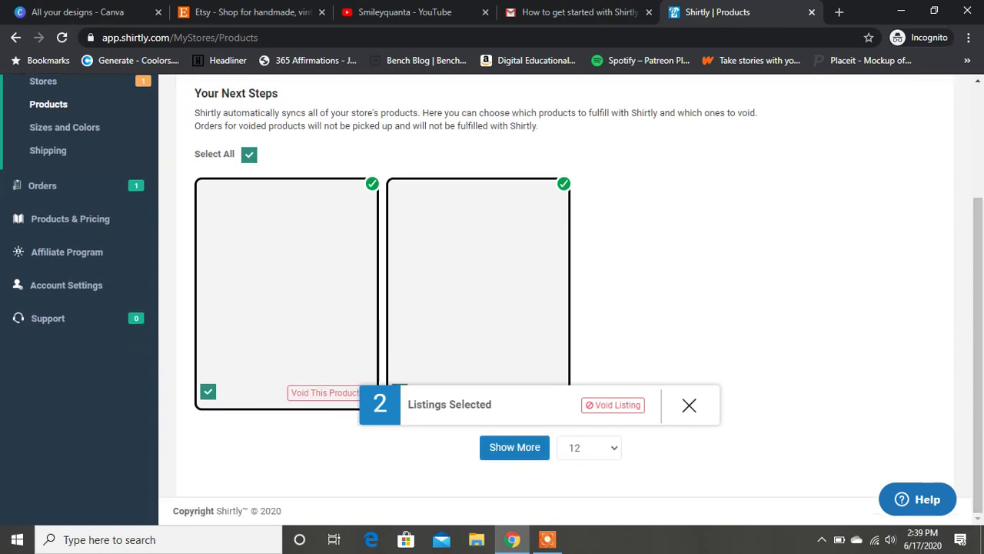
scroll(492, 296, up, 2)
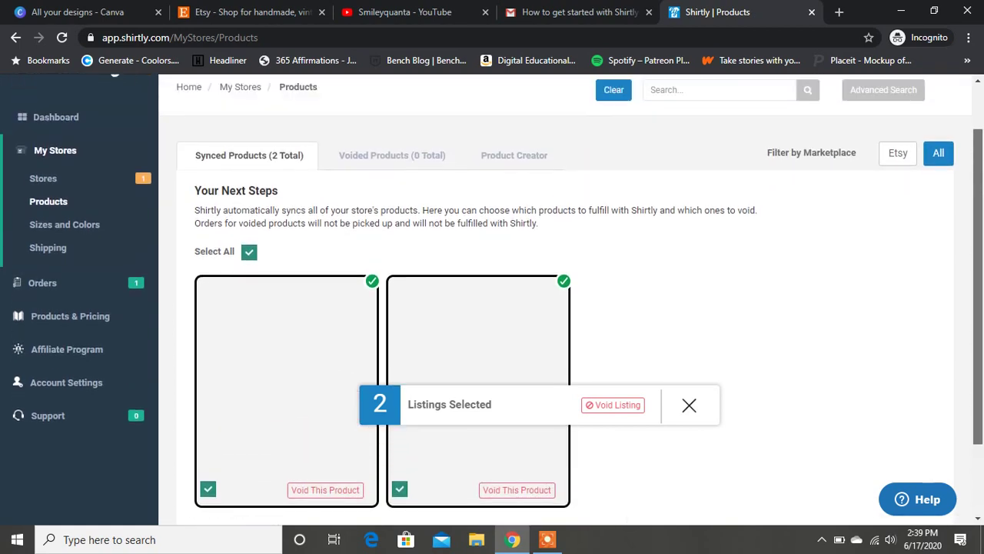
scroll(492, 296, down, 2)
scroll(492, 295, down, 1)
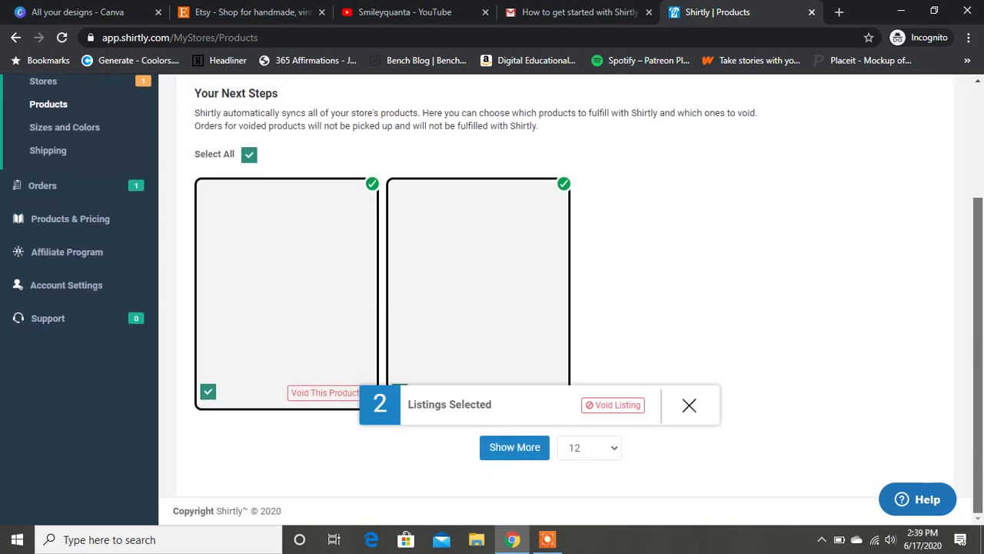
scroll(492, 295, up, 1)
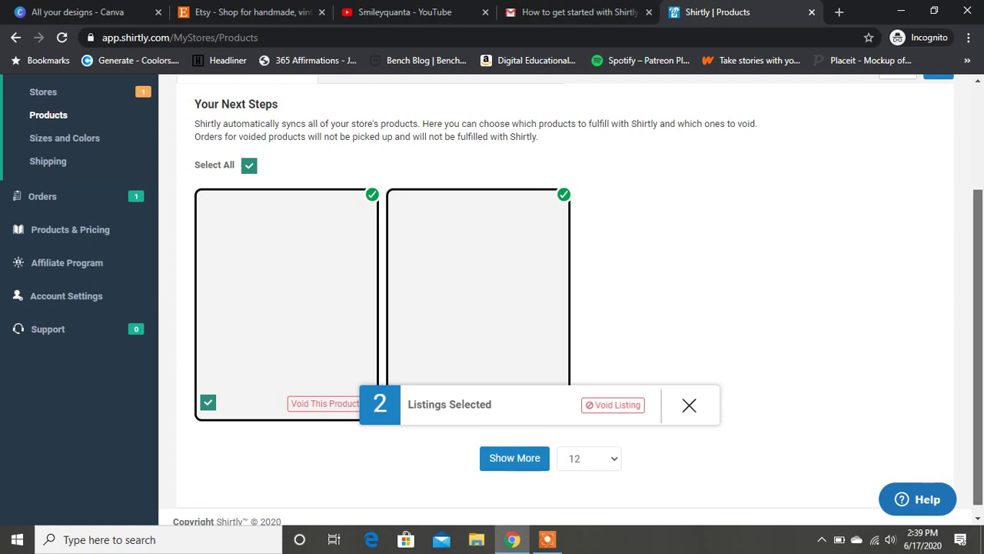
scroll(492, 300, up, 3)
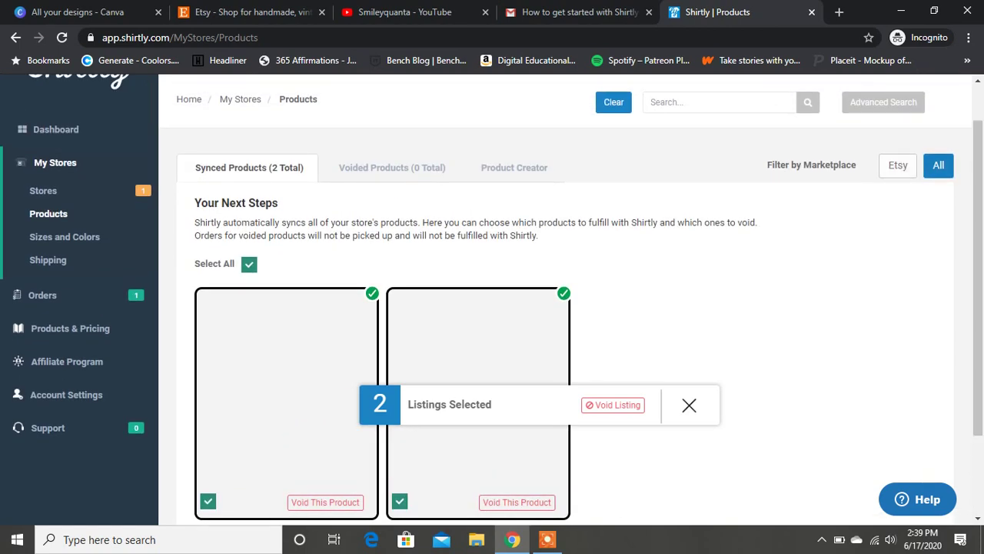
click(898, 165)
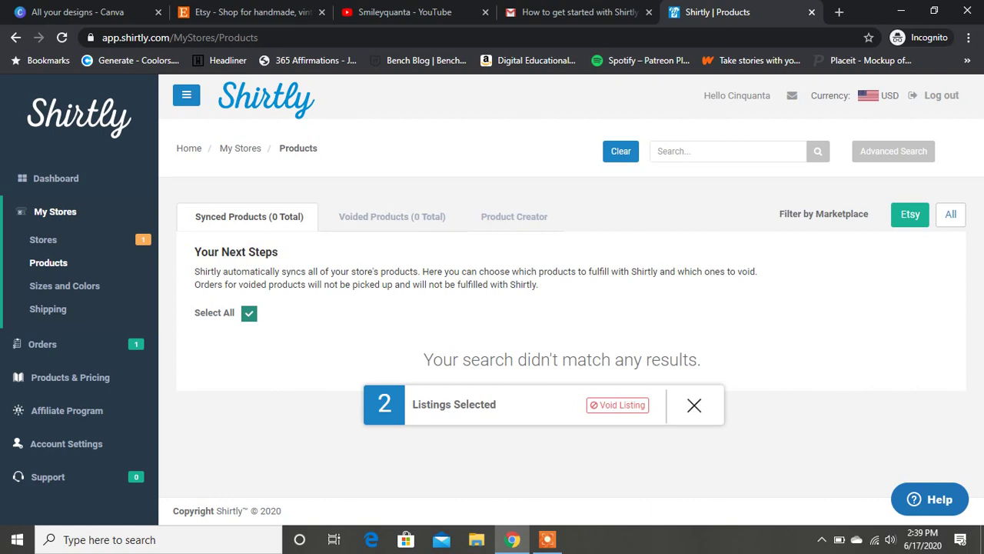
Check the Voided Products tab, then return to the Synced Products list.
click(392, 216)
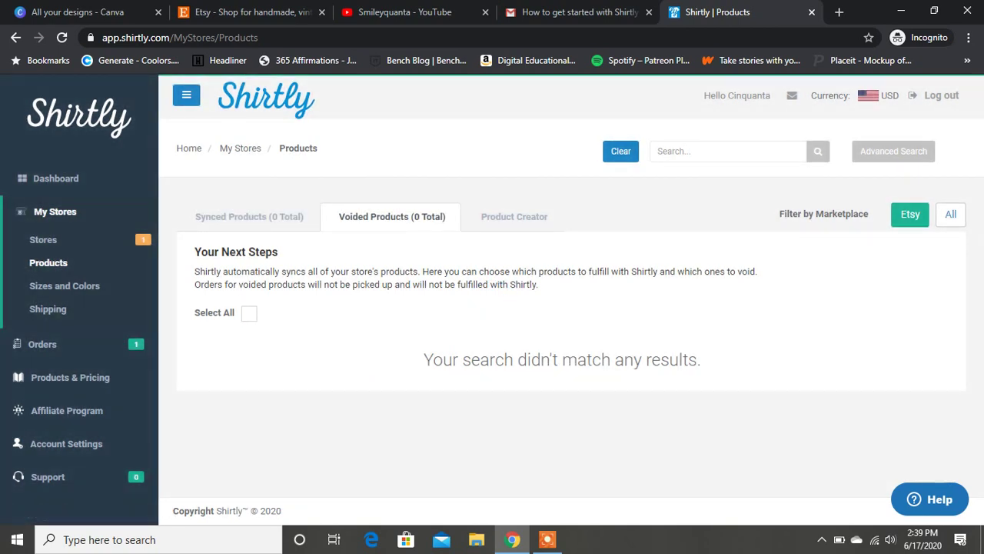
click(249, 216)
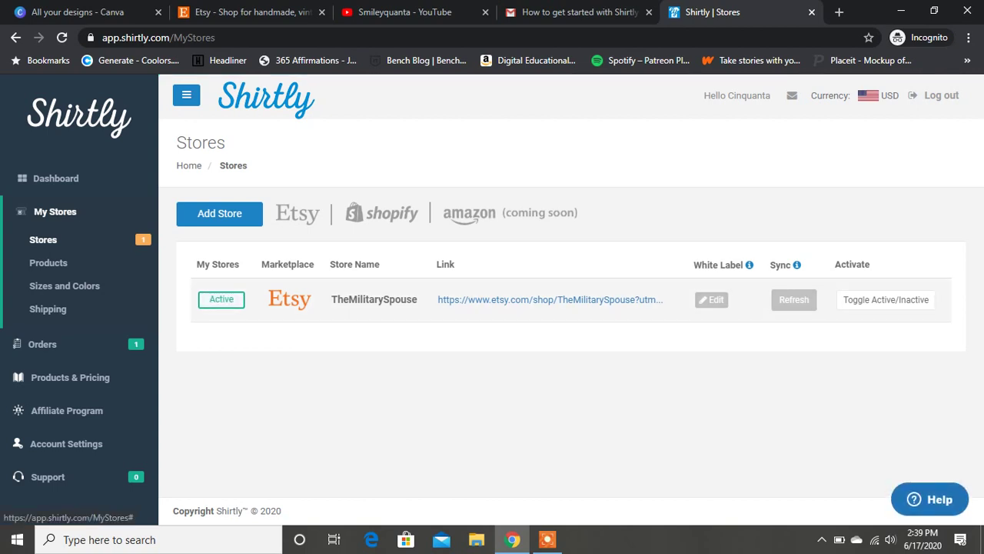
Save 'The Military Spouse' as the Etsy store's white label name and return to its products.
click(711, 299)
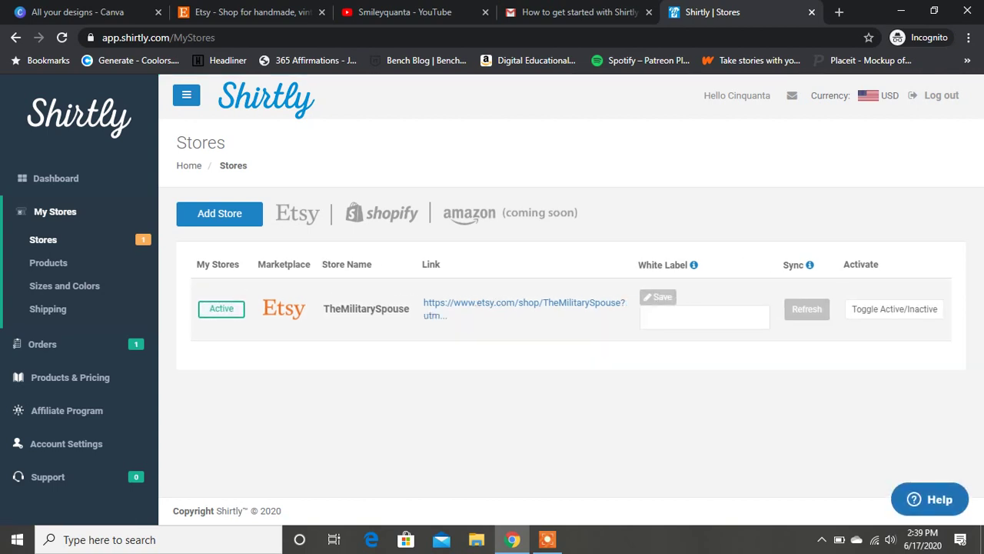
click(704, 317)
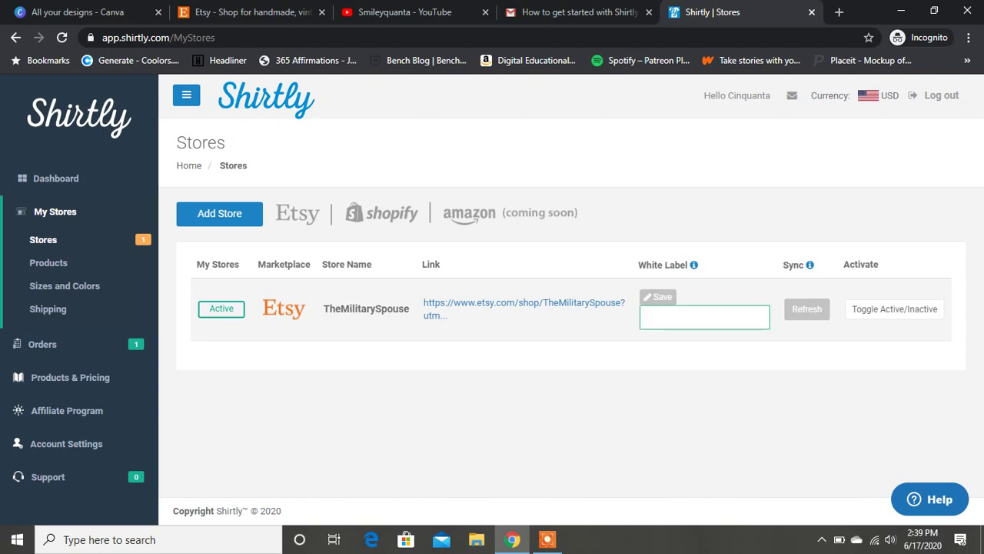
text(The Military Spouse)
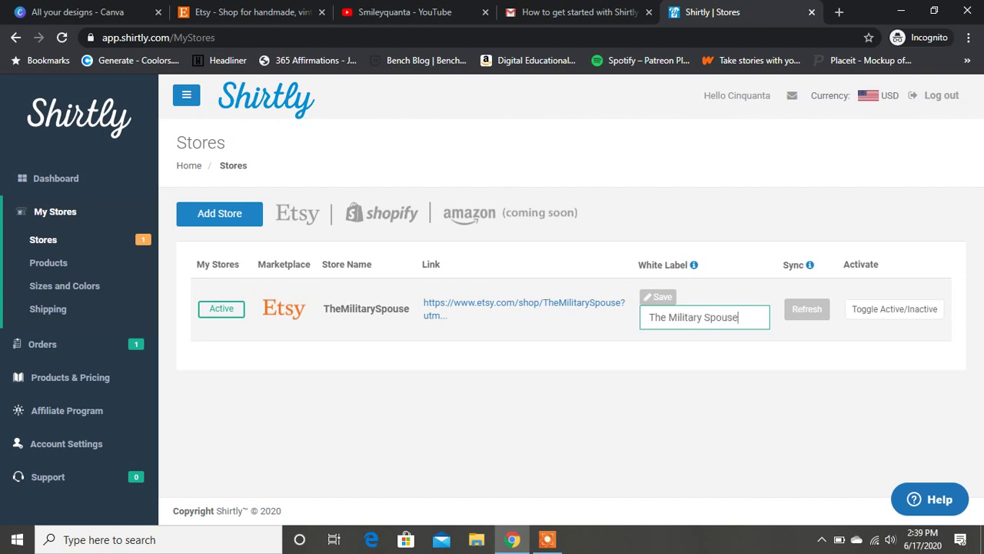
key(Return)
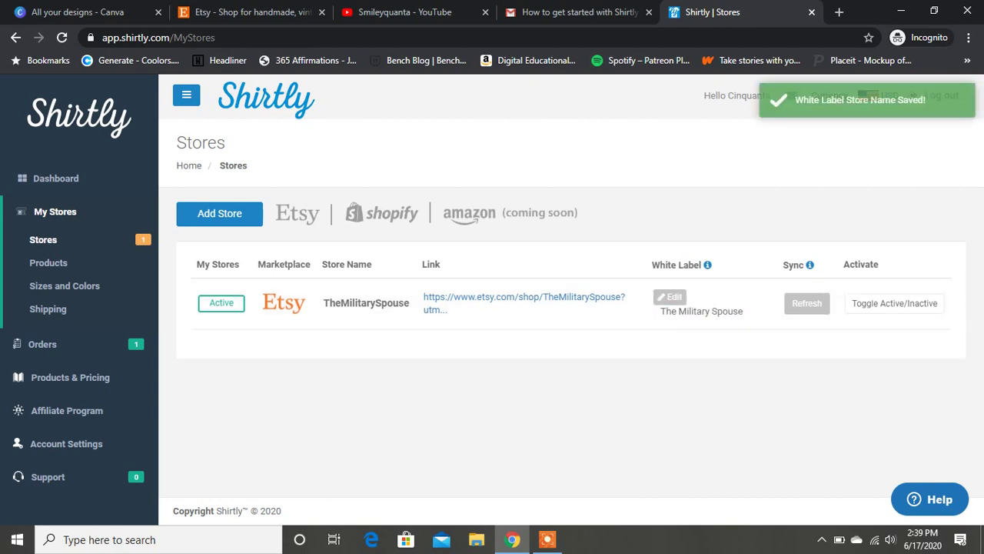
mouse_move(708, 264)
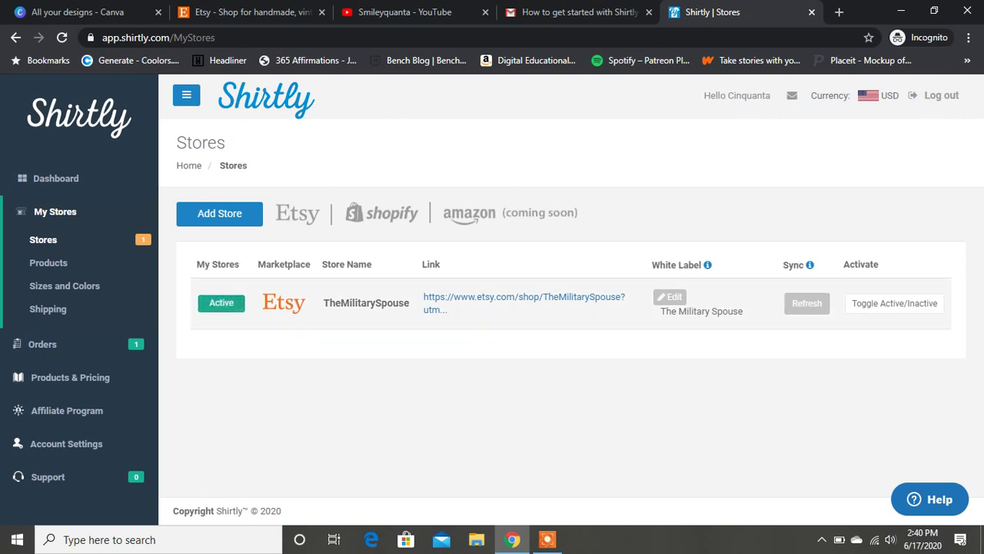
click(48, 262)
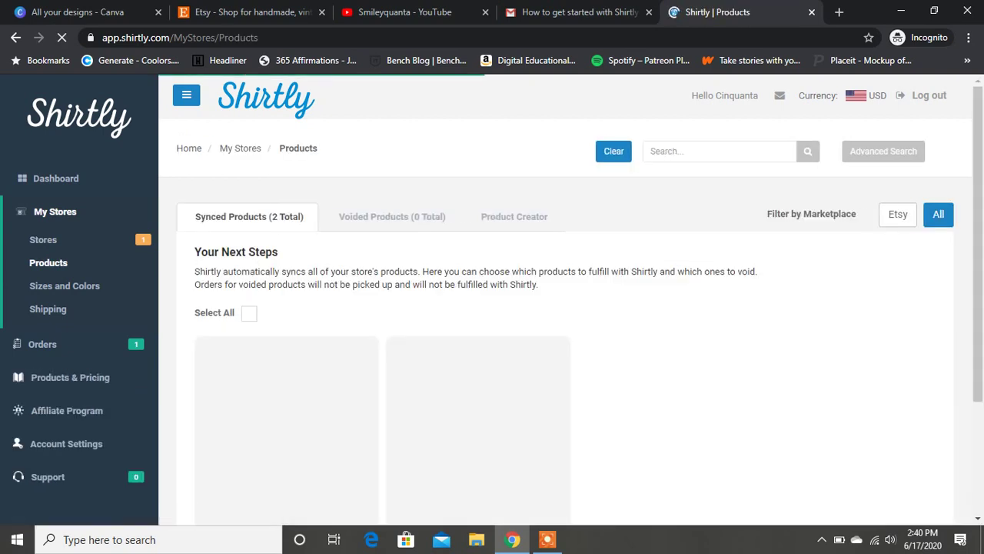
Void the first synced product listing and dismiss the confirmation notice.
scroll(565, 308, down, 3)
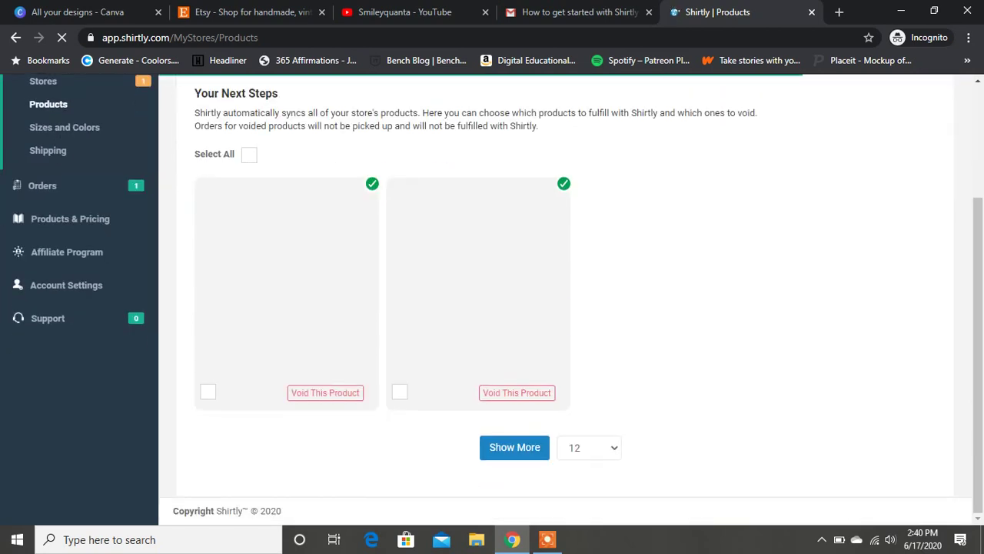
click(325, 392)
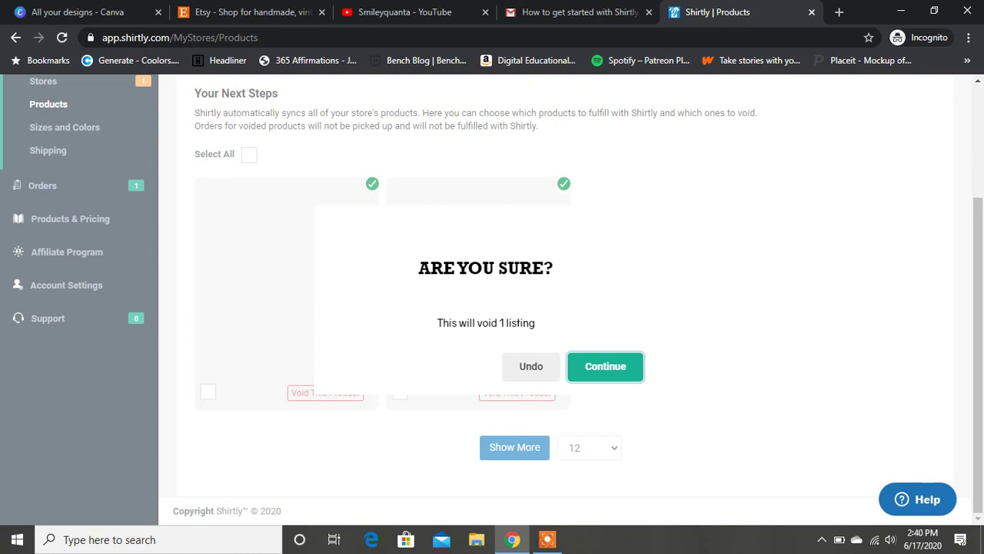
key(Return)
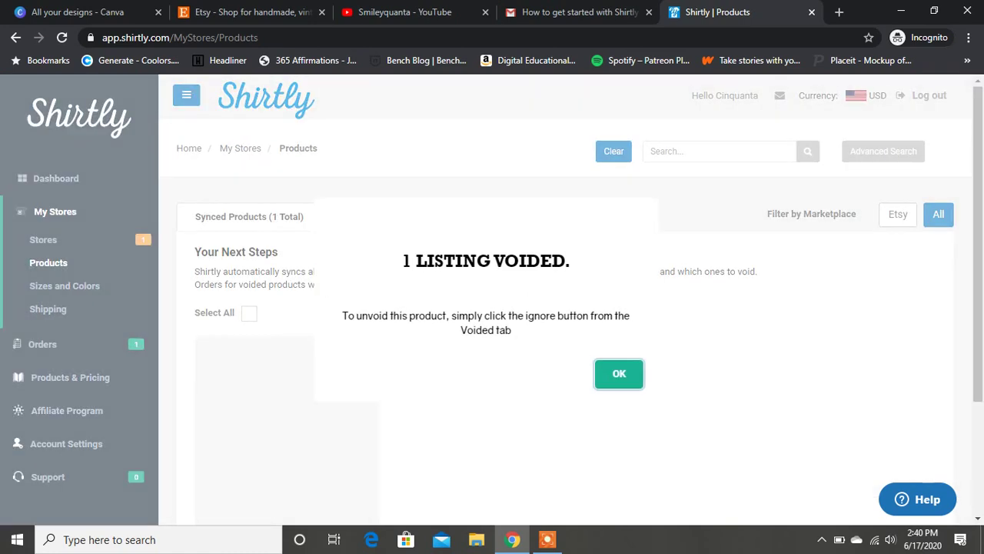
key(Return)
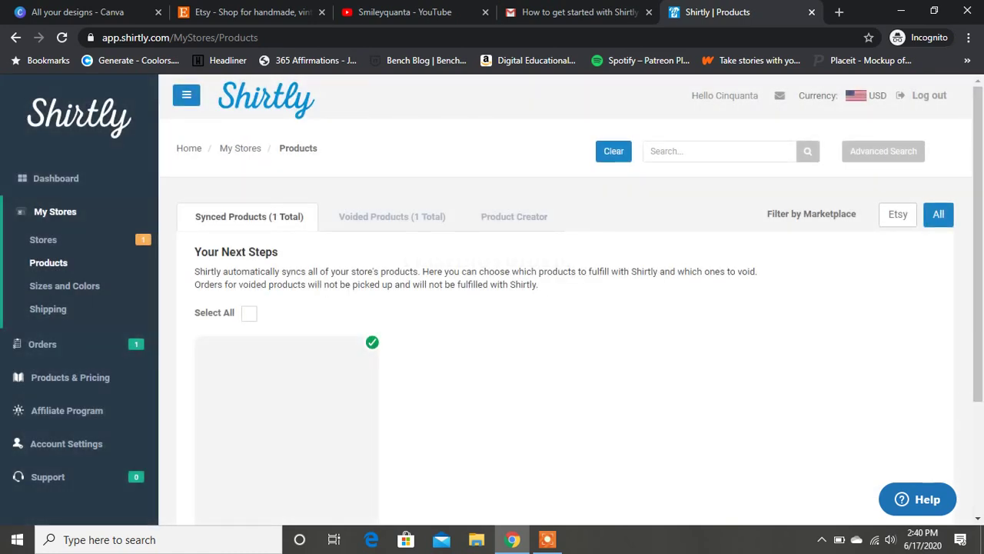
Void the remaining synced product, then view the two listings under Voided Products.
scroll(569, 307, down, 2)
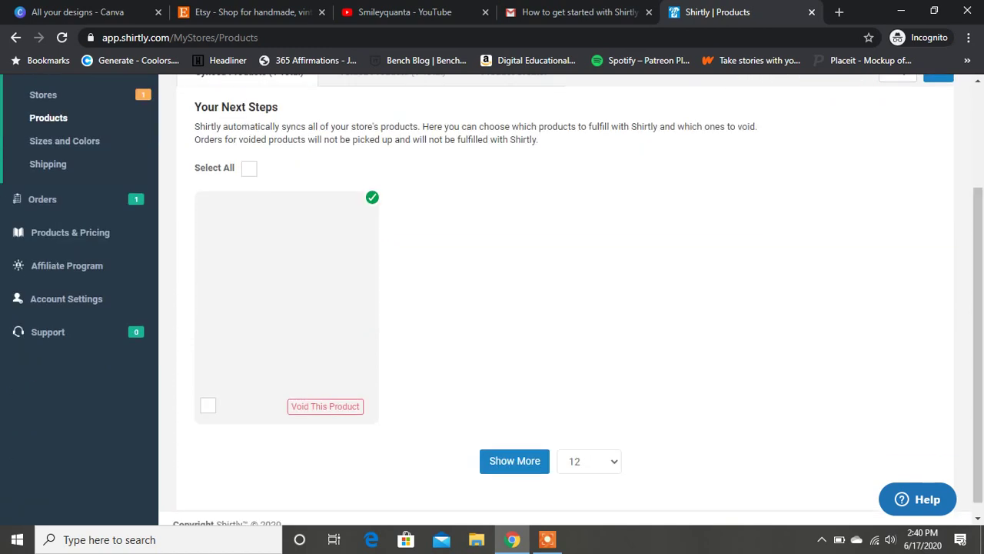
click(207, 405)
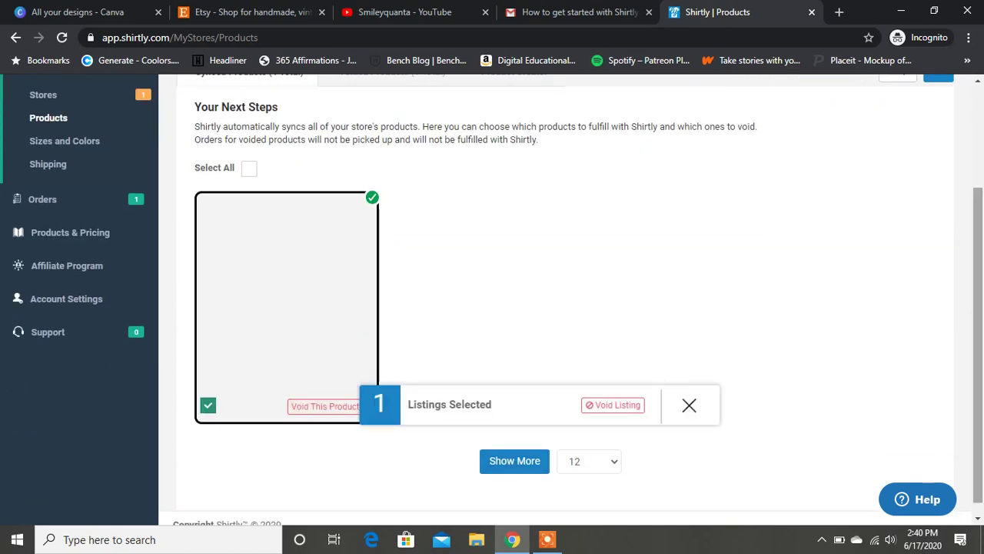
scroll(569, 308, down, 1)
scroll(569, 307, up, 3)
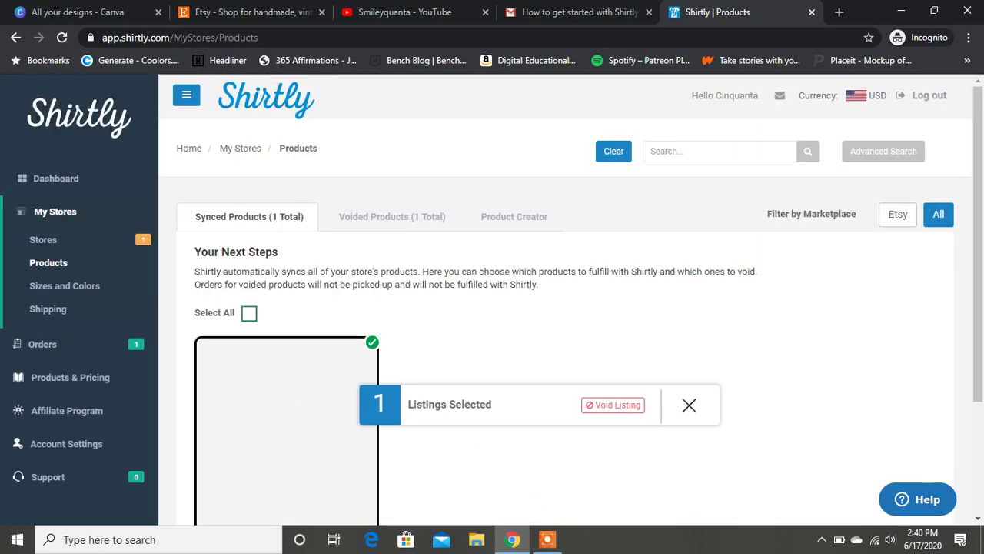
click(249, 313)
scroll(978, 246, down, 2)
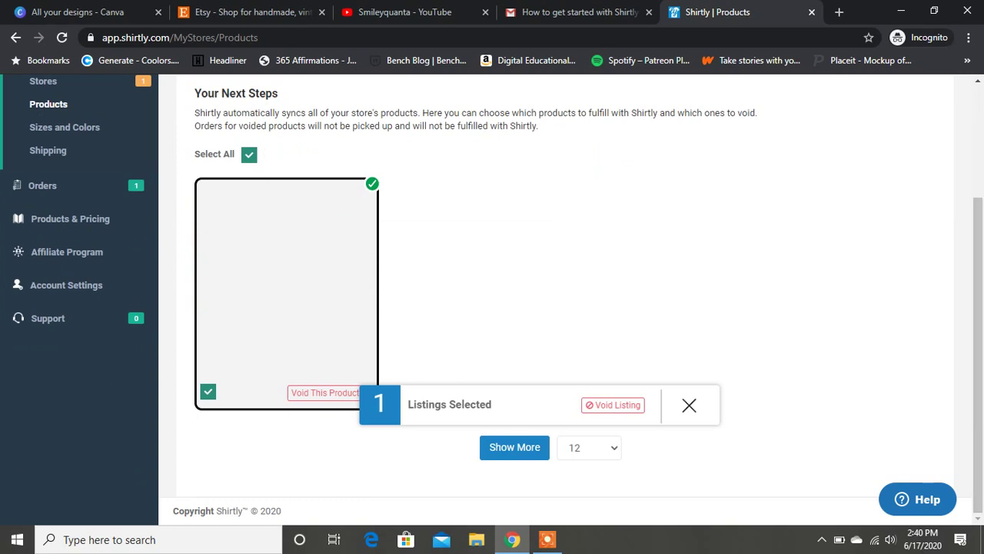
click(613, 405)
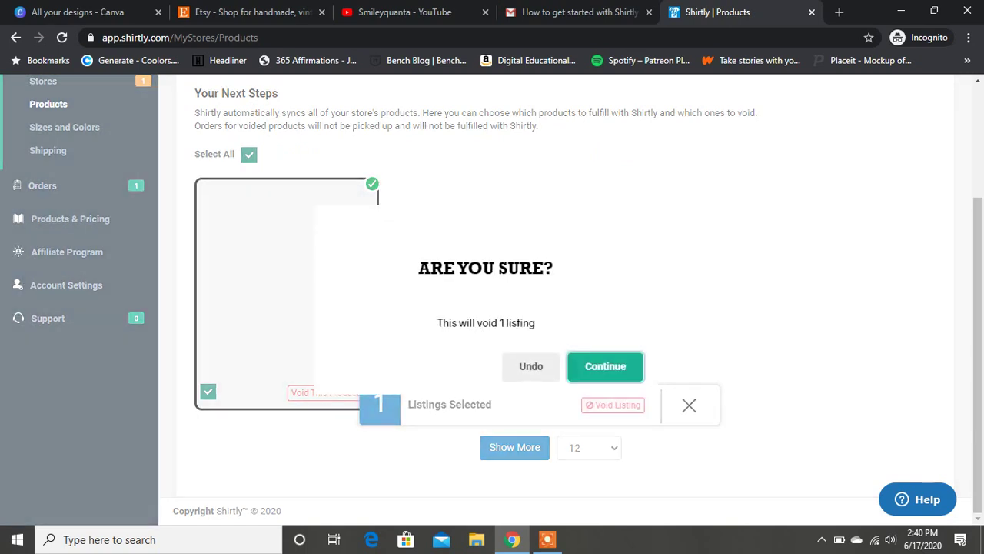
key(Return)
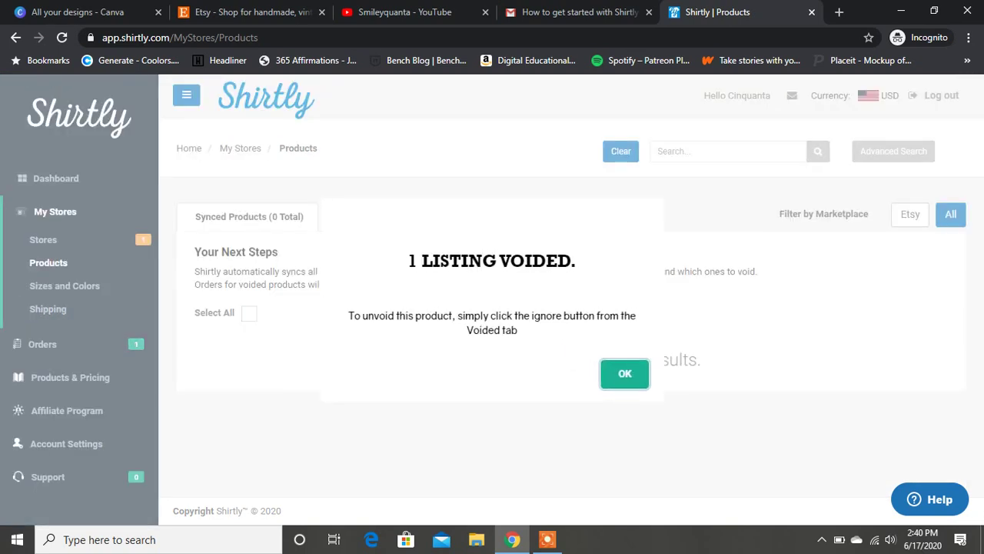
key(Return)
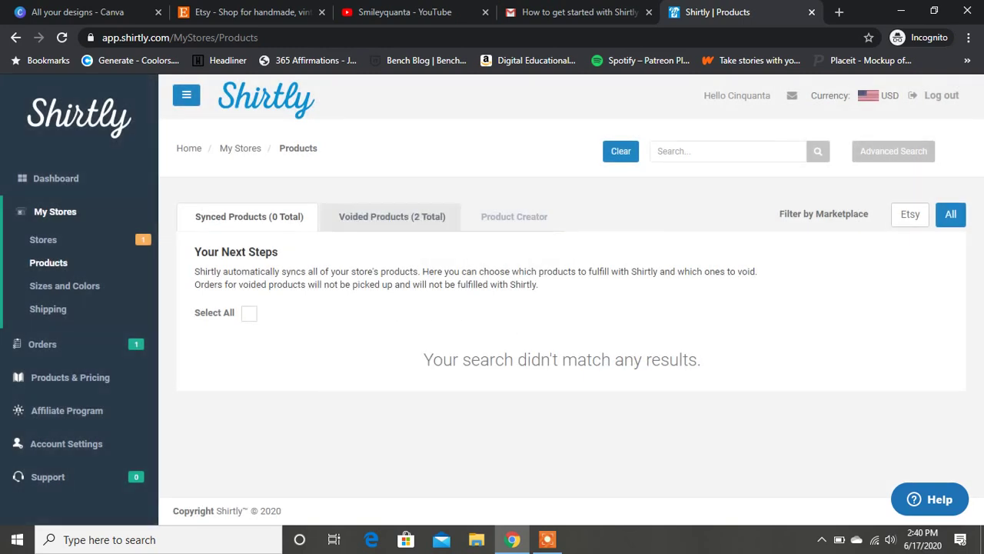
click(392, 216)
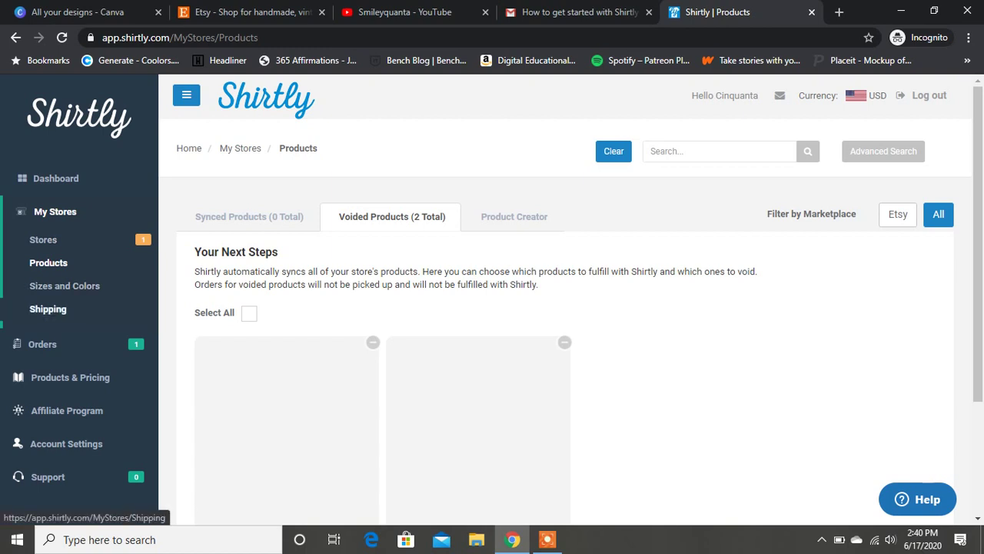
Expand the Orders section and start a new order, bringing up the Basic/Sample choice.
click(42, 344)
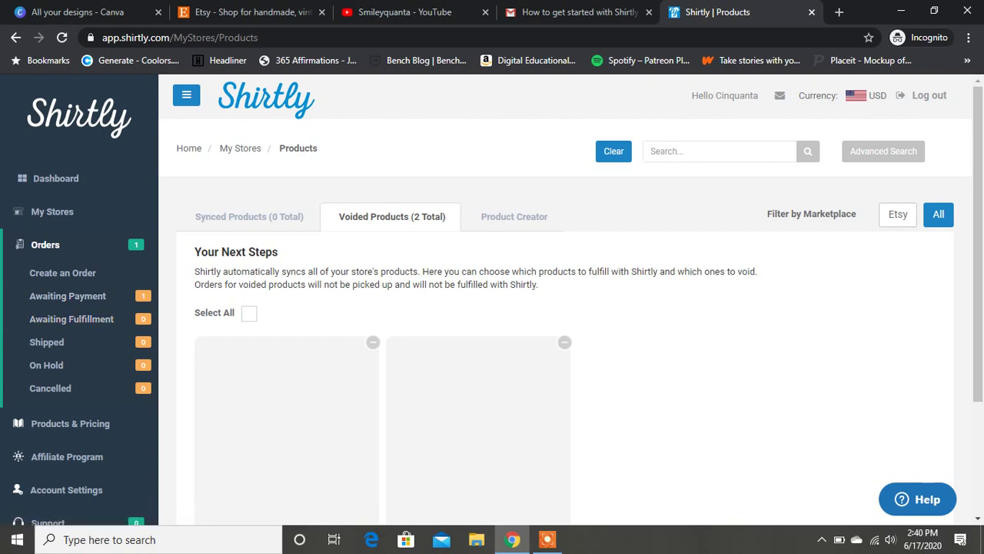
click(45, 244)
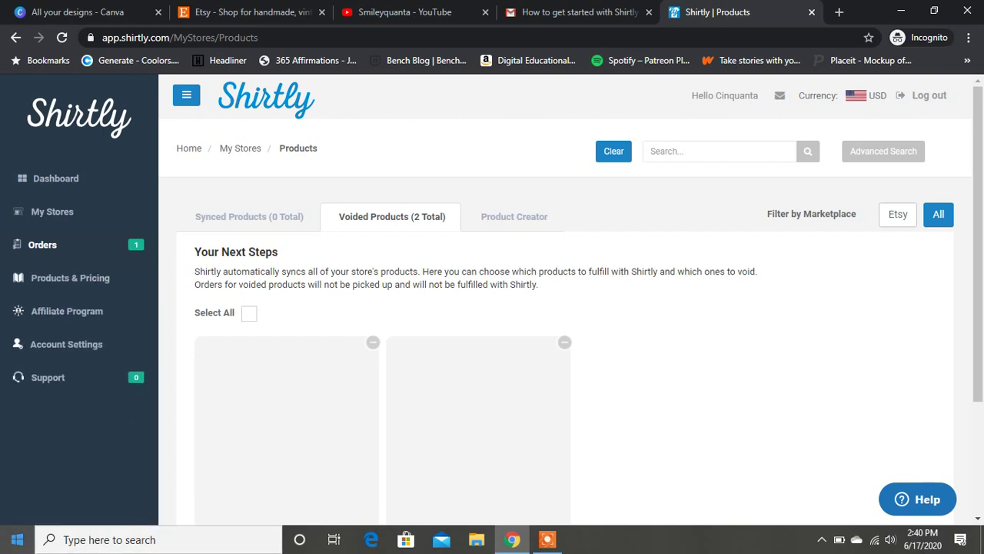
click(45, 245)
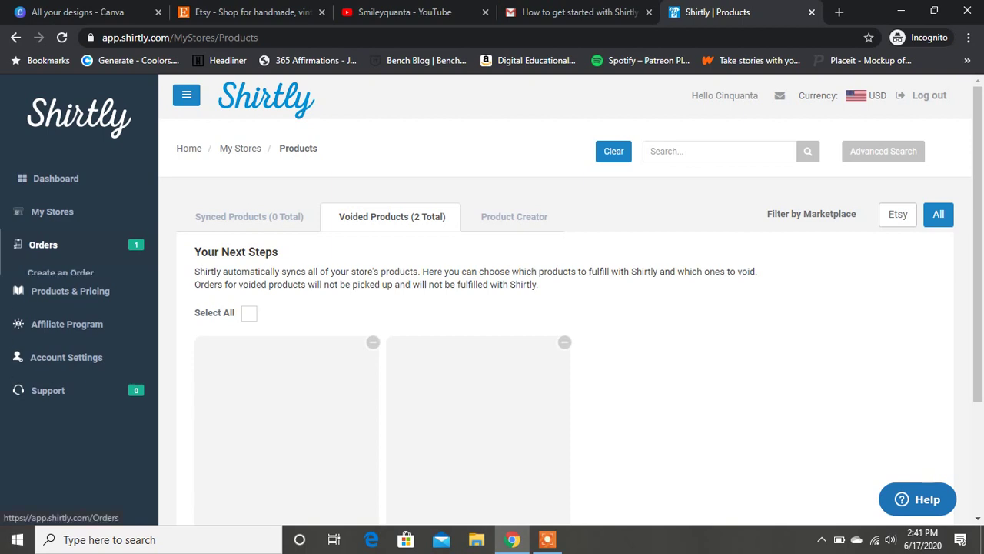
click(62, 273)
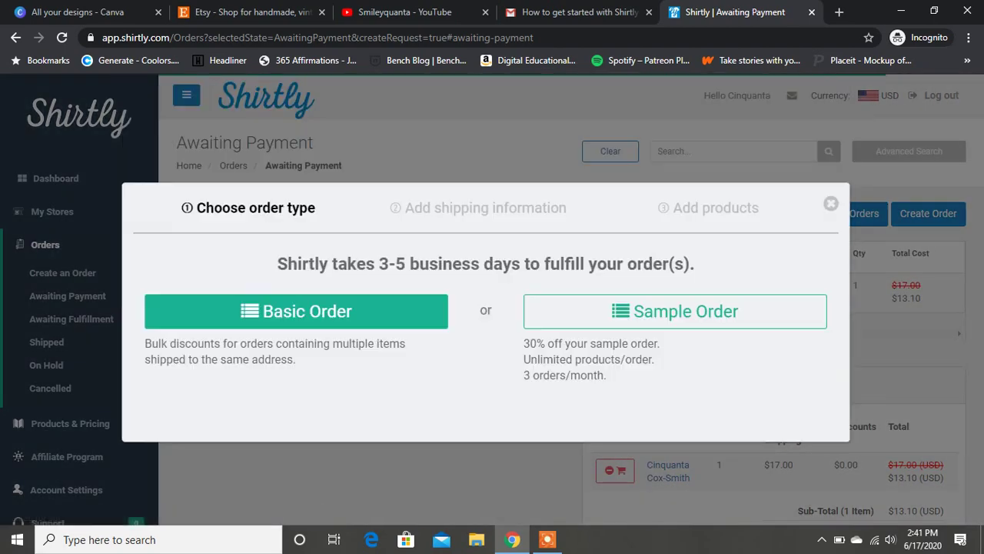
Dismiss the new-order prompt and rearrange the sidebar's Orders and store settings sections.
key(Escape)
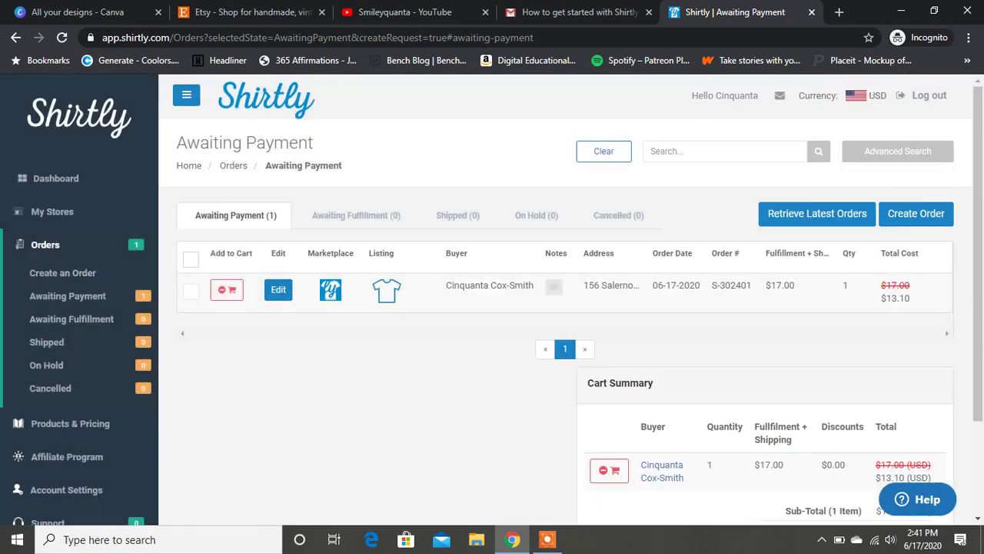
click(45, 245)
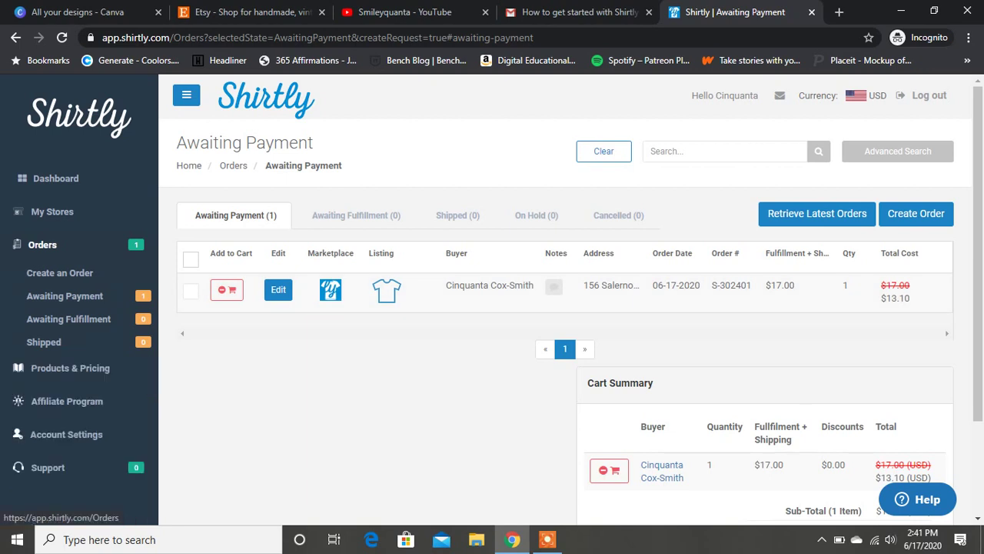
click(53, 211)
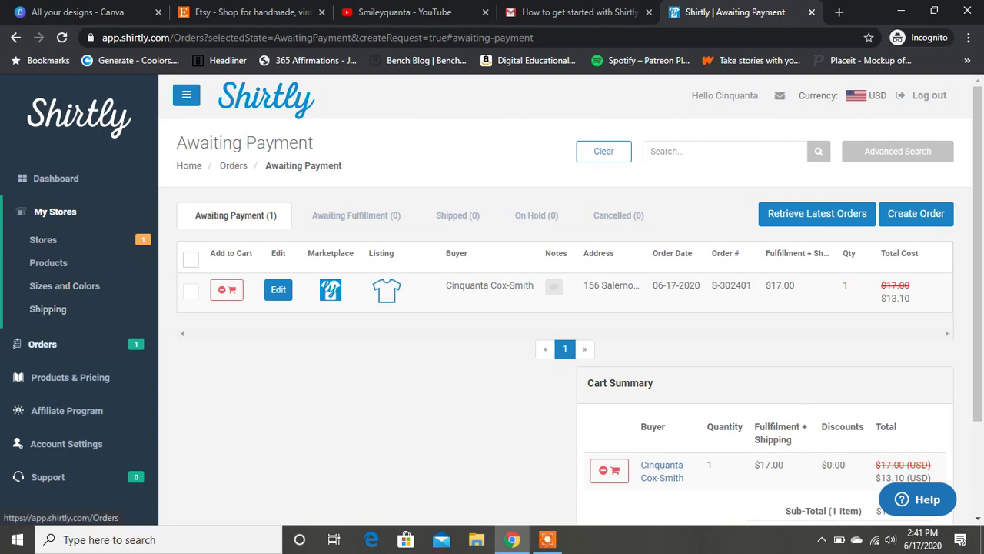
click(42, 344)
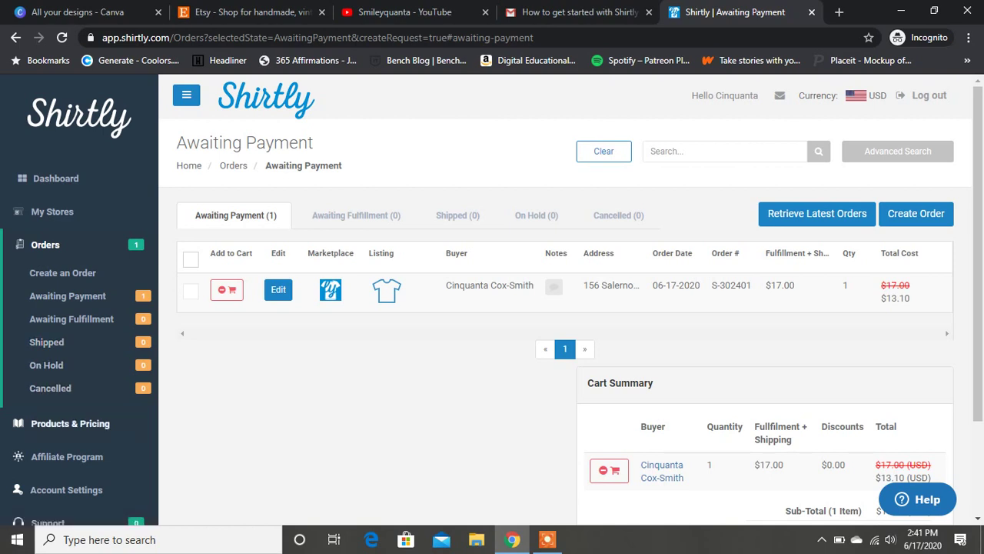
Select all Awaiting Payment orders, including the $13.10 sample order, then go to Products & Pricing.
click(191, 259)
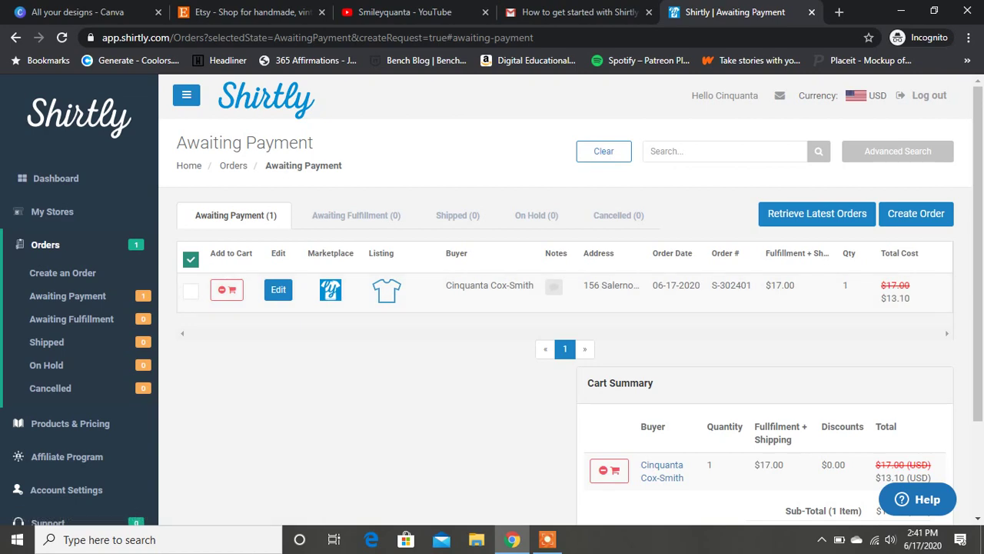
scroll(492, 300, down, 2)
scroll(492, 300, up, 2)
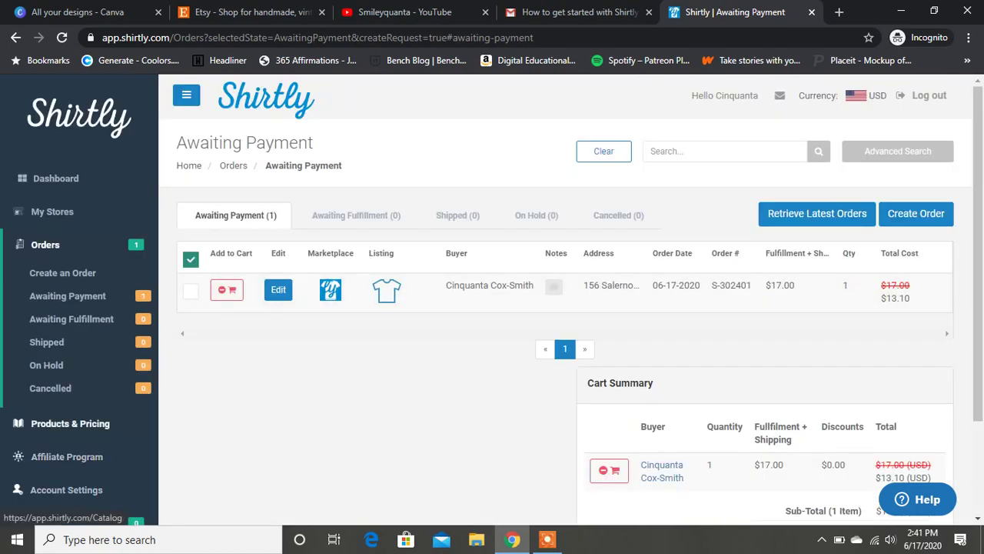
click(70, 423)
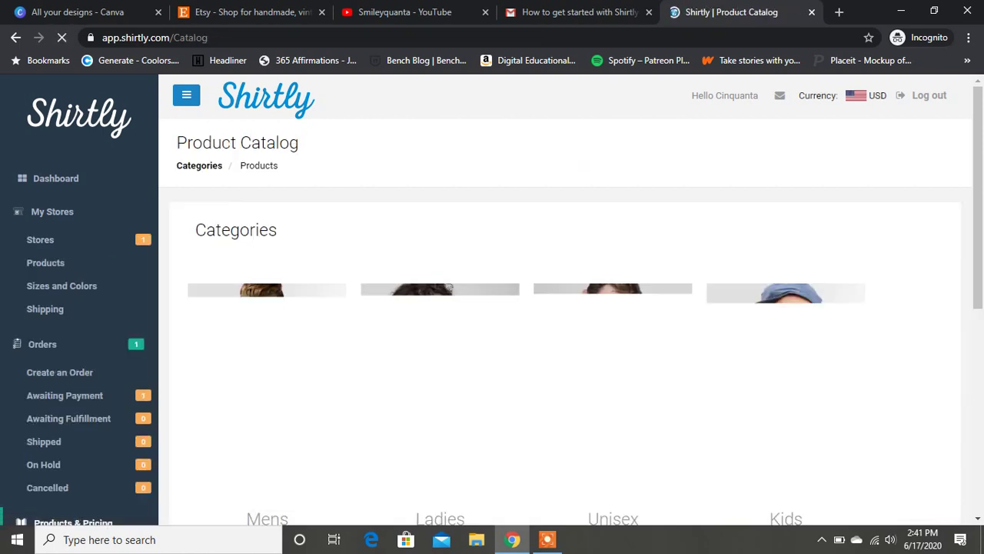
Browse the Product Catalog's Mens, Ladies, Unisex and Kids categories once it loads.
scroll(569, 300, down, 4)
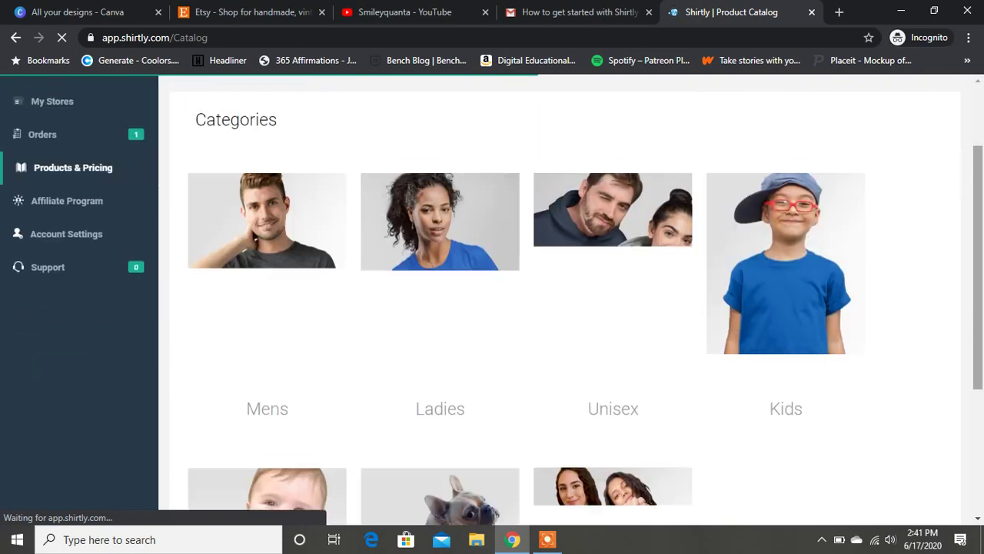
scroll(569, 300, up, 4)
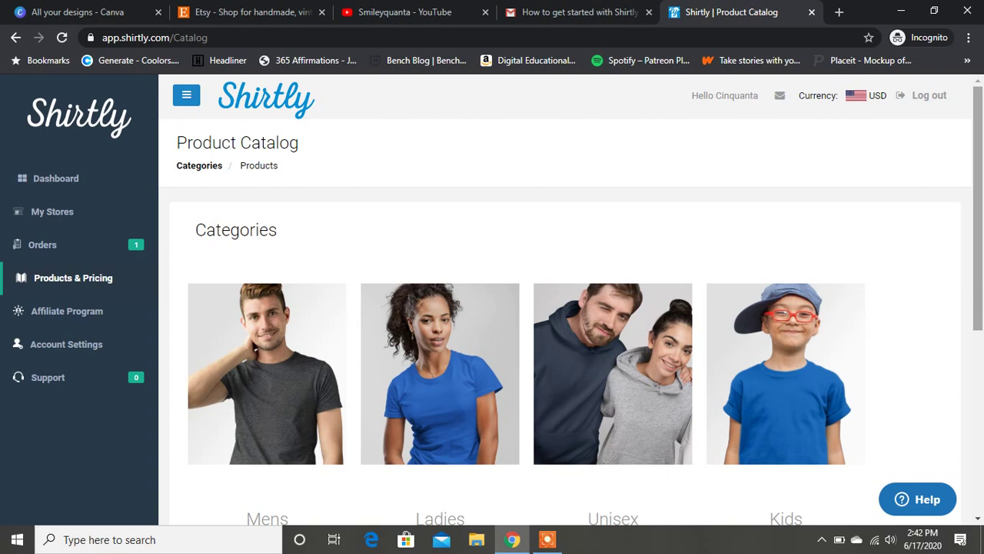
click(547, 539)
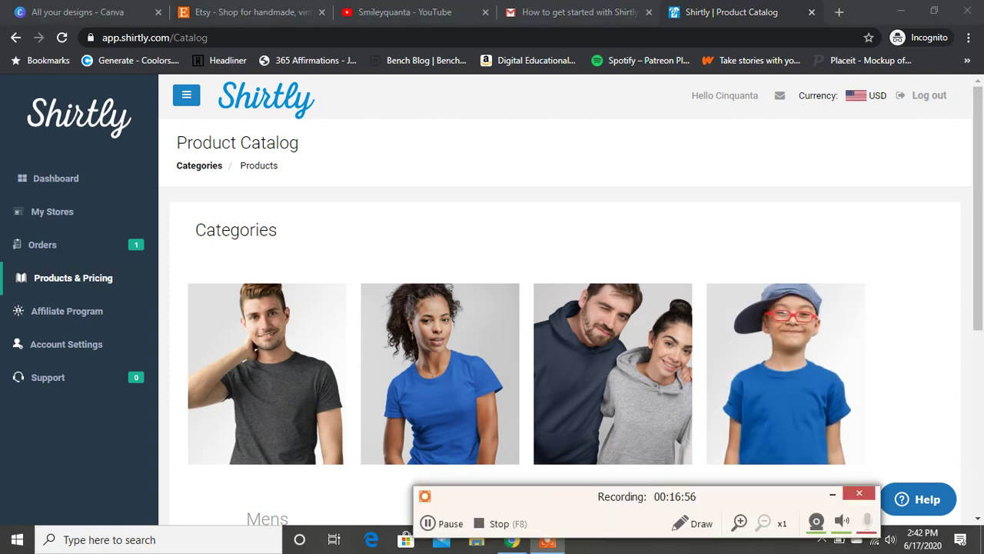